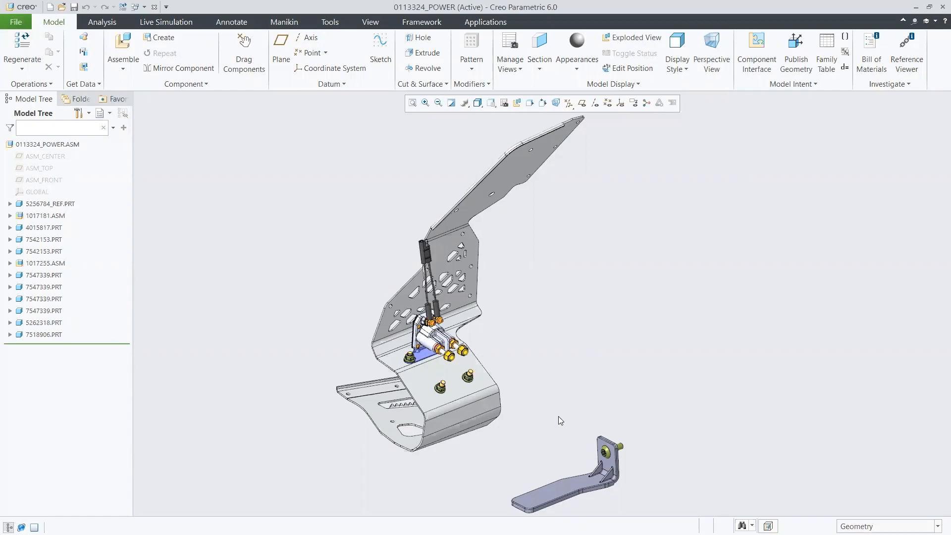
Step: Bring the NX file 1022248_battery_nx_asm.prt into the assembly as a new component
key("0")
key("1")
key("a")
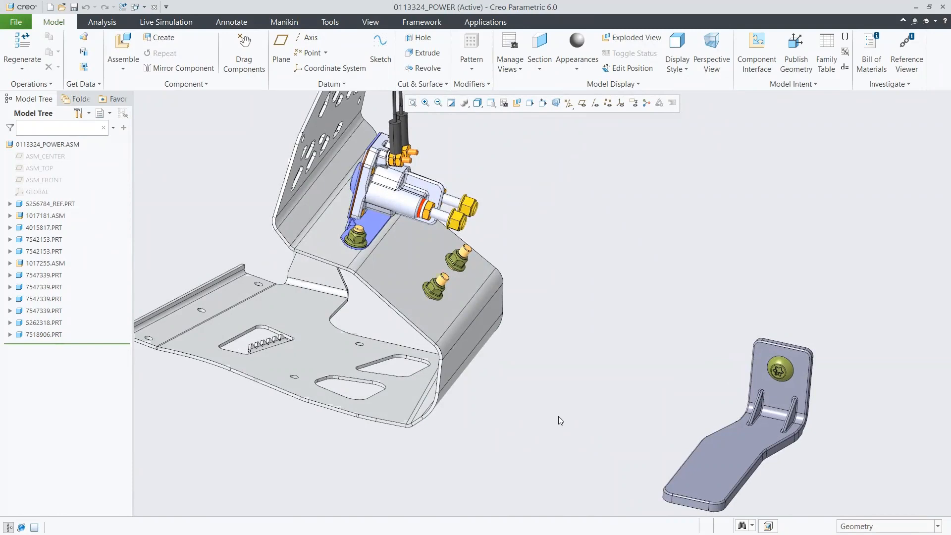
left_click(127, 56)
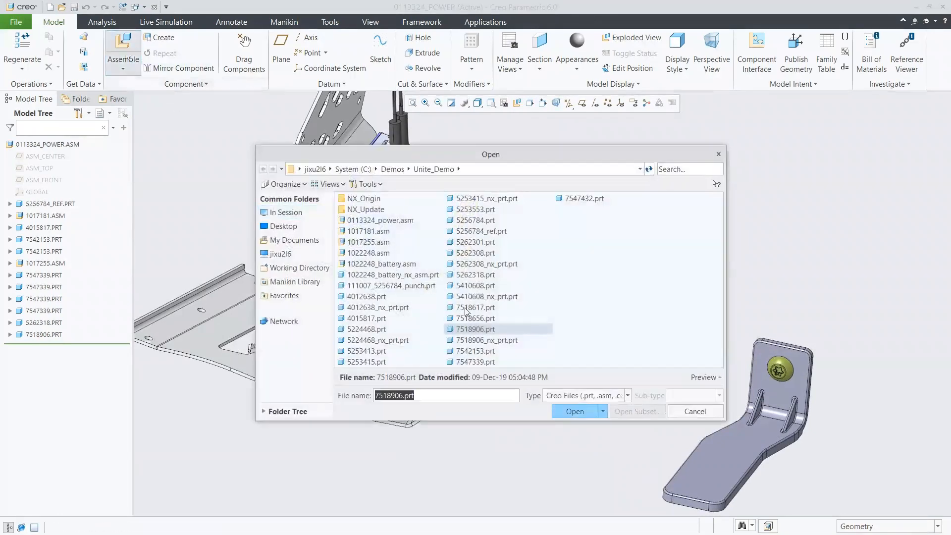
left_click(556, 395)
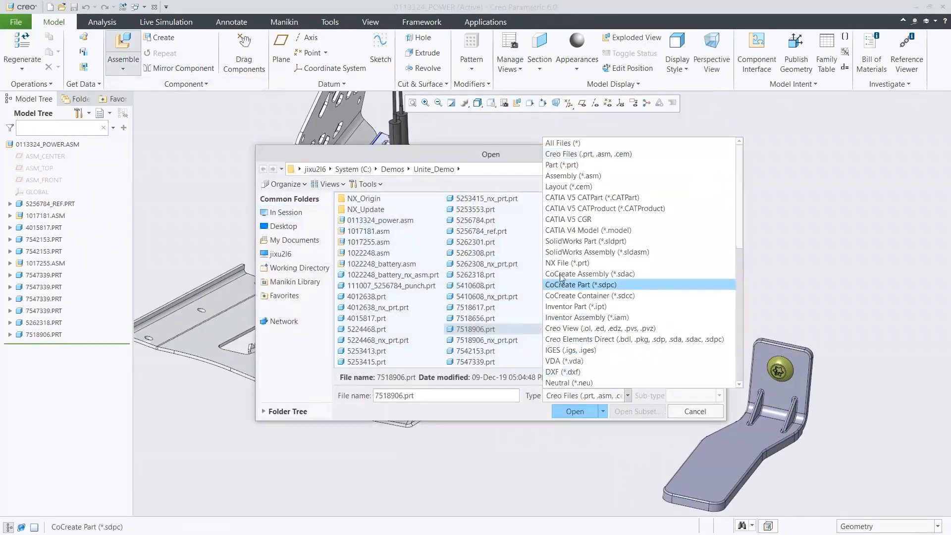
left_click(564, 263)
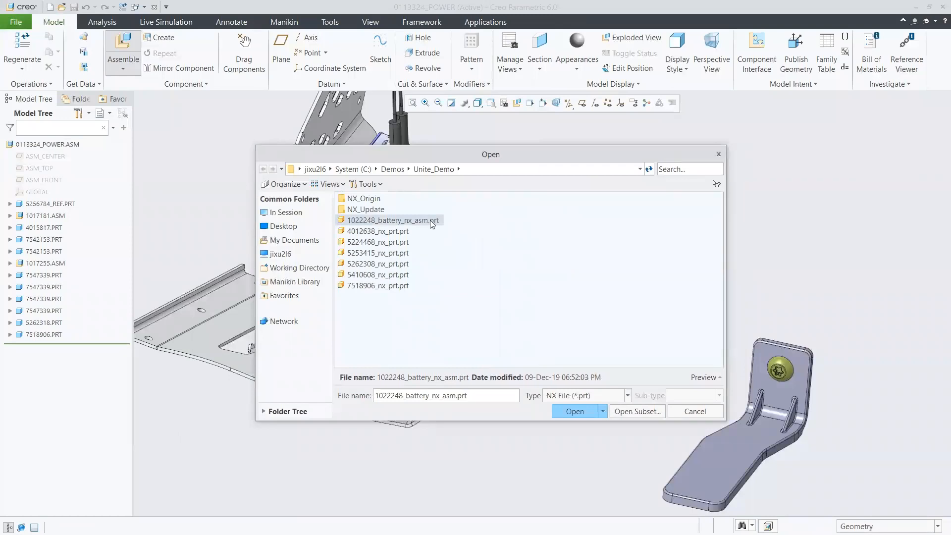
left_click(562, 413)
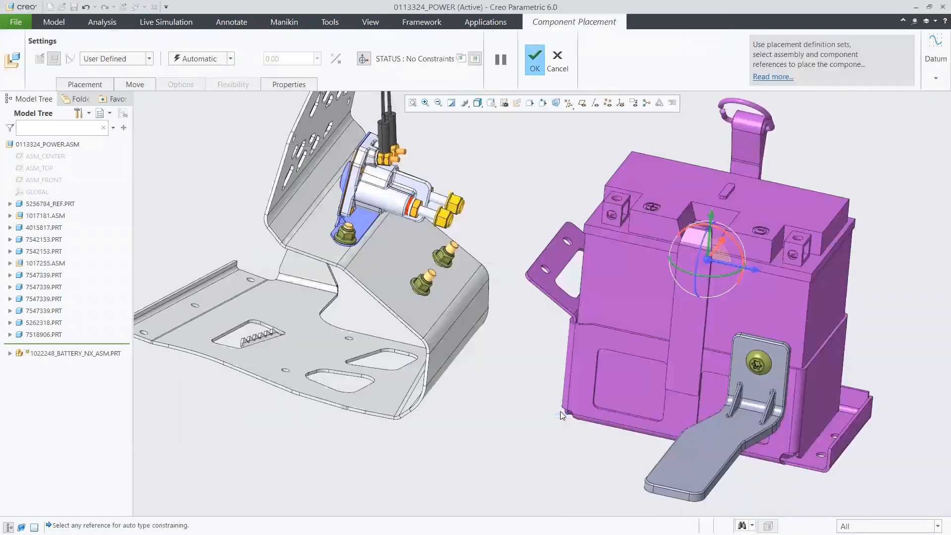
Step: Place the battery component with a Default constraint and accept the placement
right_click(470, 164)
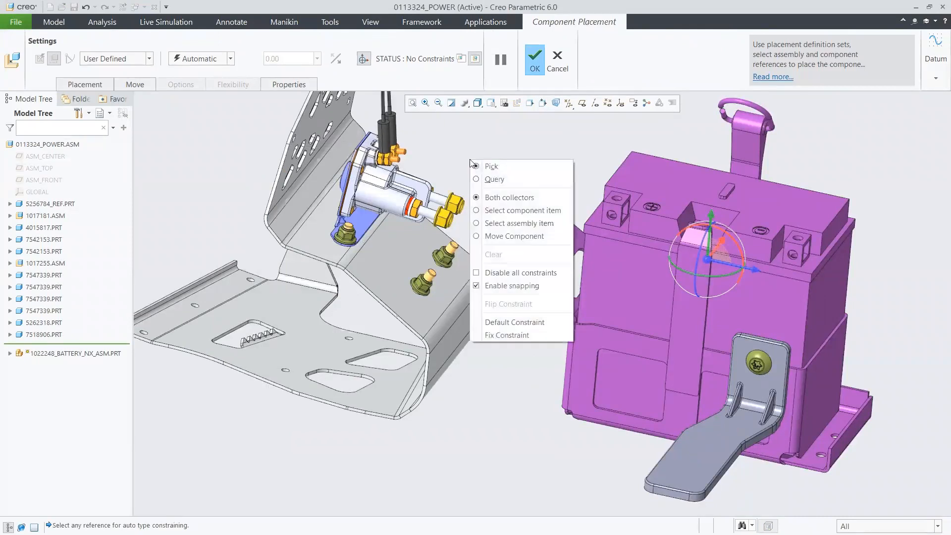
left_click(531, 323)
left_click(541, 62)
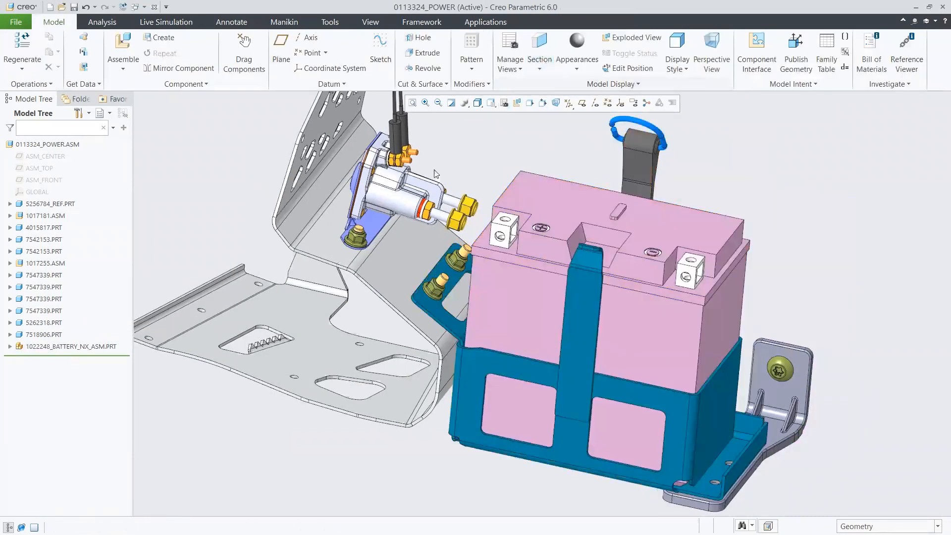
Step: Reorder the model tree so that 1022248_BATTERY_NX_ASM.PRT sits directly above 5262318.PRT
left_click(55, 323)
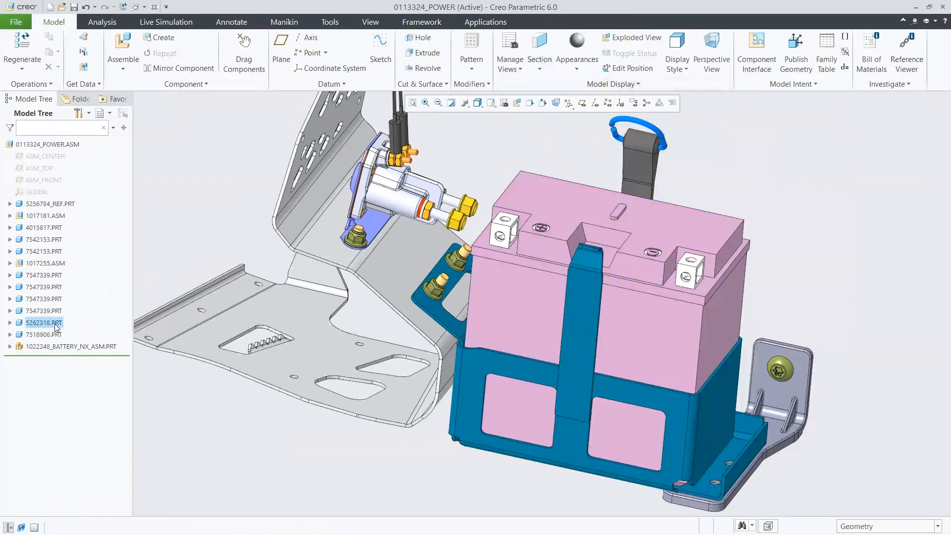
left_click(172, 254)
left_click(75, 346)
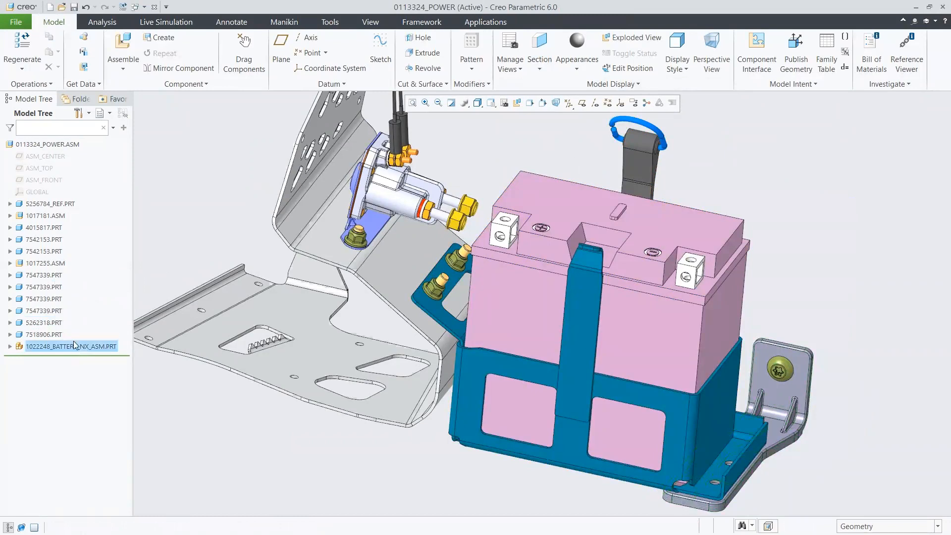
left_click_drag(77, 315, 77, 316)
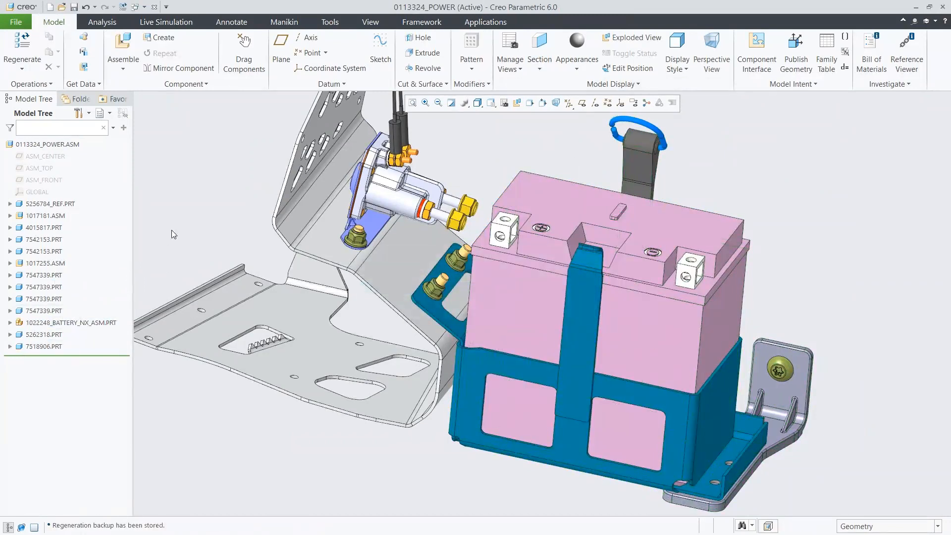
Step: Bring the part 5262301.prt into the assembly as a new component, with saved view 02a showing the battery
key("0")
key("2")
key("a")
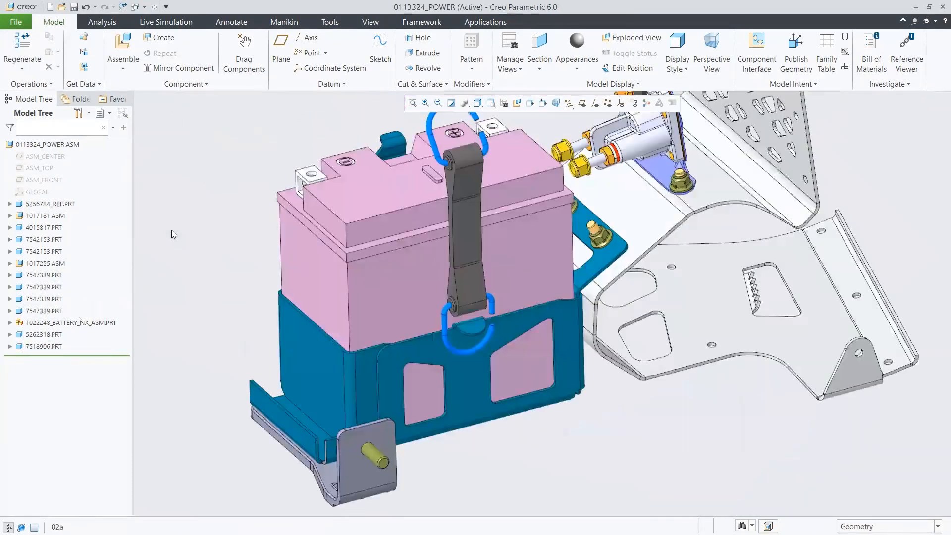
left_click(124, 43)
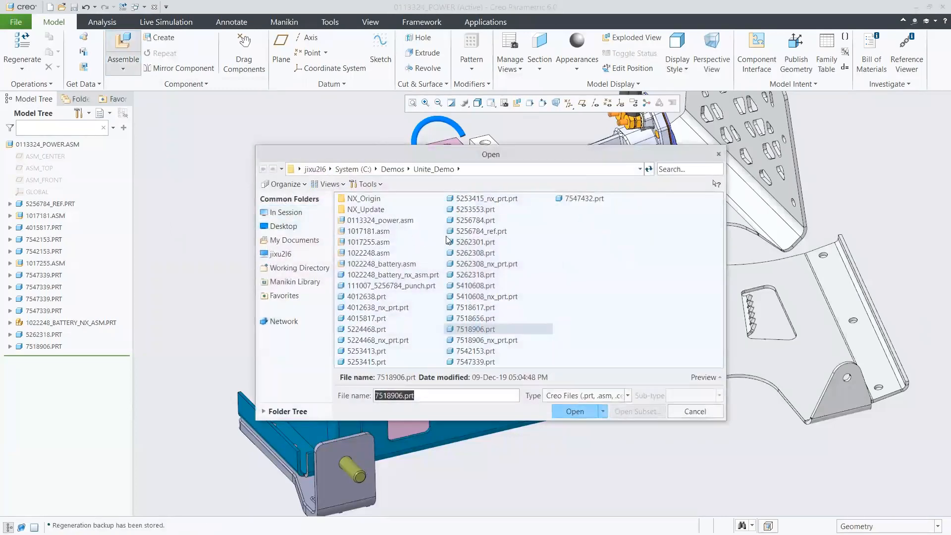
left_click(459, 244)
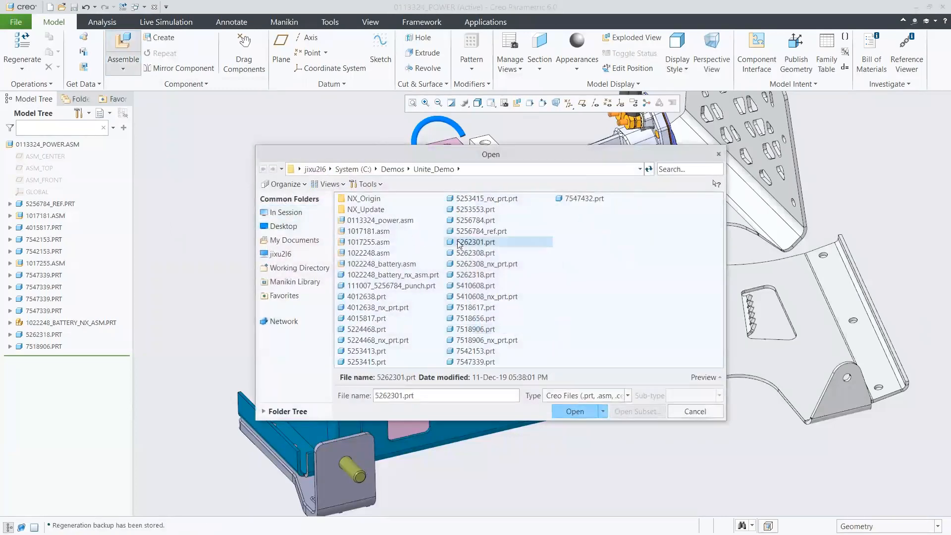
left_click(570, 412)
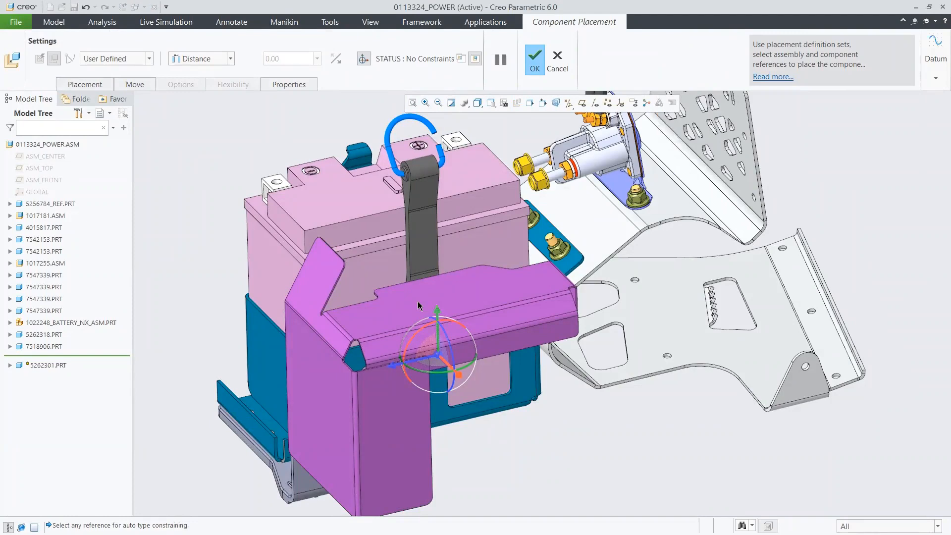
Step: Constrain the cover's top face to the battery's top face with a Distance of 6.50
left_click(414, 300)
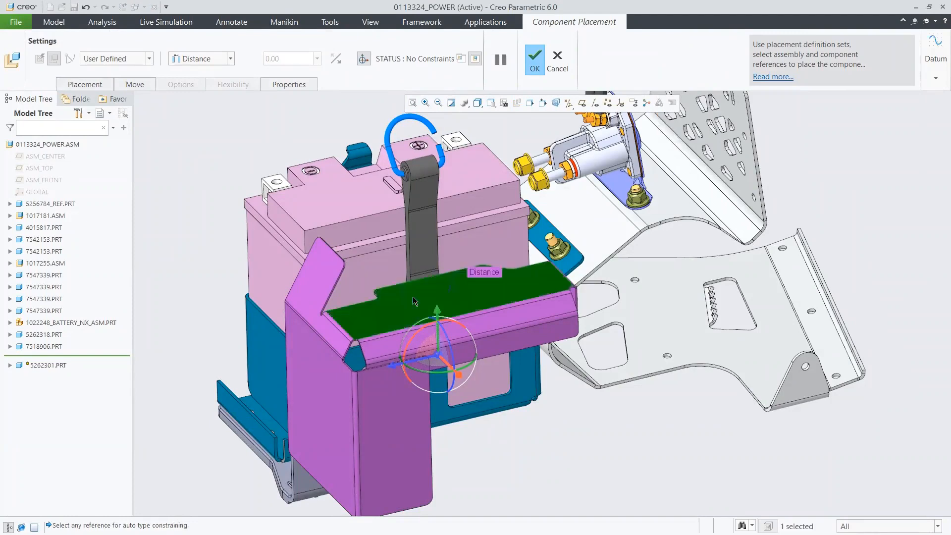
left_click(351, 199)
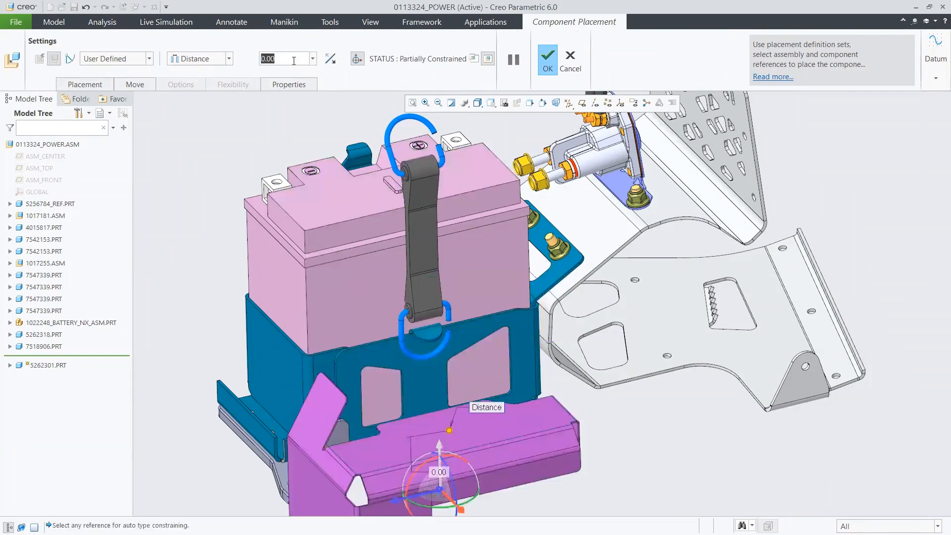
type("6.50")
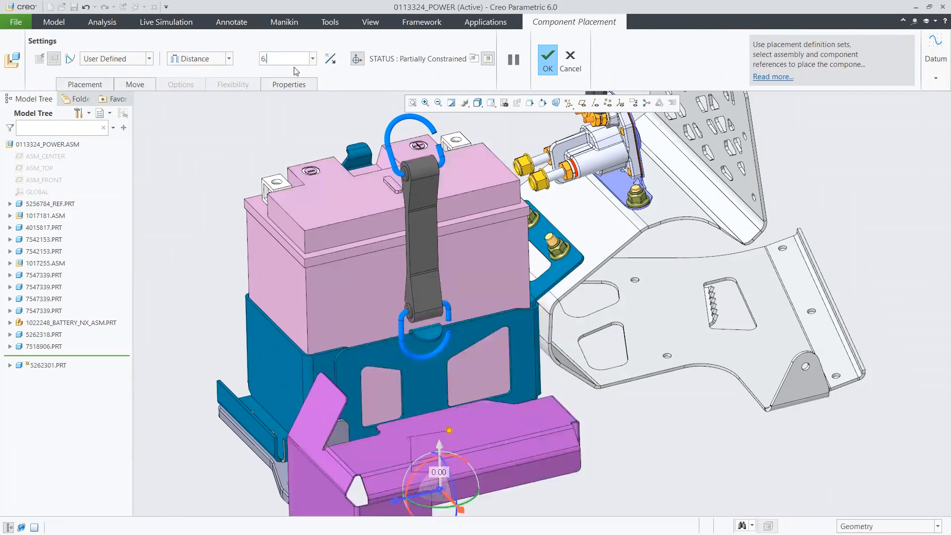
key("Return")
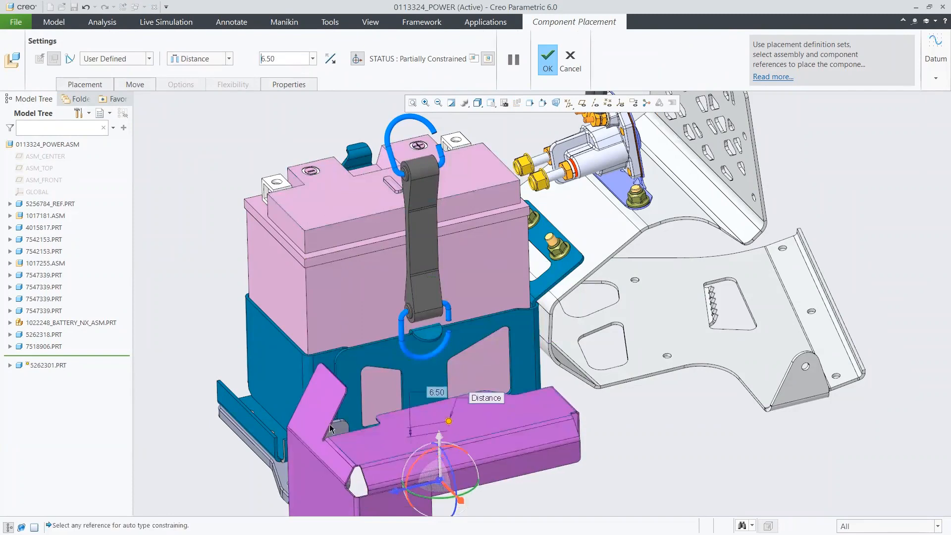
Step: Constrain the cover's large side face to the blue battery tray's matching side face with a Distance of 7
left_click(312, 474)
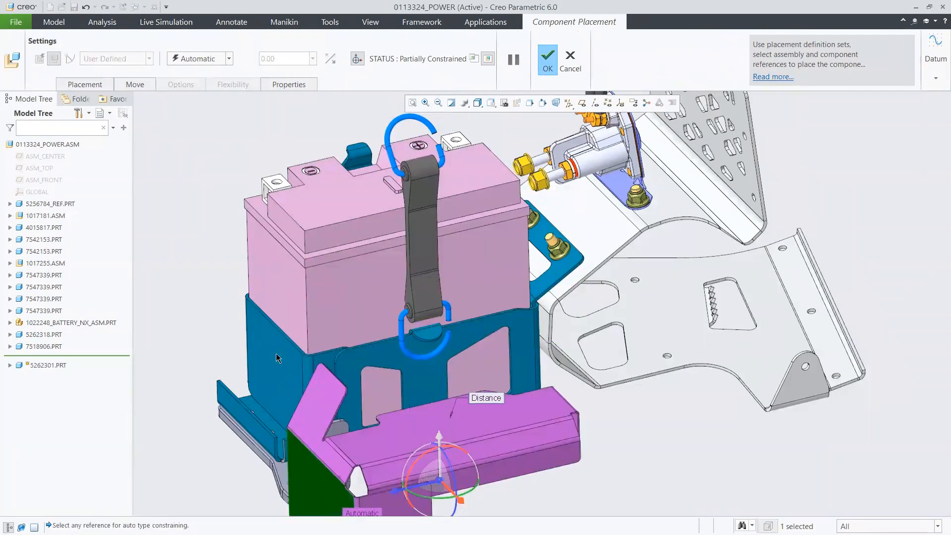
left_click(276, 354)
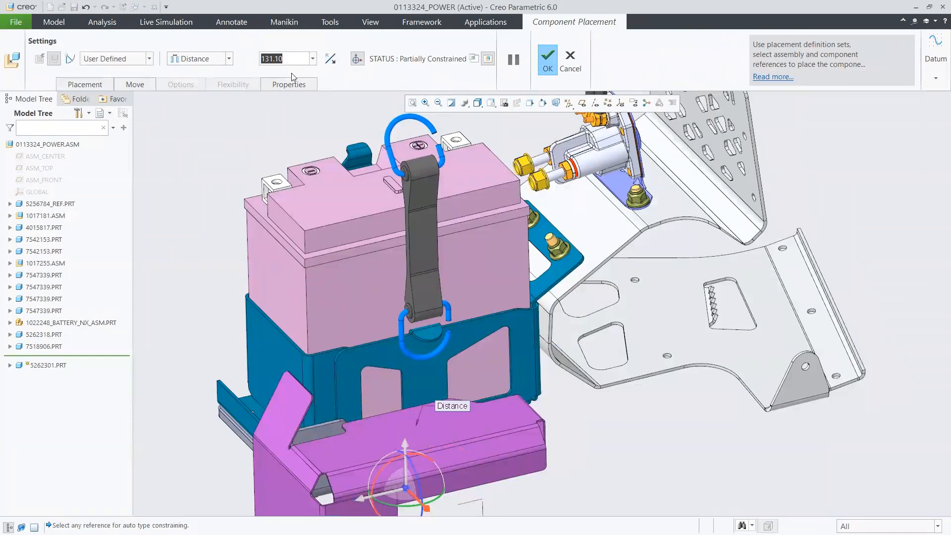
type("7")
key("Return")
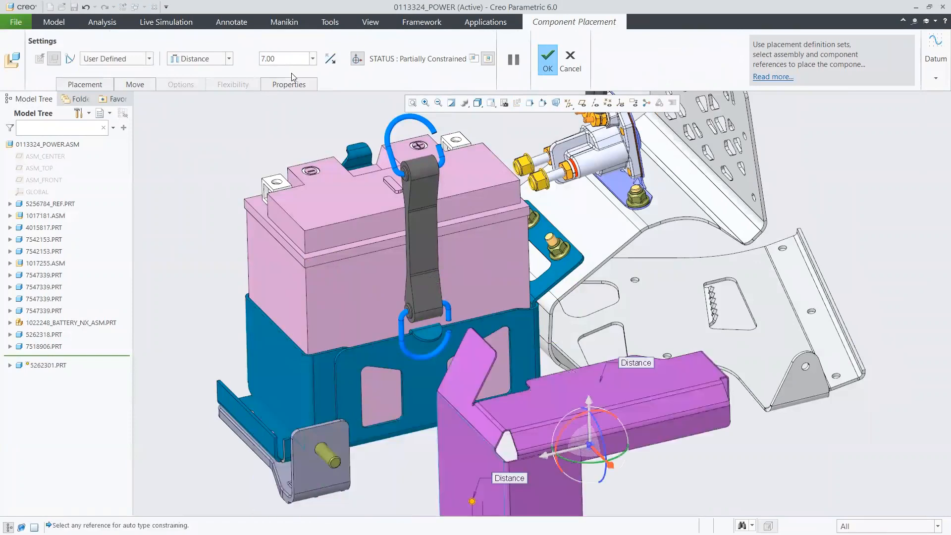
Step: Constrain the cover's flap to the tray face with the window cutouts at a Distance of 9 and accept the placement
left_click(543, 476)
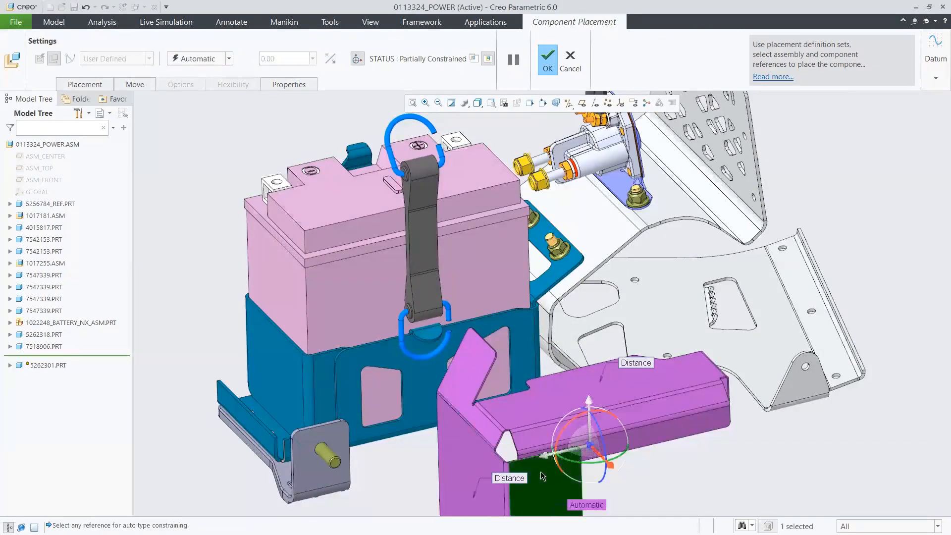
left_click(416, 369)
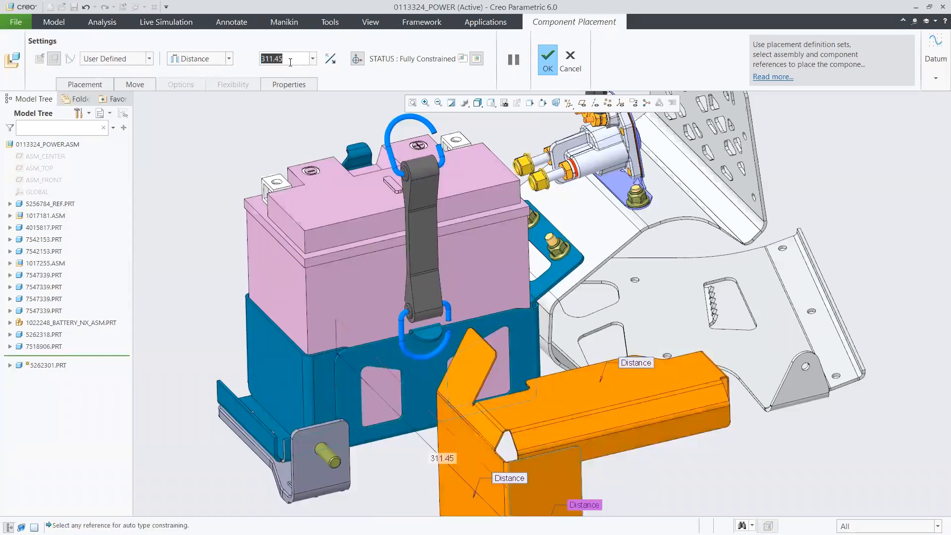
type("9")
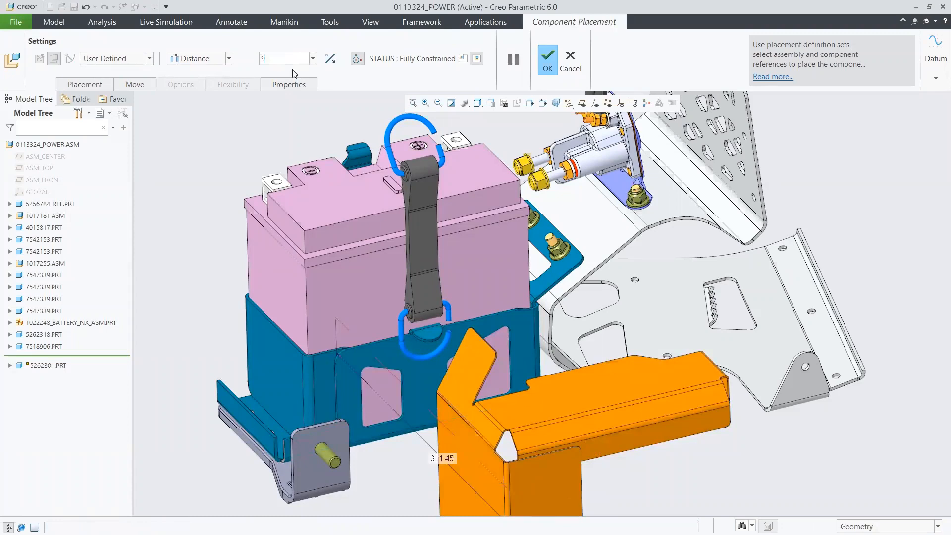
key("Return")
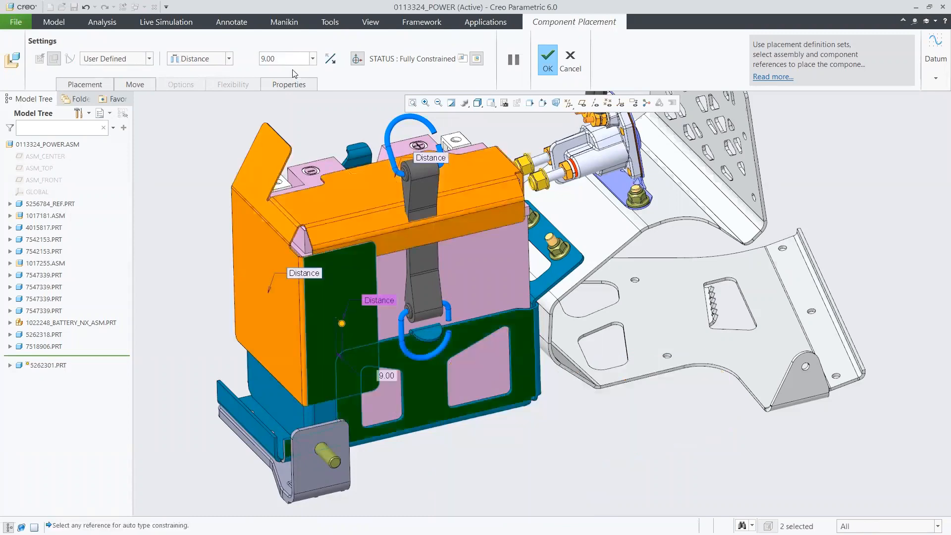
left_click(548, 59)
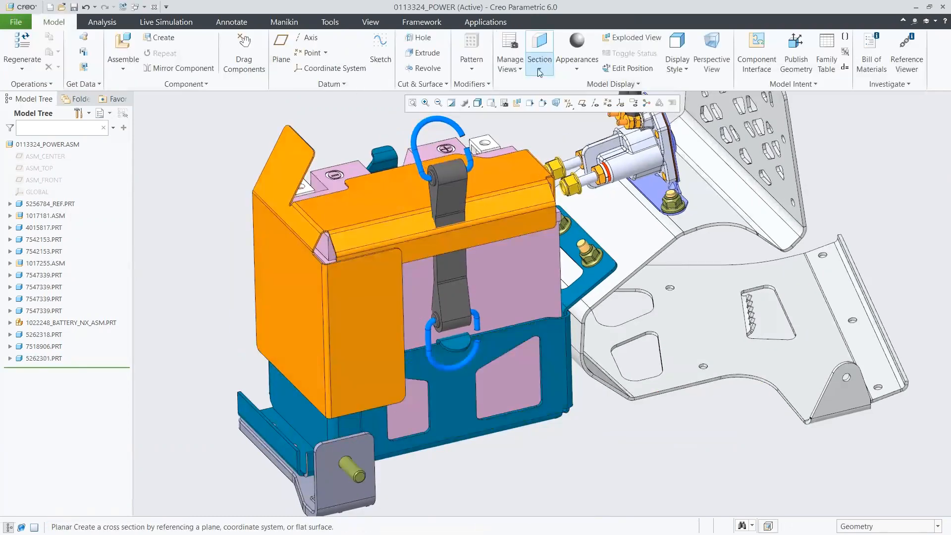
Step: Activate the cover part 5262301.PRT within the assembly and hide its geometry
left_click(56, 358)
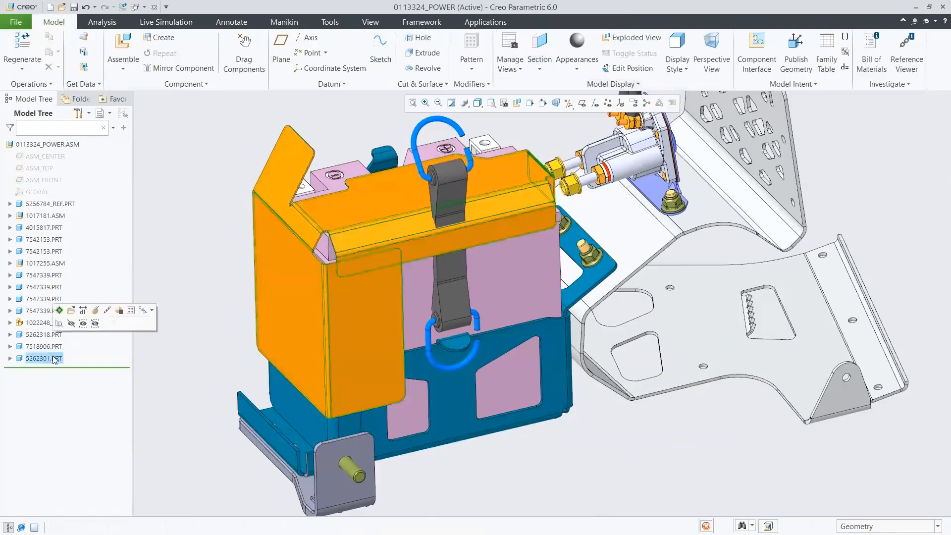
left_click(61, 311)
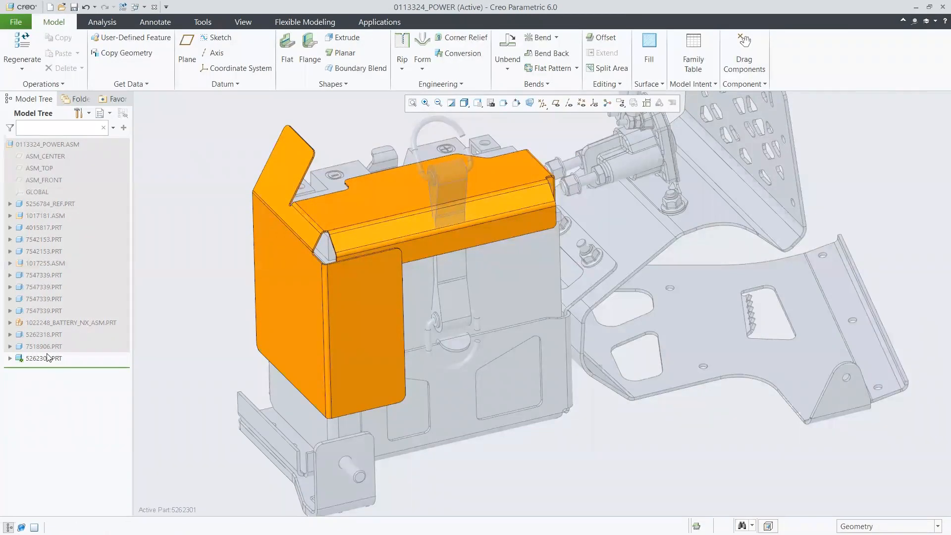
left_click(47, 358)
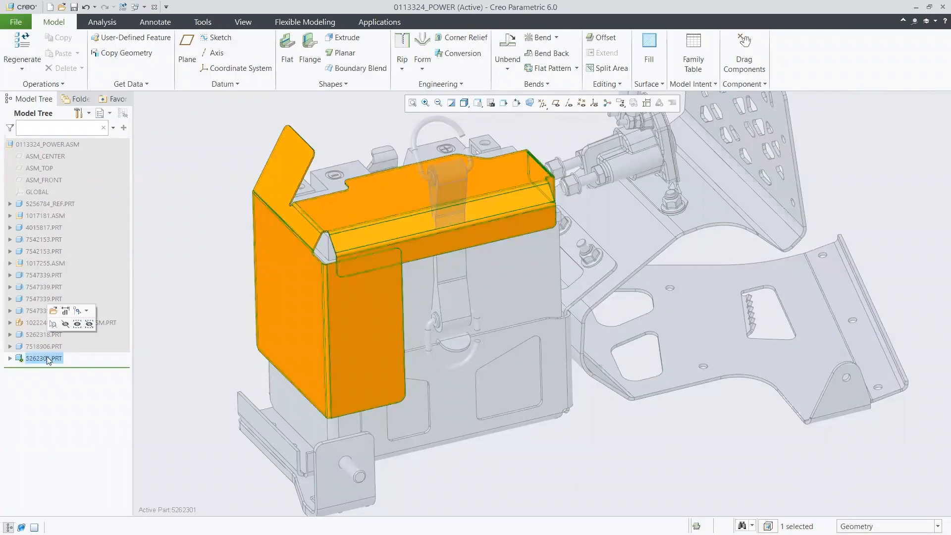
left_click(65, 324)
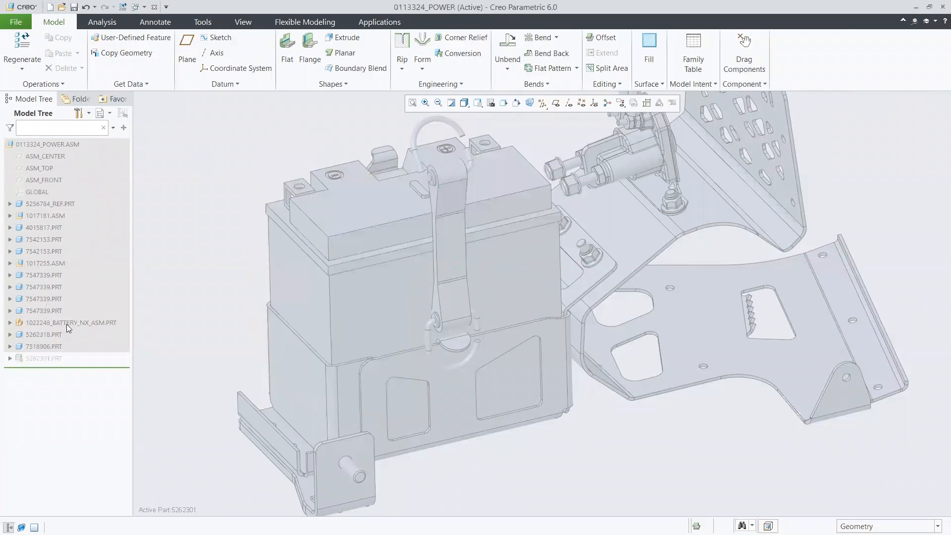
Step: Start a Copy Geometry feature and collect the top face and all side faces of the elongated raised slot shape on the battery's top
left_click(112, 56)
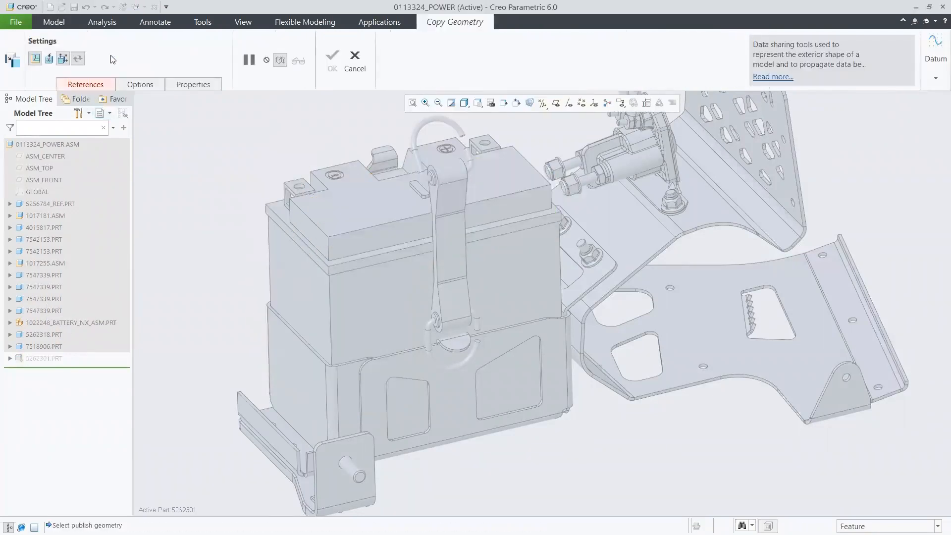
left_click(82, 84)
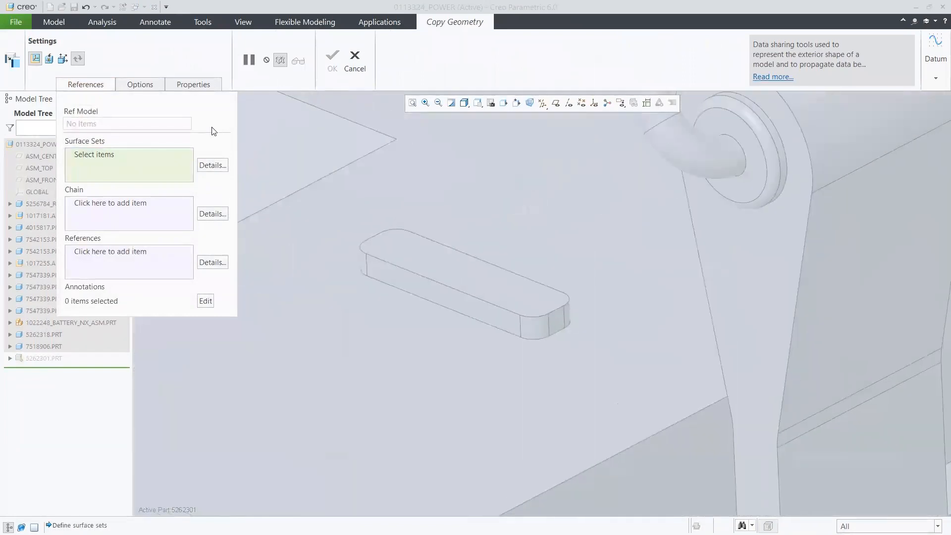
left_click(391, 250)
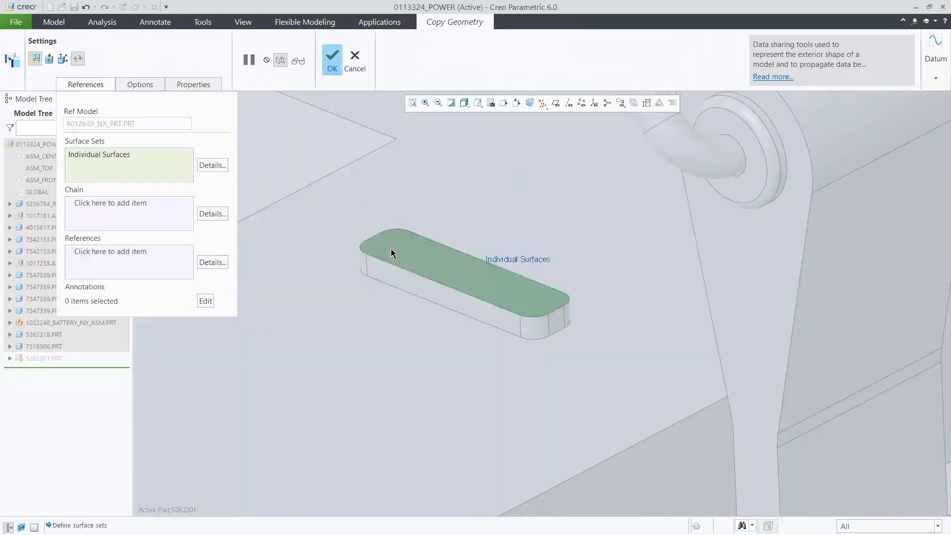
left_click(386, 274, "ctrl")
left_click(535, 328, "ctrl")
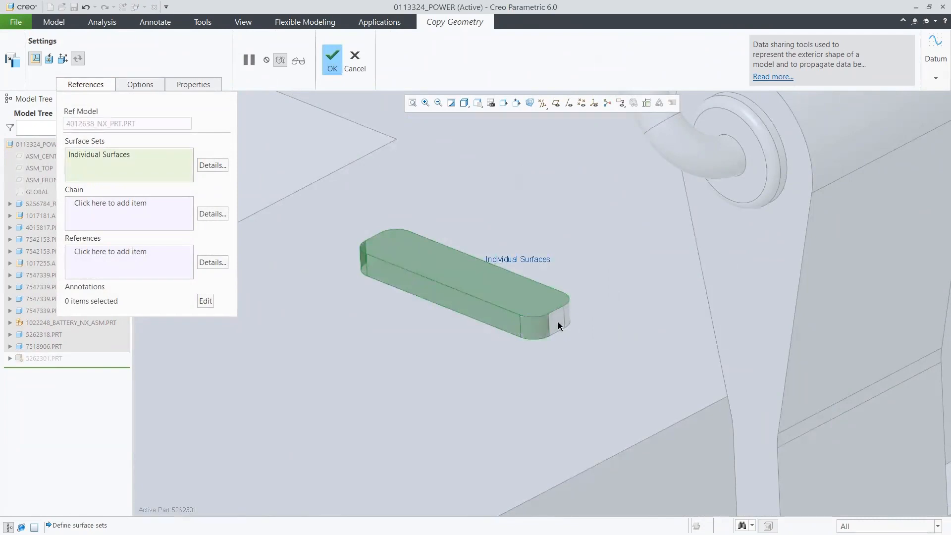
left_click(568, 311, "ctrl")
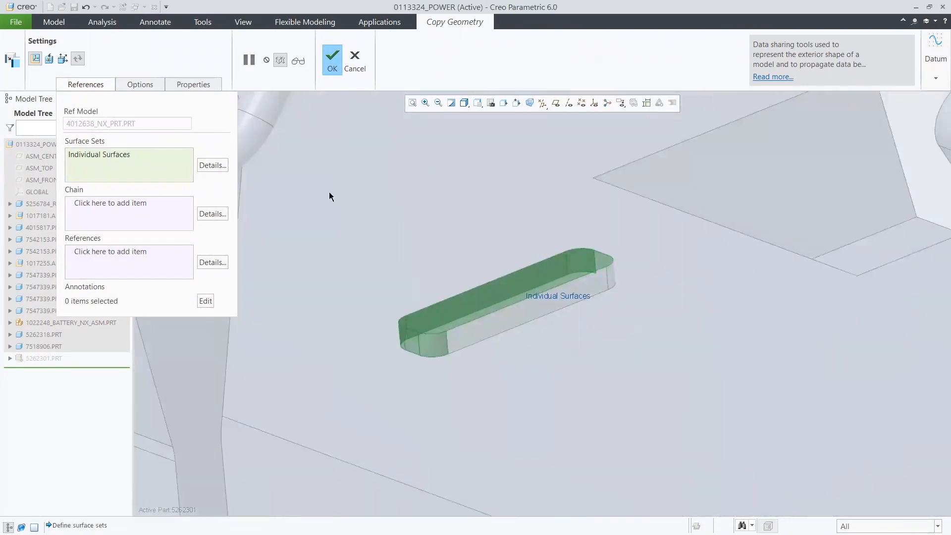
left_click(499, 319, "ctrl")
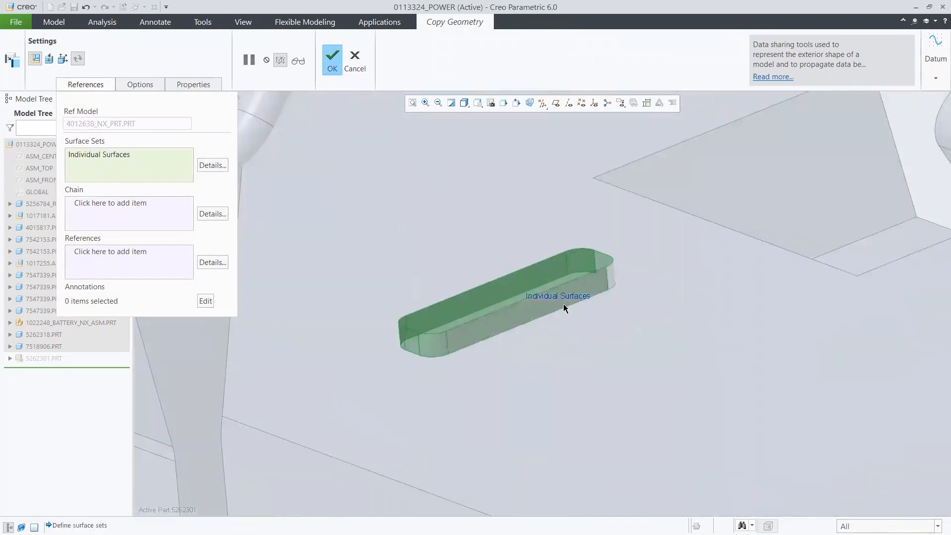
left_click(613, 279, "ctrl")
key("ctrl+d")
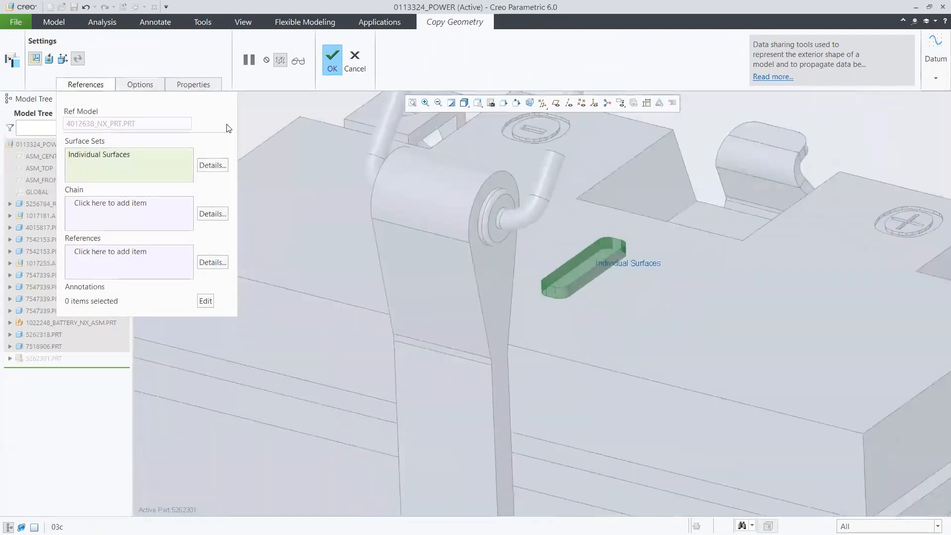
Step: Set the copied geometry to Manual Update and complete the Copy Geometry feature
left_click(154, 88)
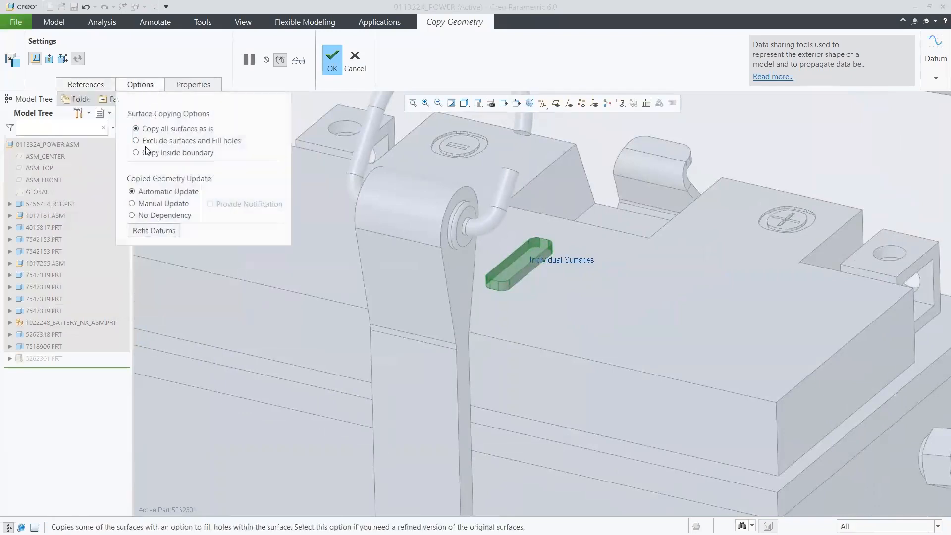
left_click(144, 204)
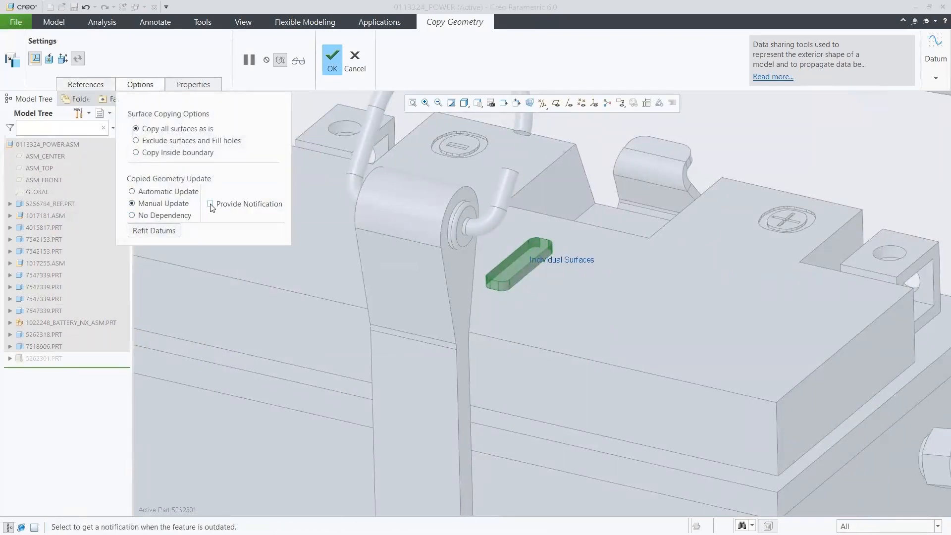
left_click(334, 60)
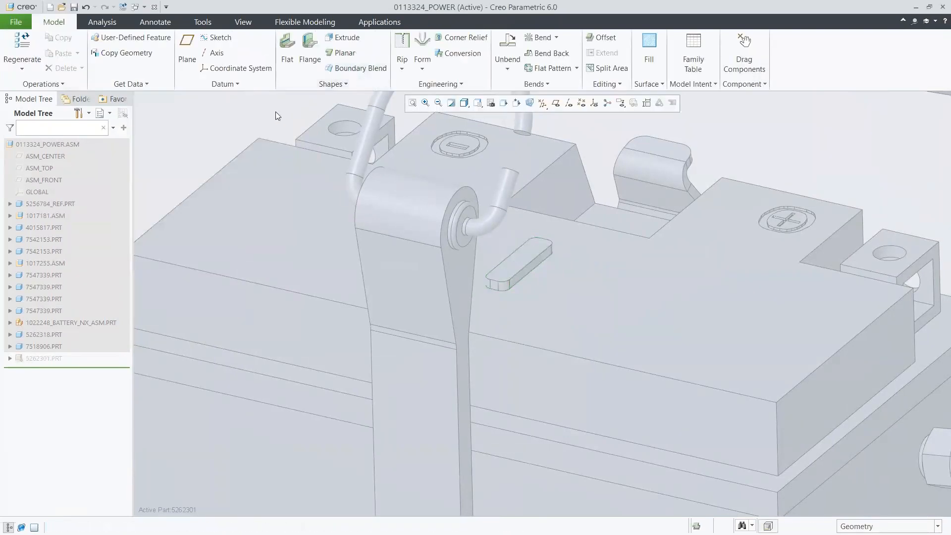
Step: Show the cover part 5262301.PRT again and reactivate the top-level assembly
left_click(57, 359)
left_click(74, 324)
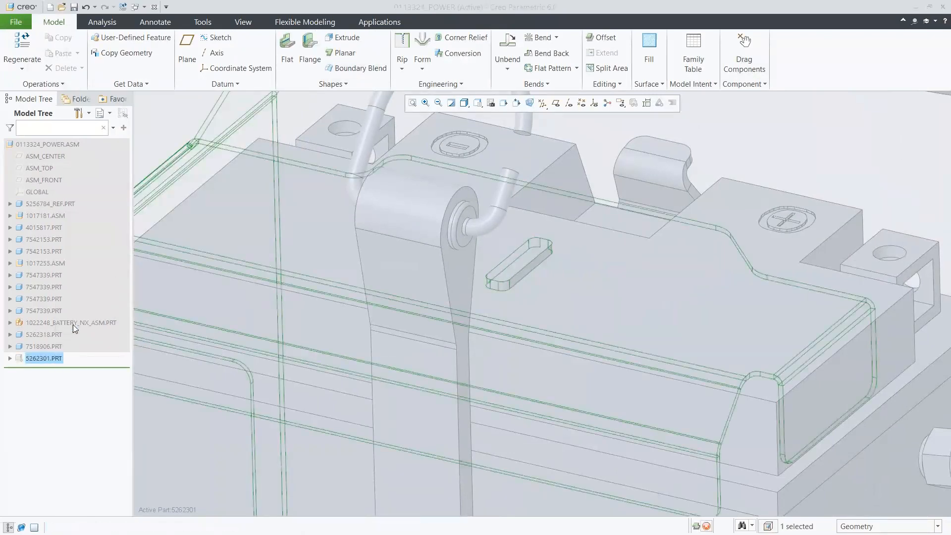
left_click(159, 134)
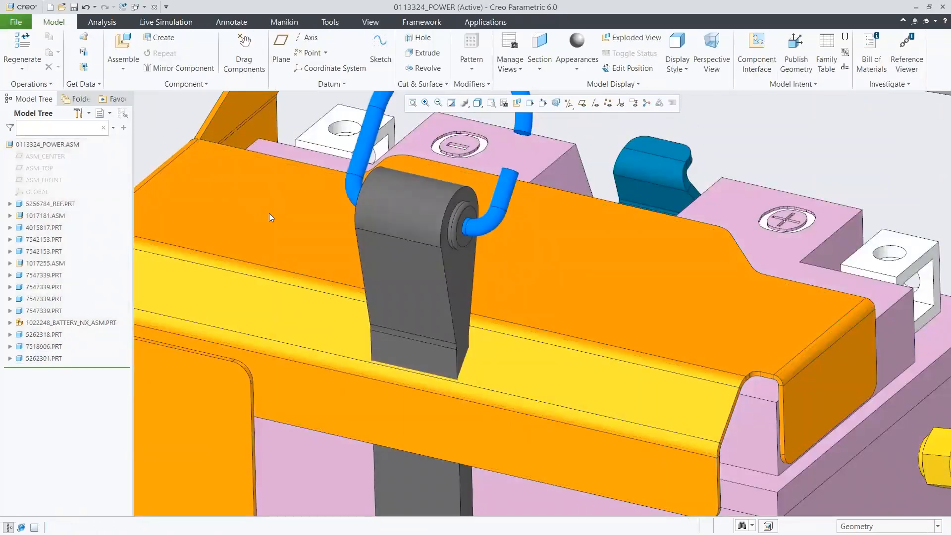
Step: Open the cover part on its own and start an Extrude cut sketched on its large flat top face
left_click(269, 213)
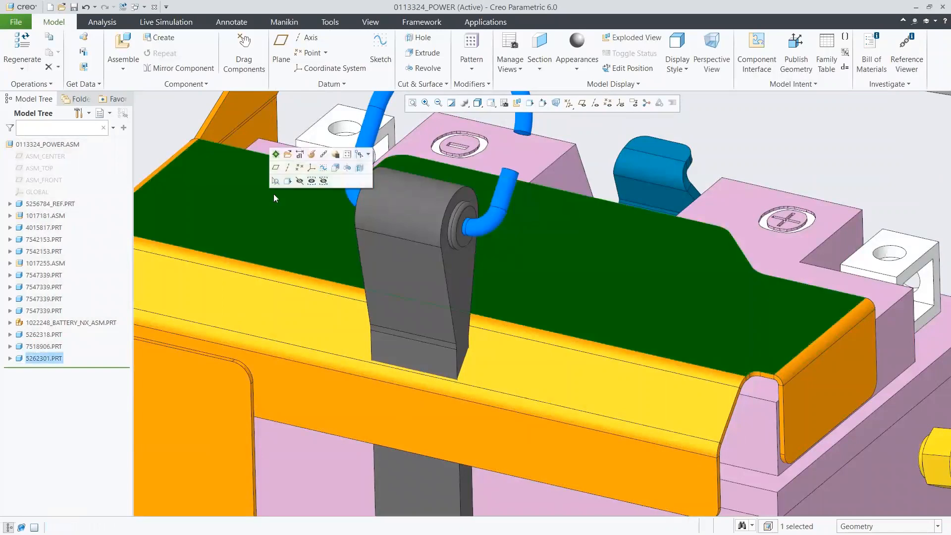
left_click(288, 155)
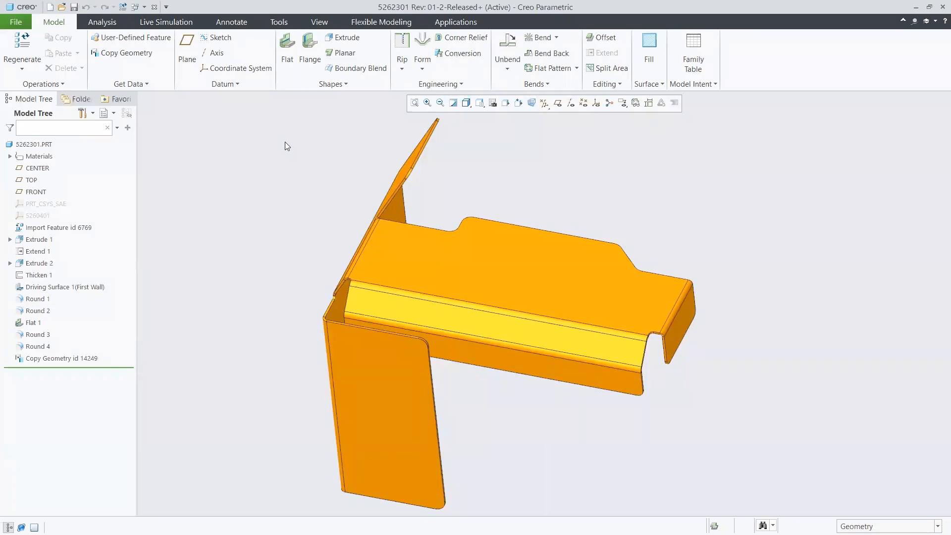
left_click(345, 39)
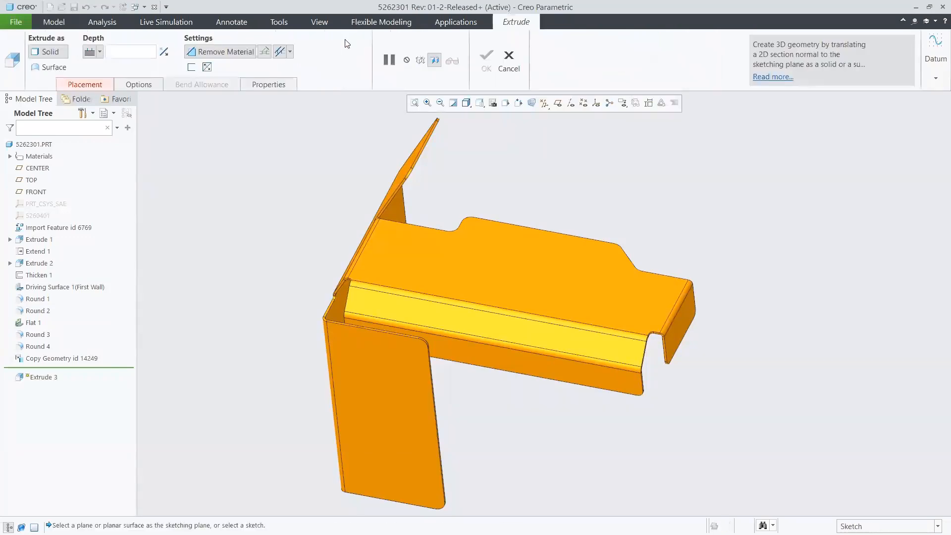
left_click(504, 254)
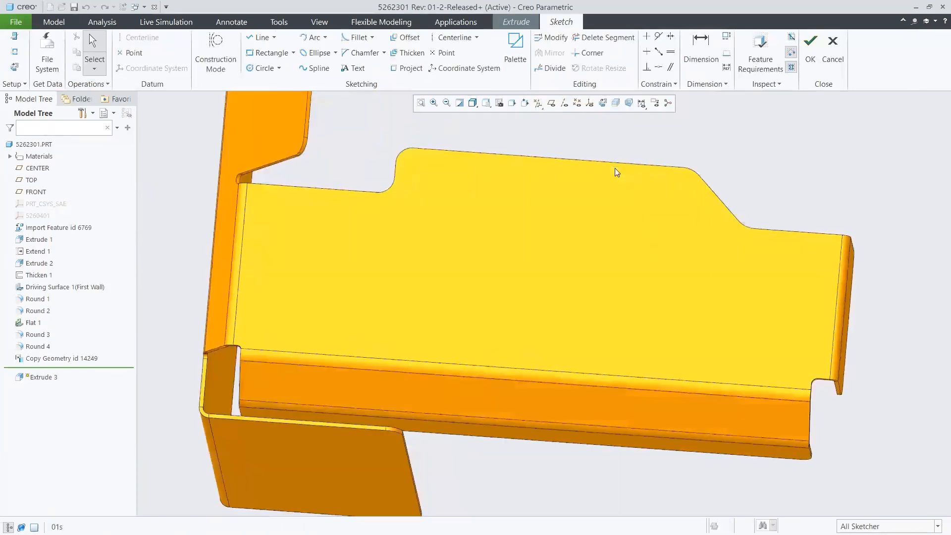
Step: Using wireframe display, offset the edge loop of the Copy Geometry slot surface outward by 0.5 in the sketch
left_click(473, 103)
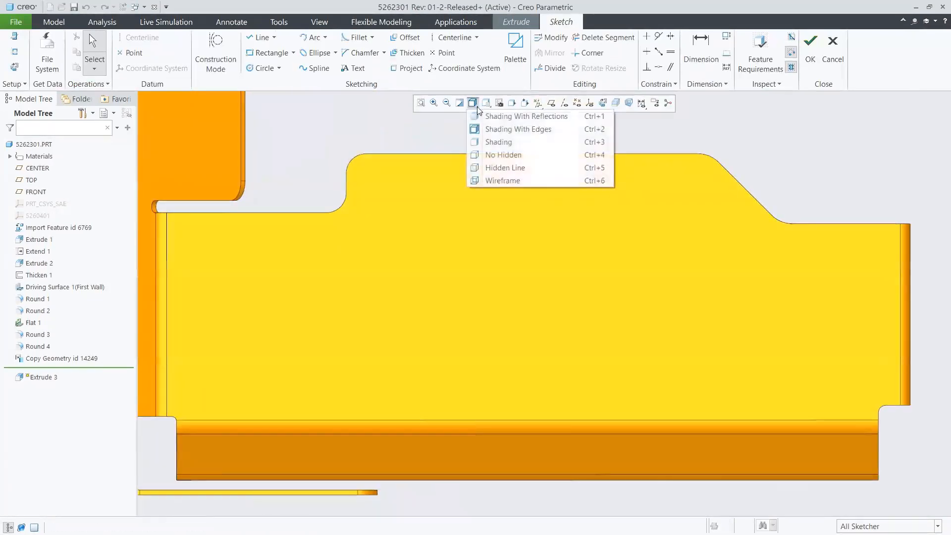
left_click(501, 180)
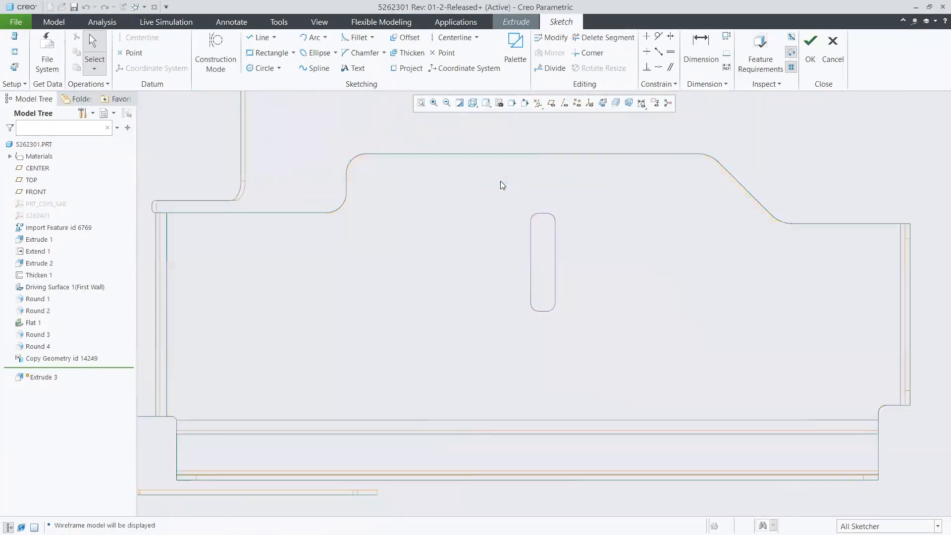
left_click(405, 40)
left_click(902, 62)
right_click(749, 134)
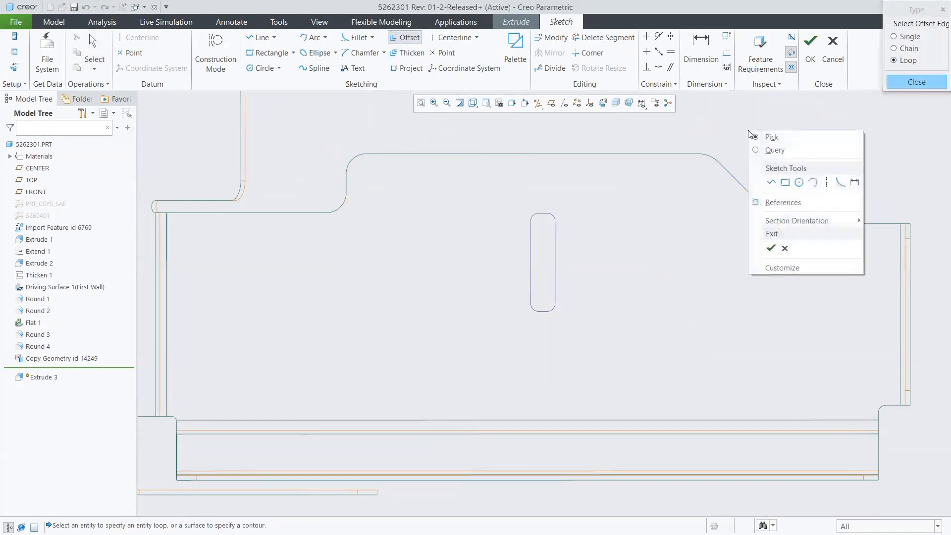
left_click(769, 149)
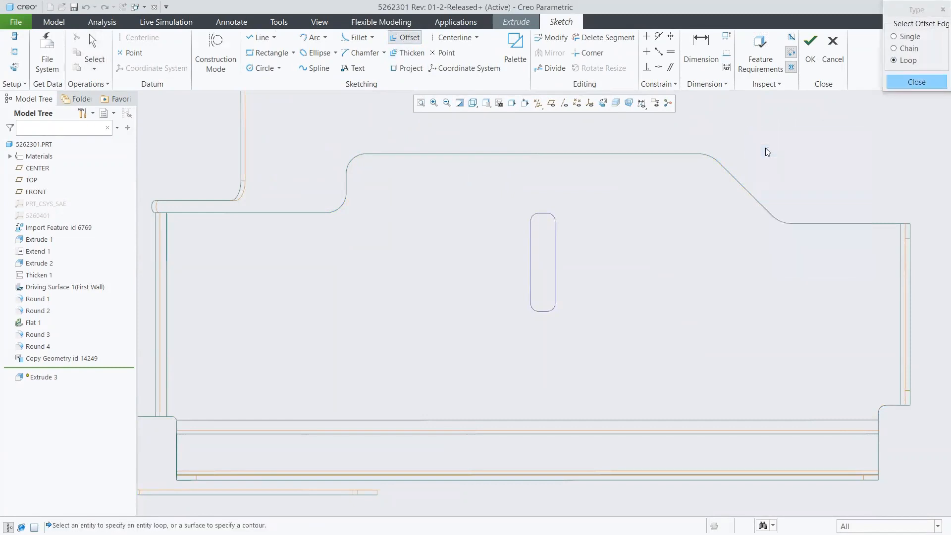
left_click(549, 251)
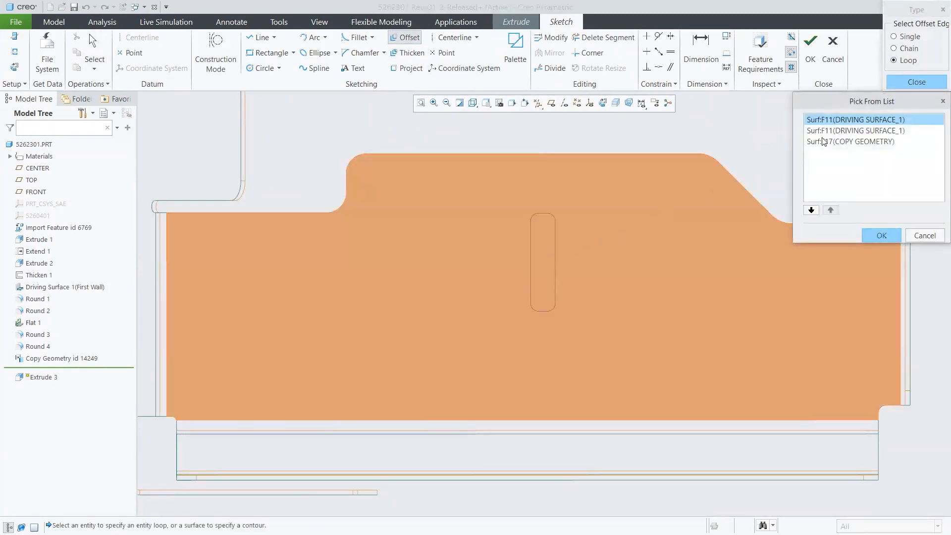
left_click(824, 143)
left_click(879, 236)
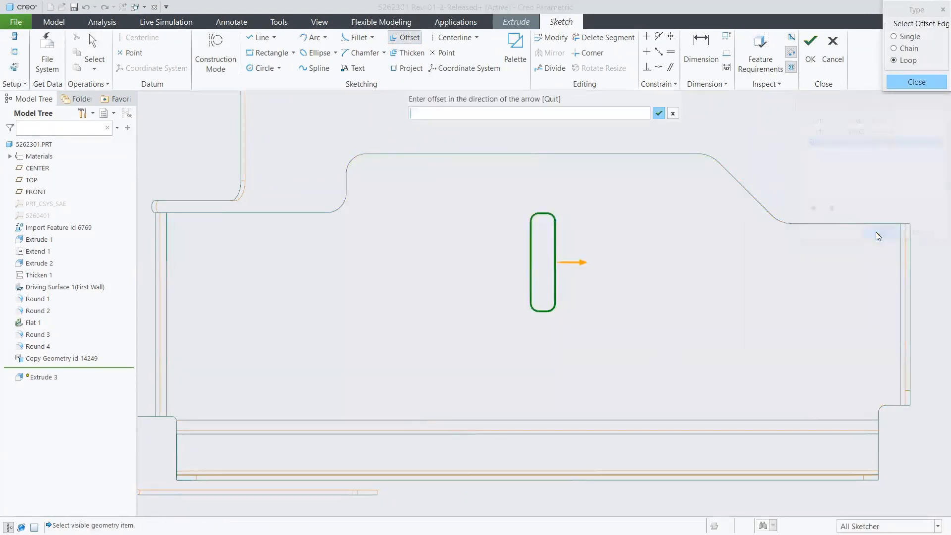
type("0.5")
key("Return")
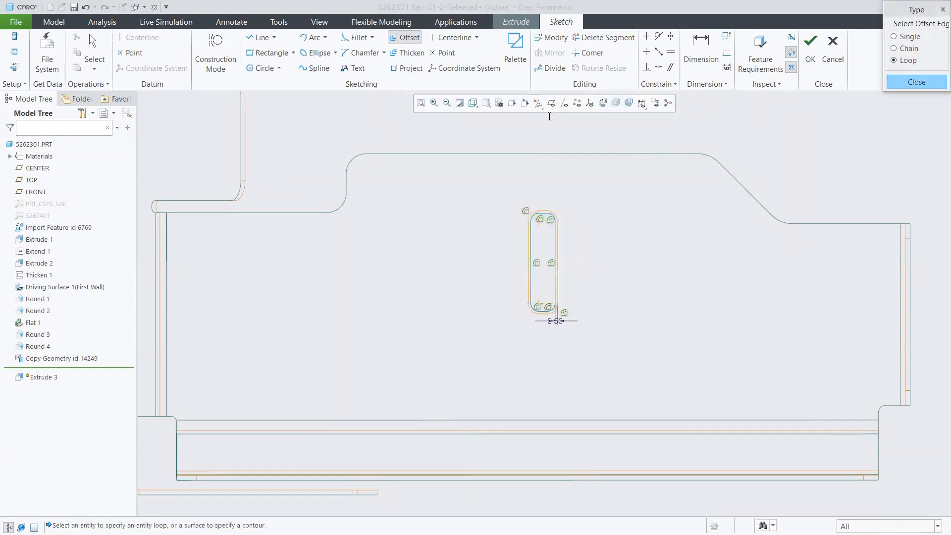
left_click(905, 84)
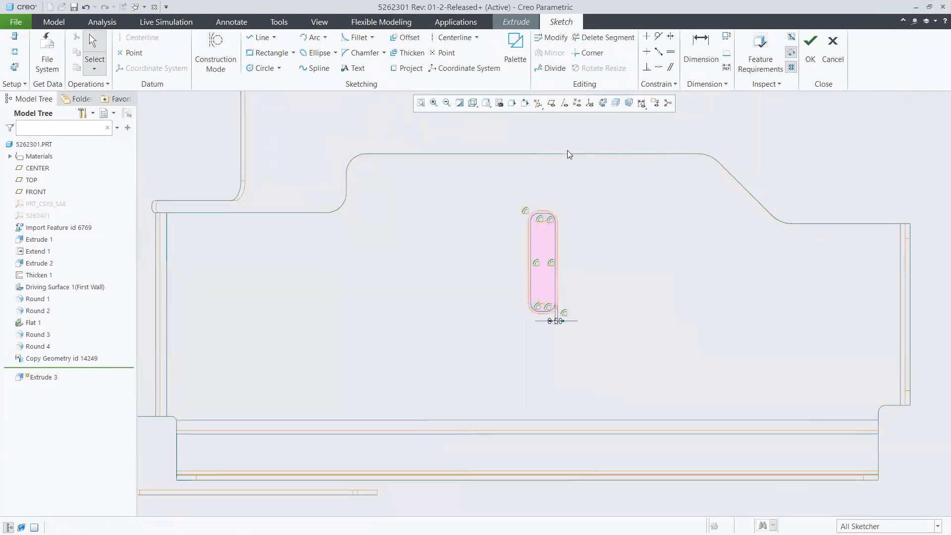
Step: Add a vertical centerline through the midpoint of the offset slot's lower end edge
left_click(434, 103)
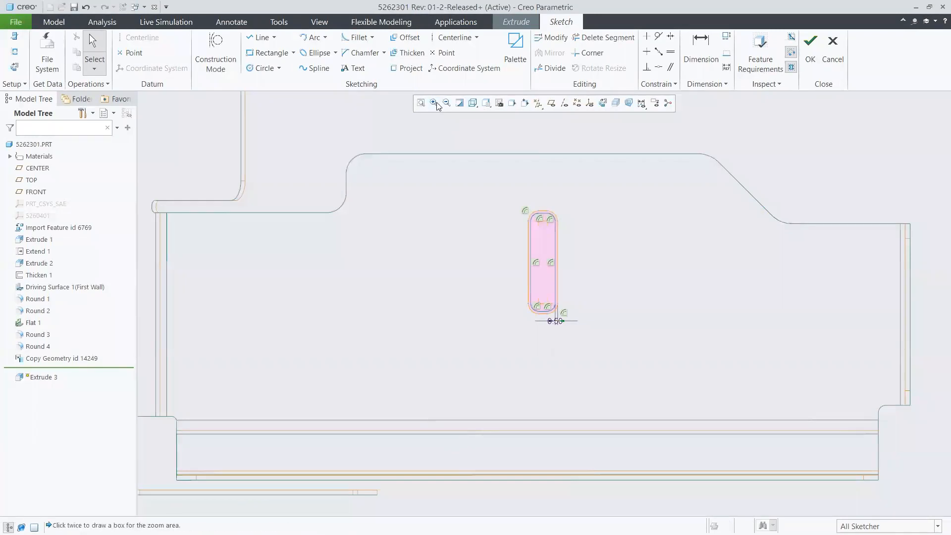
left_click(494, 203)
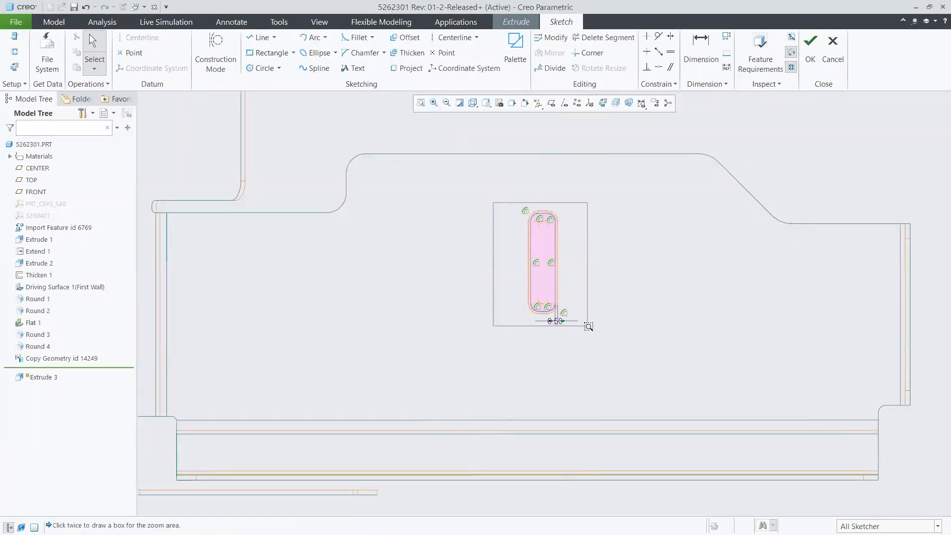
left_click(591, 326)
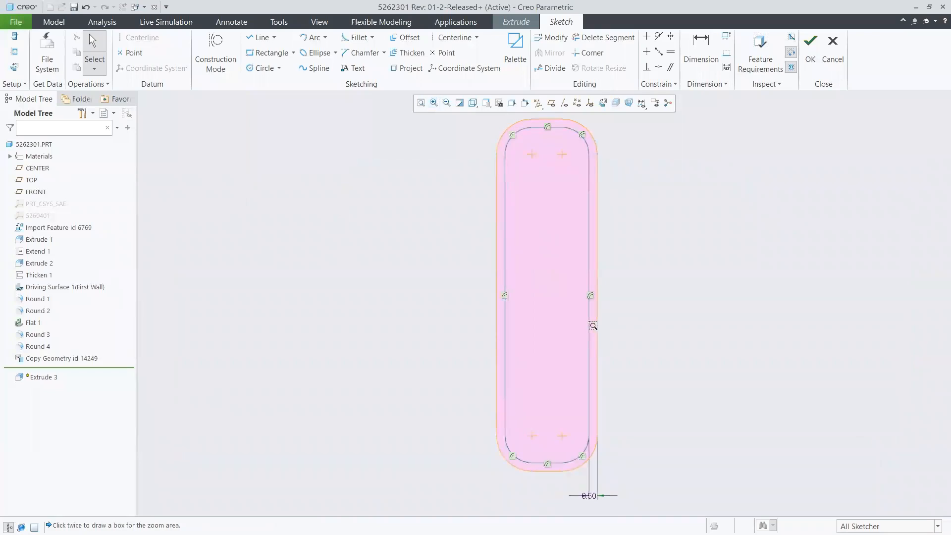
right_click(676, 261)
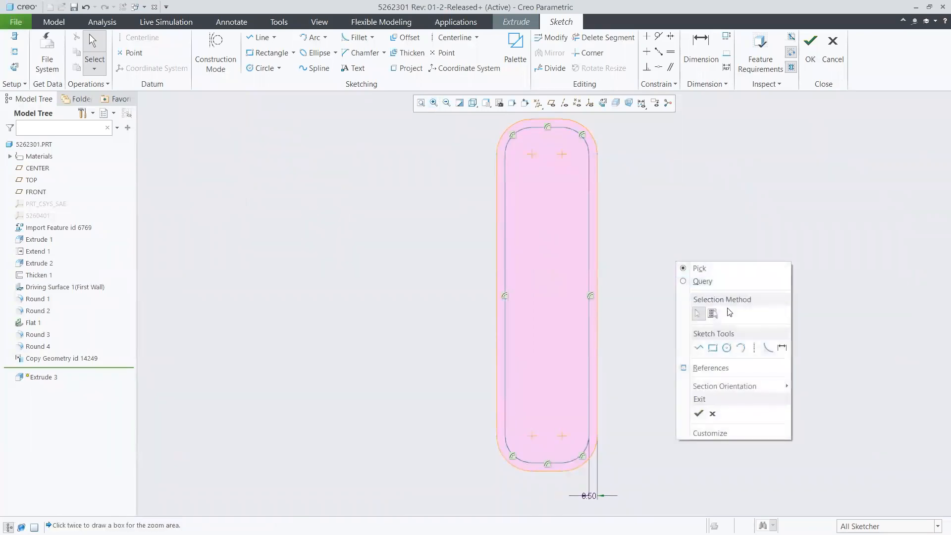
left_click(753, 346)
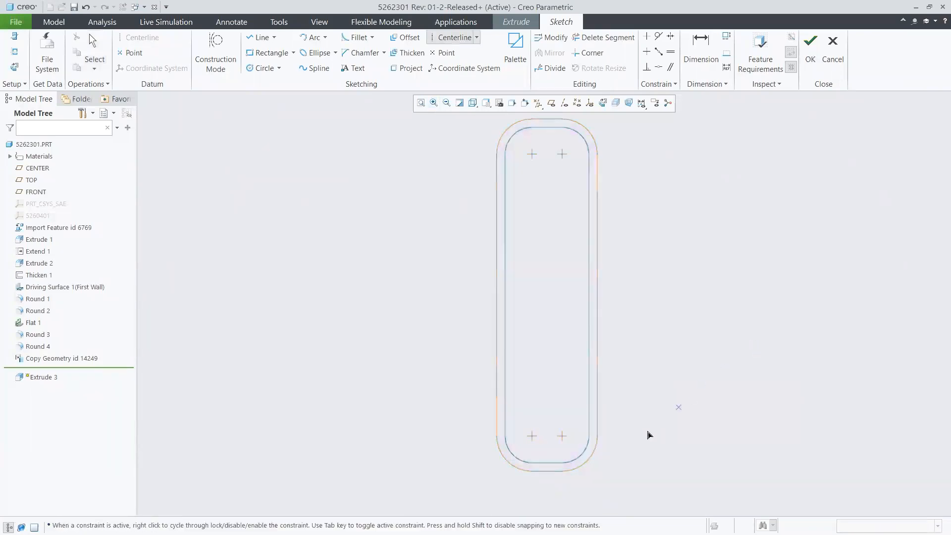
left_click(547, 471)
left_click(547, 443)
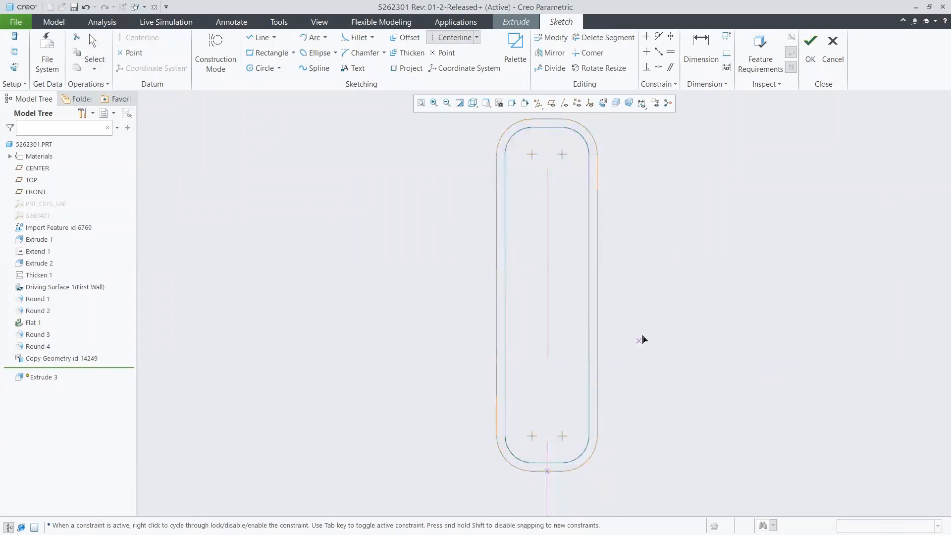
middle_click(645, 336)
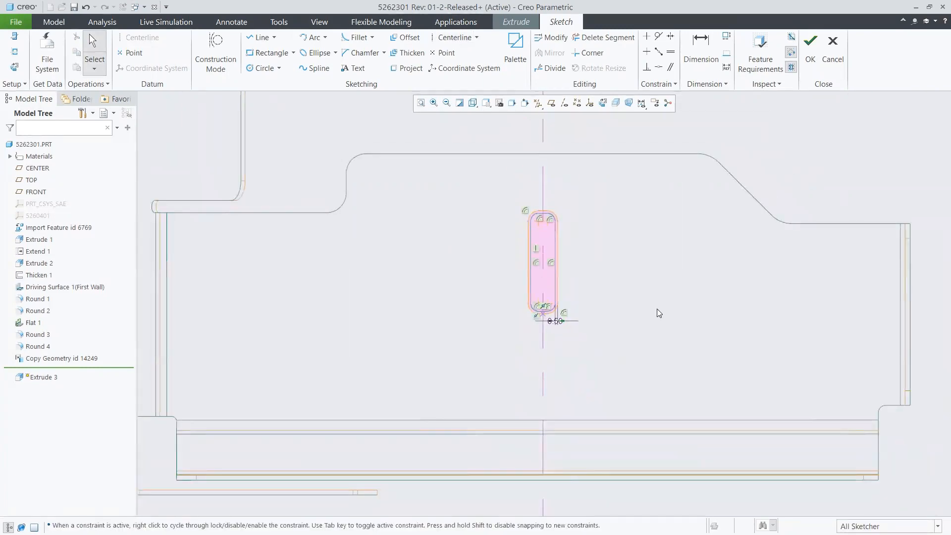
Step: Display the cover with Shading With Edges and add its lowest outer edge below the slot as a sketch reference
left_click(477, 108)
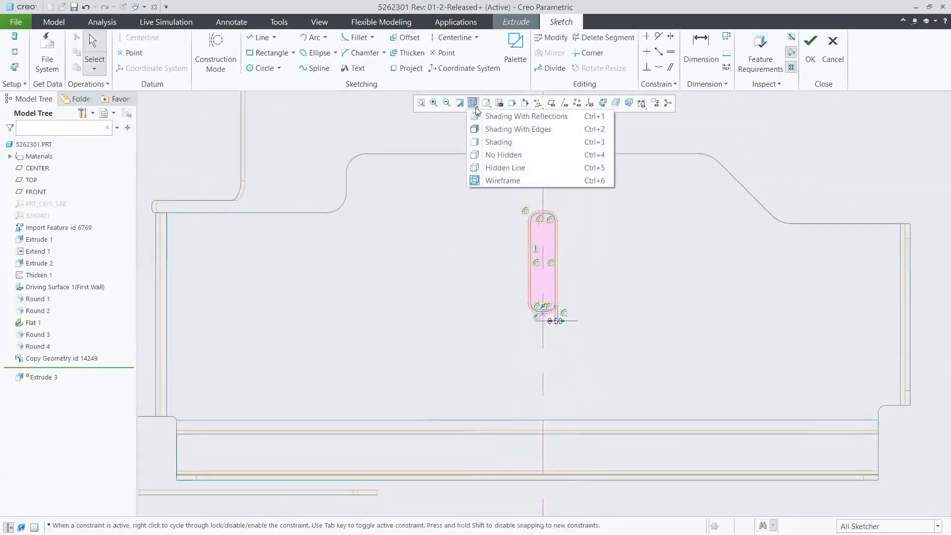
left_click(493, 129)
right_click(626, 197)
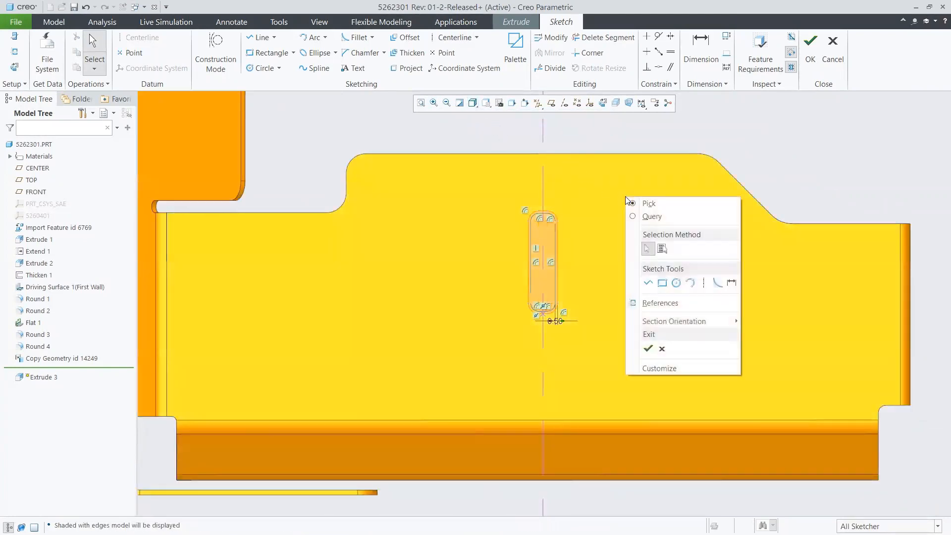
left_click(681, 311)
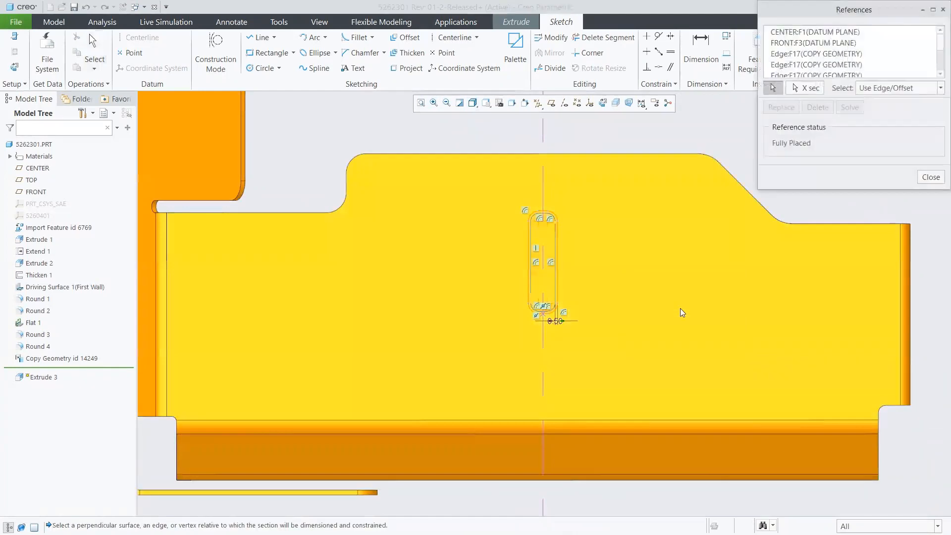
left_click(591, 480)
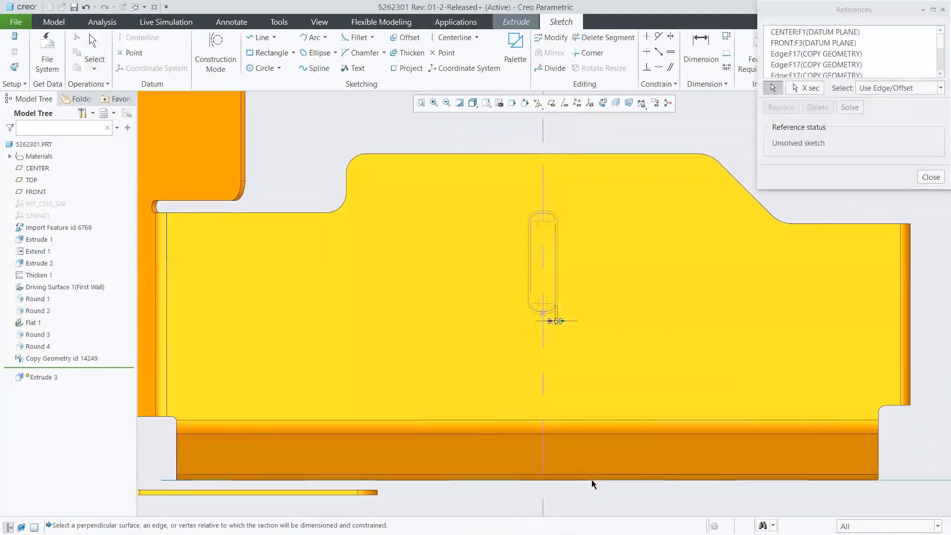
left_click(928, 179)
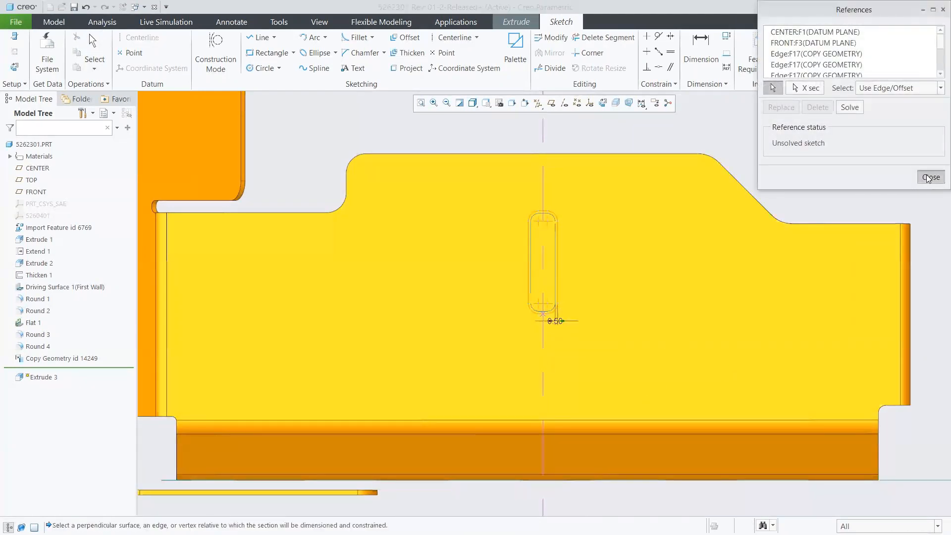
Step: Sketch a rectangle about 35.5 wide and 16 high, symmetric about the centerline, with its base on the lower outer edge reference
right_click(664, 210)
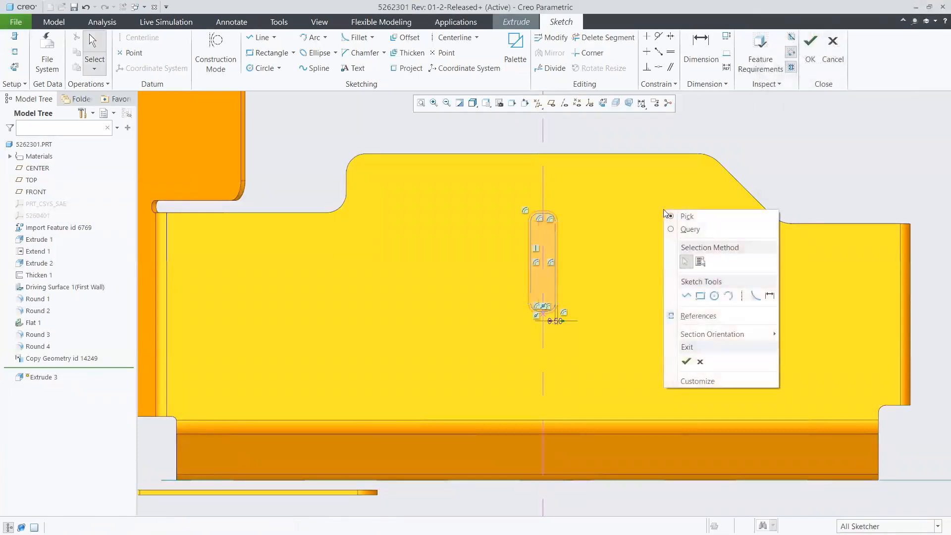
left_click(700, 296)
left_click(457, 401)
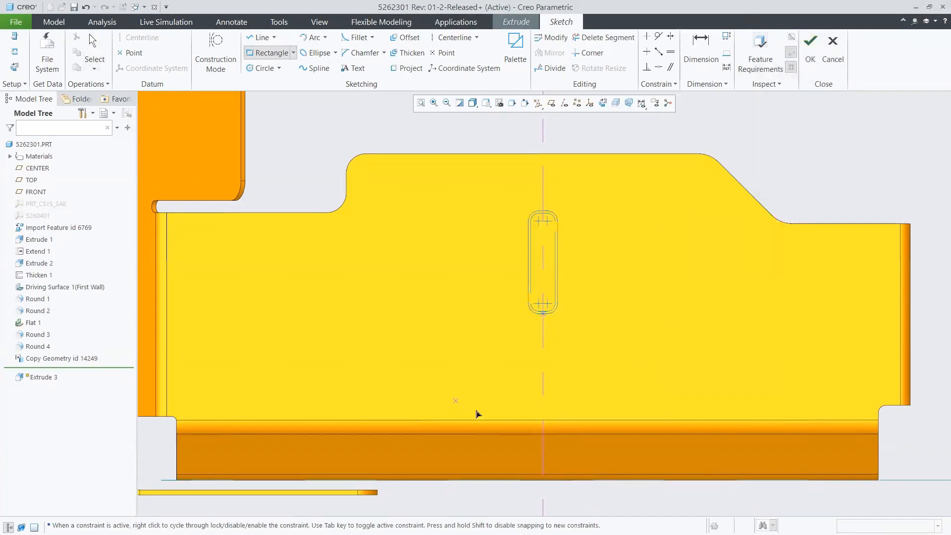
left_click(630, 484)
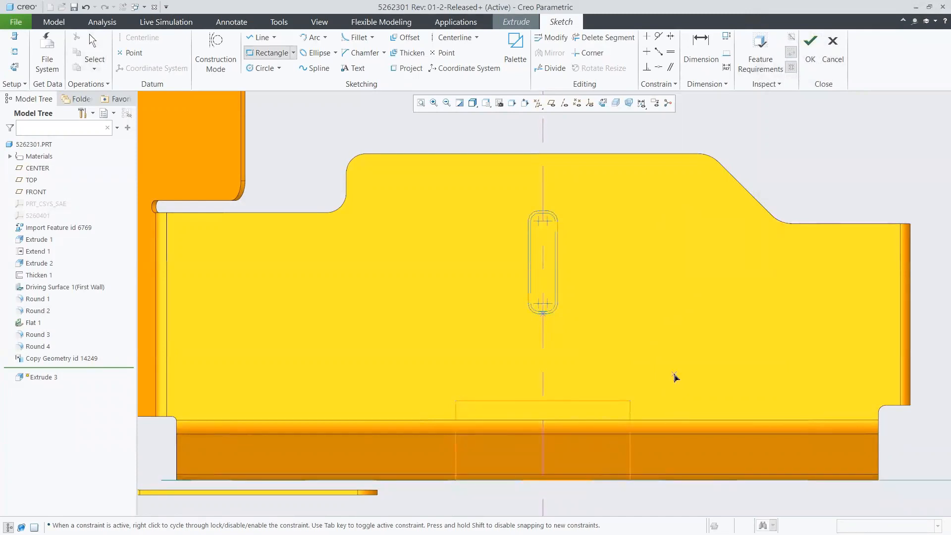
middle_click(675, 378)
Step: Set the lower rectangle's width to 40 and its height to 15
double_click(526, 388)
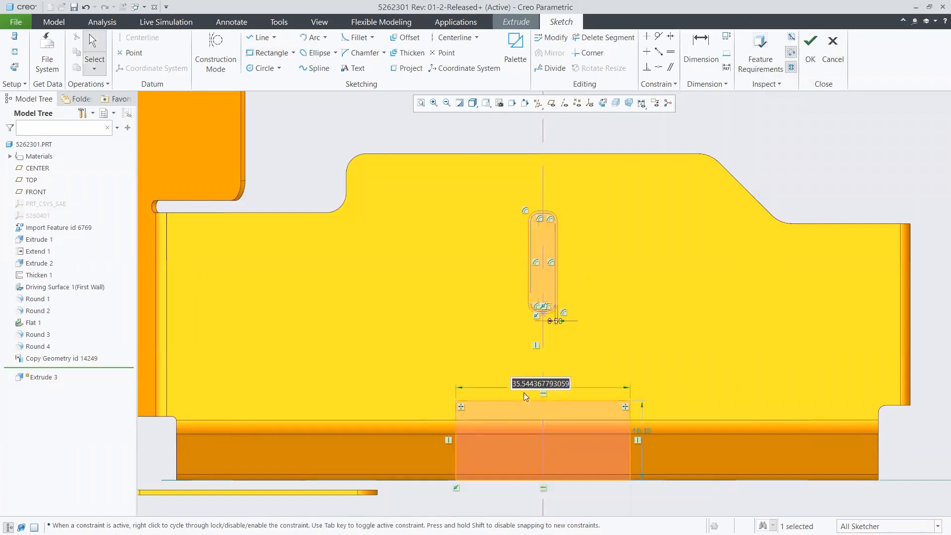
type("40")
key("Return")
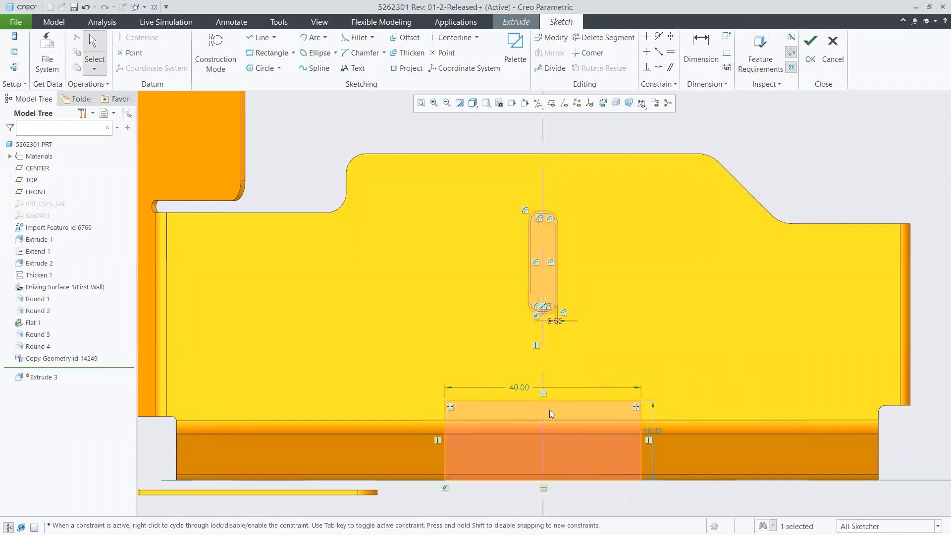
double_click(655, 433)
type("15")
key("Return")
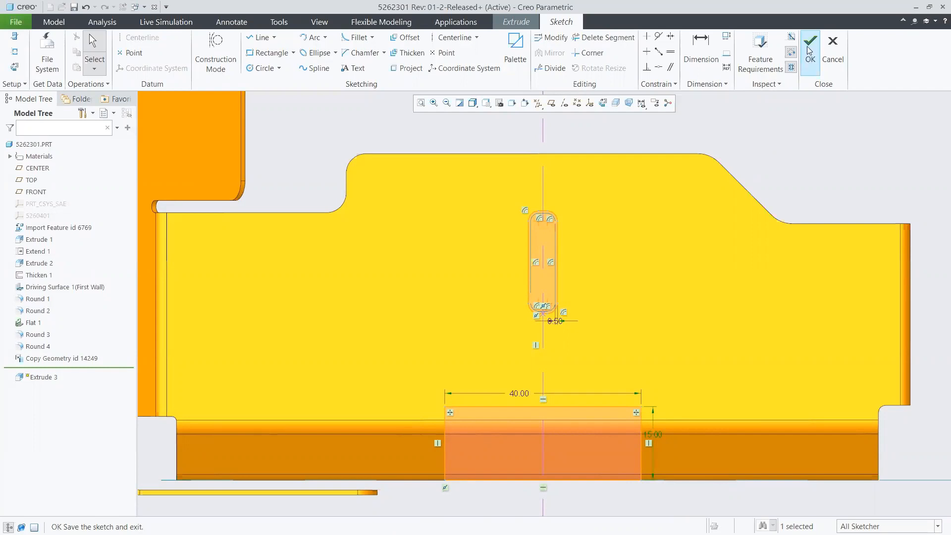
Step: Finish the sketch and complete the Extrude cut of the slot and rectangular notch with Side 1 depth Through All
left_click(807, 55)
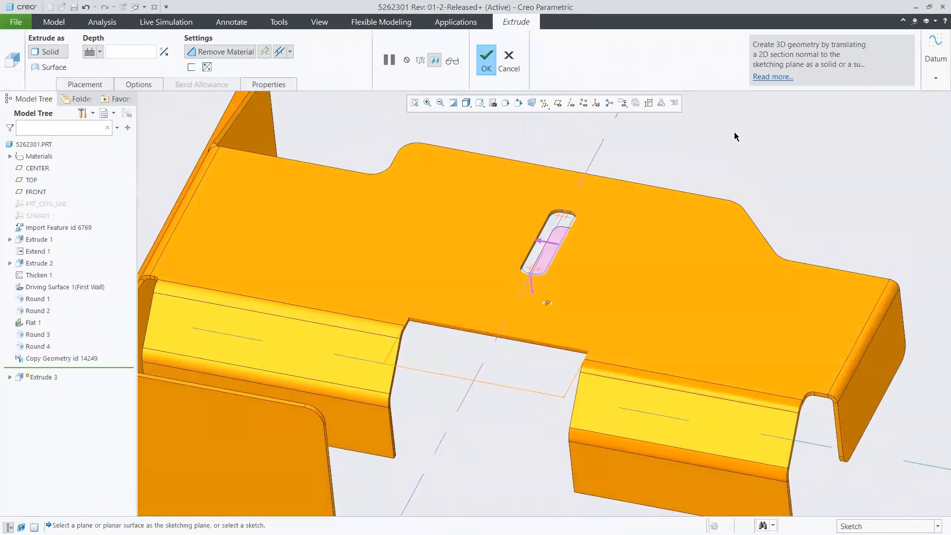
right_click(709, 144)
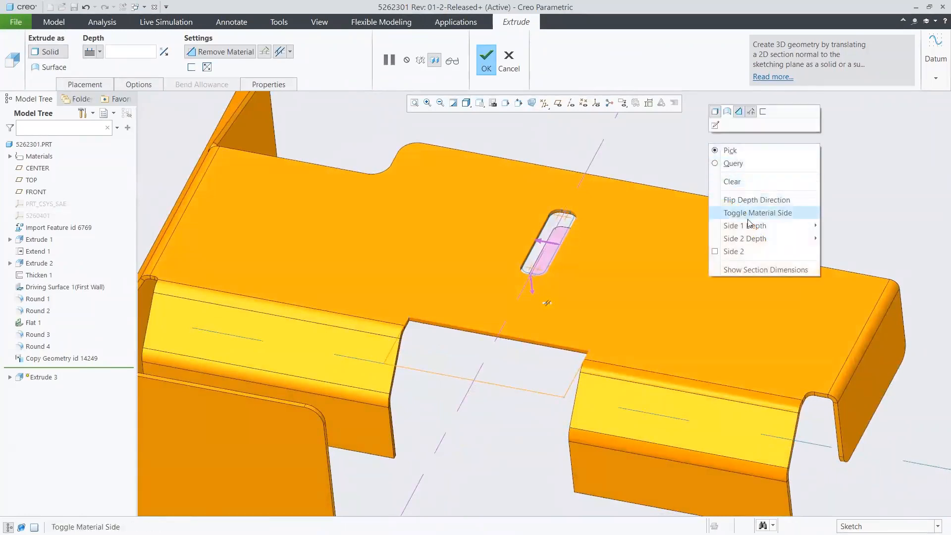
mouse_move(753, 228)
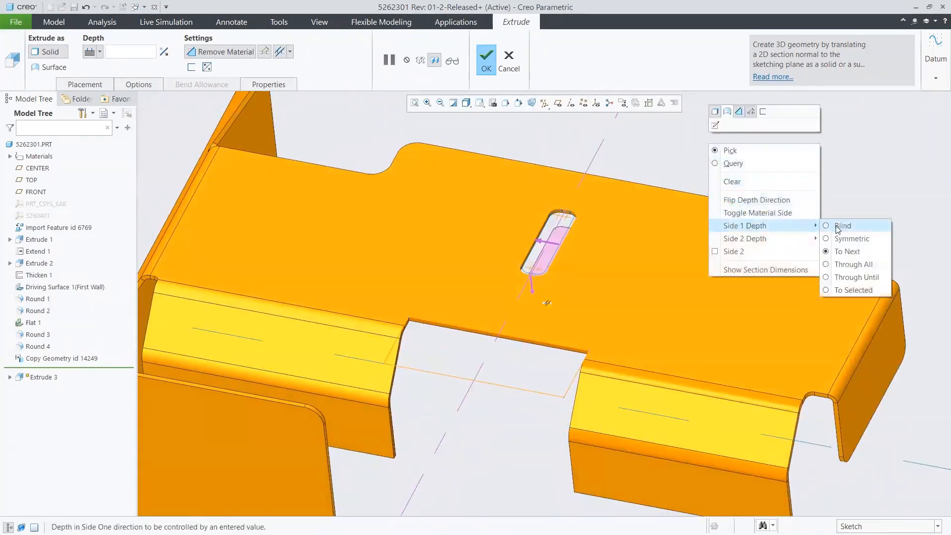
left_click(852, 267)
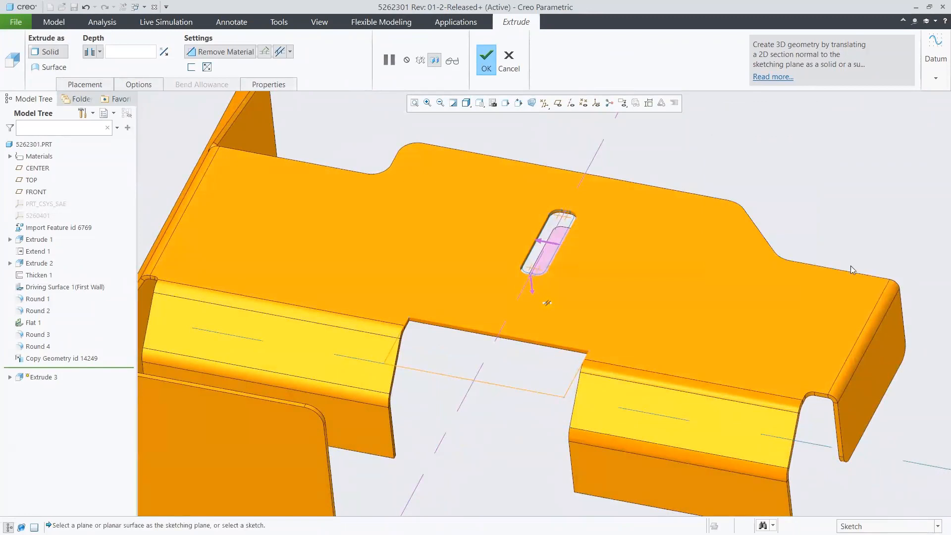
left_click(488, 60)
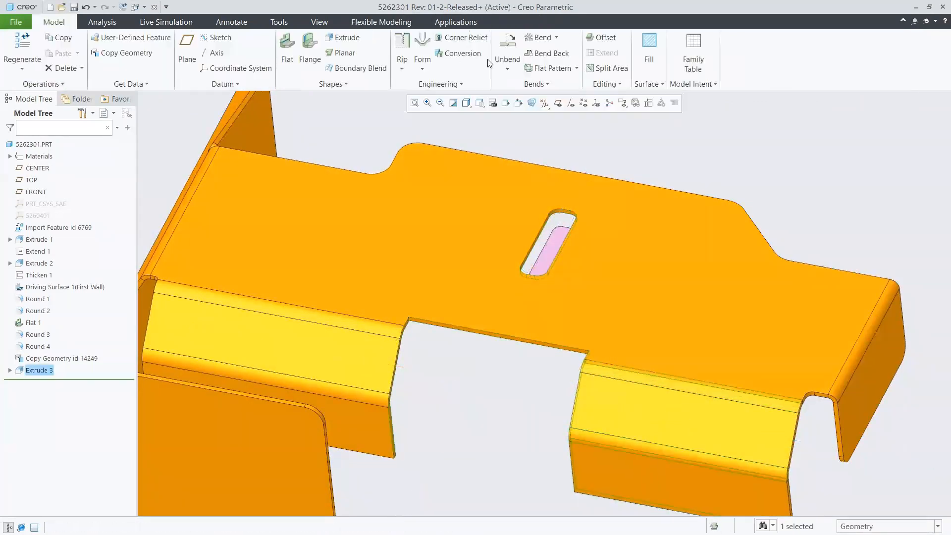
left_click(487, 143)
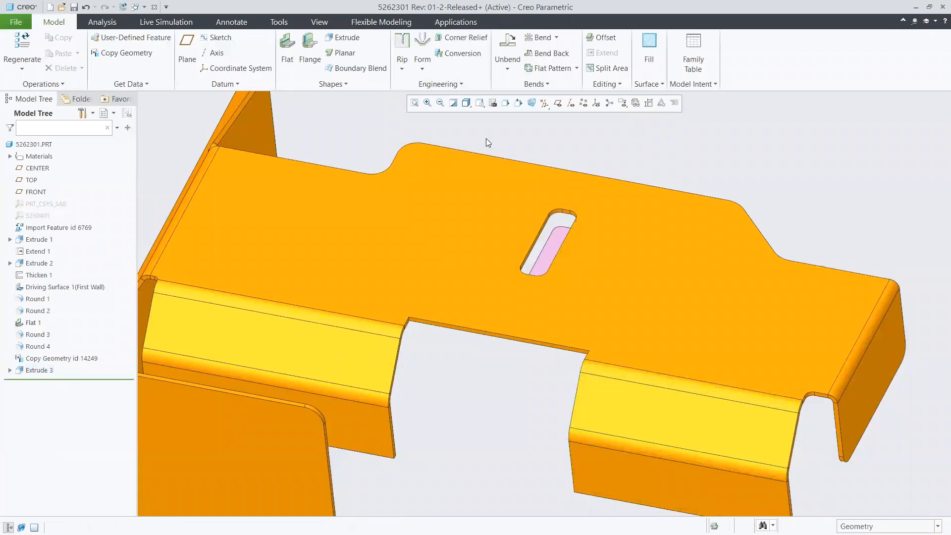
Step: Start a Sketched Form on the cover's flat top face and add a vertical centerline through the midpoint of the notch's inner edge
left_click(425, 71)
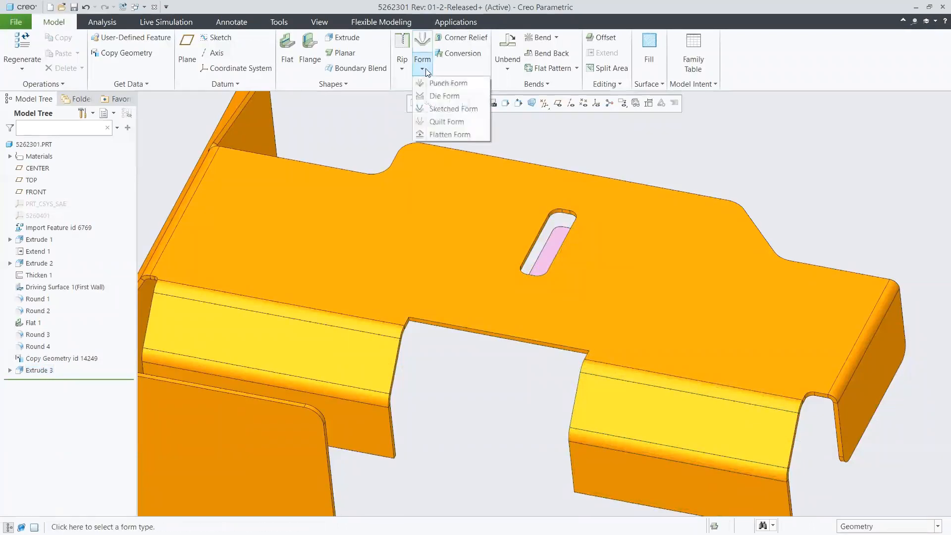
left_click(442, 110)
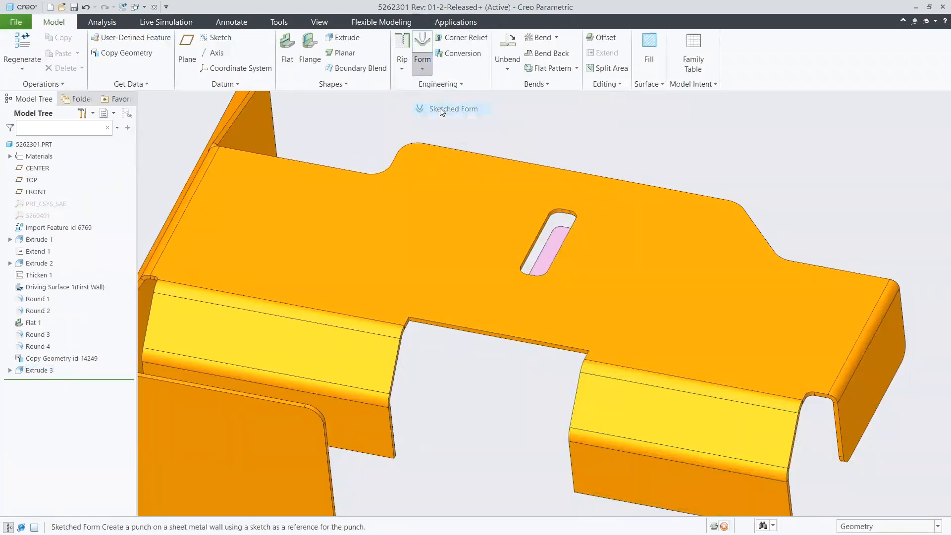
left_click(484, 206)
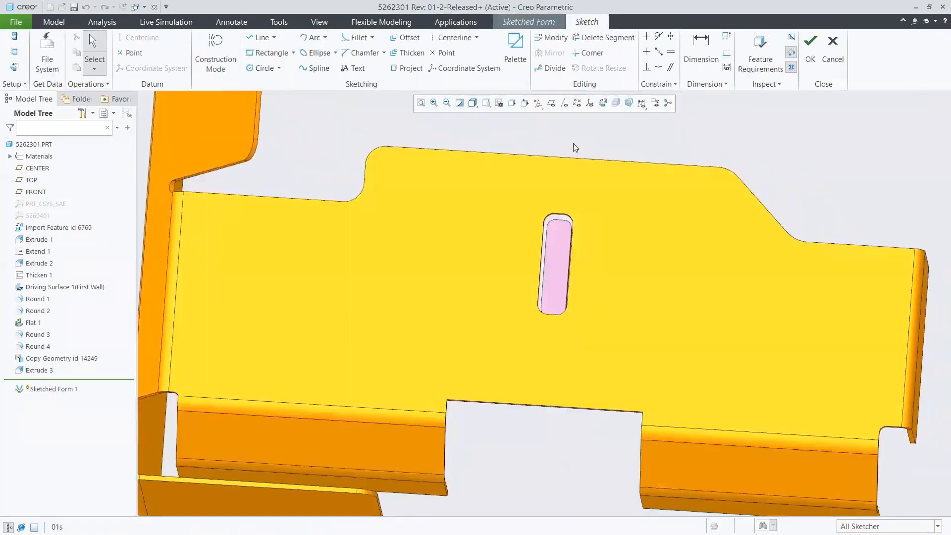
right_click(652, 211)
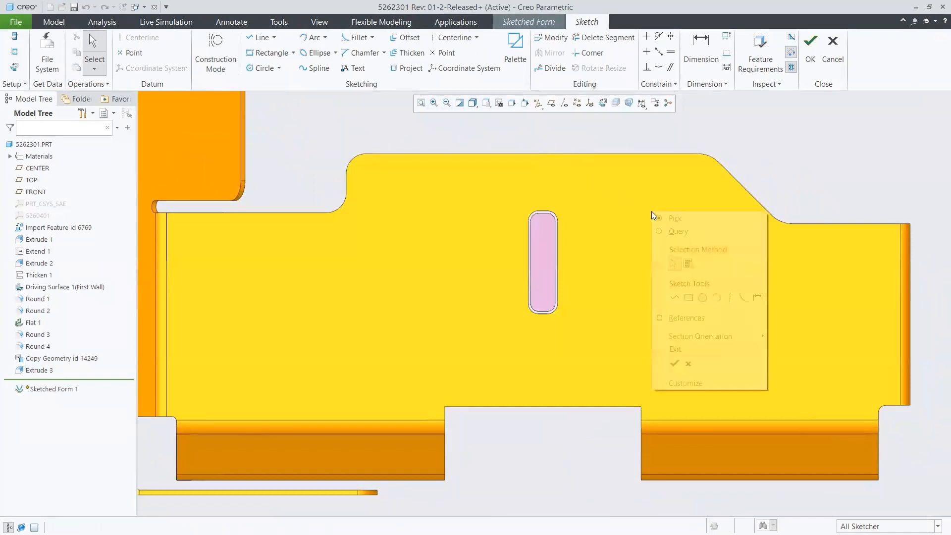
left_click(730, 297)
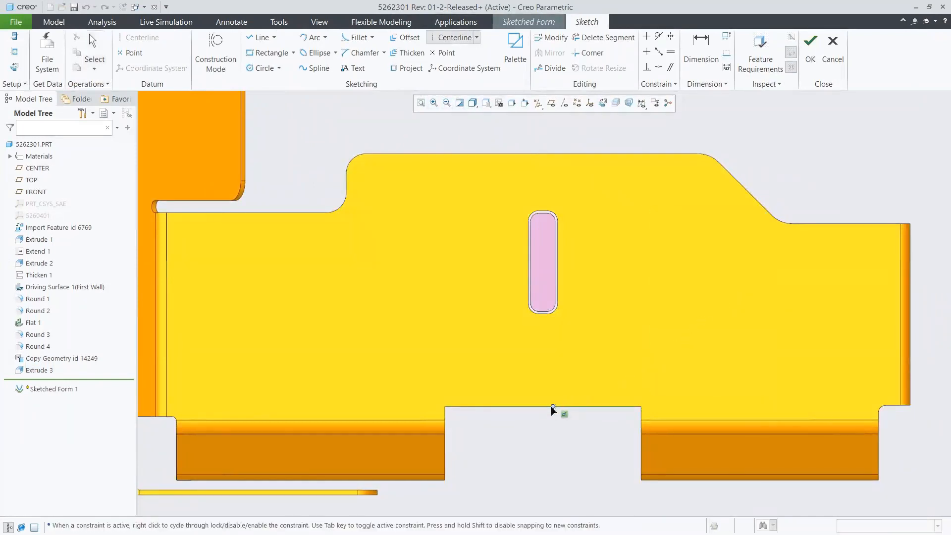
left_click(544, 407)
left_click(545, 384)
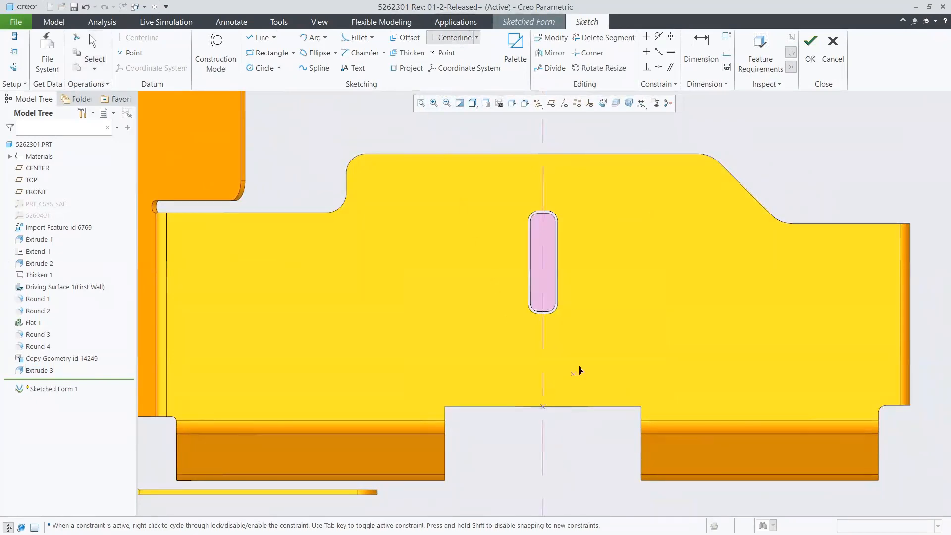
middle_click(624, 323)
left_click(629, 314)
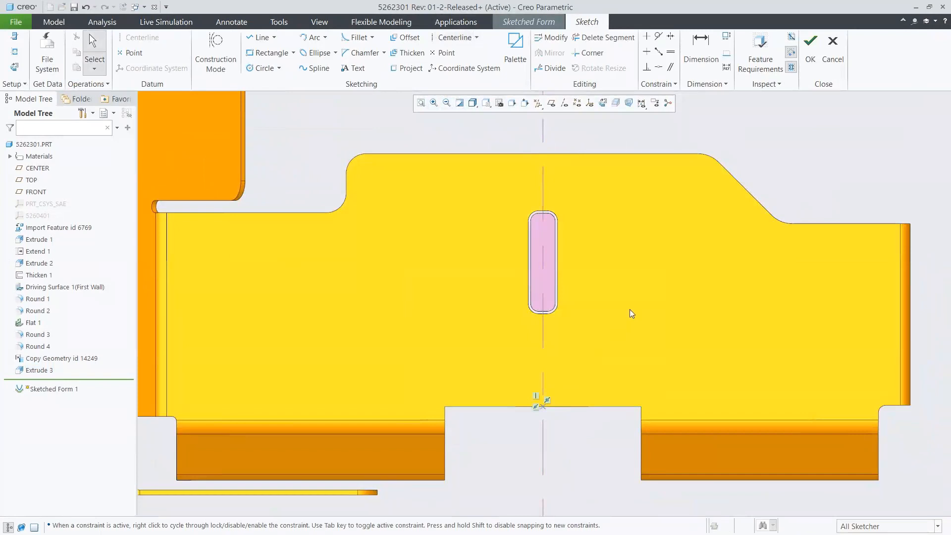
Step: Add the outer surface of the cover's lower flange beside the notch as a reference for the form sketch
right_click(639, 268)
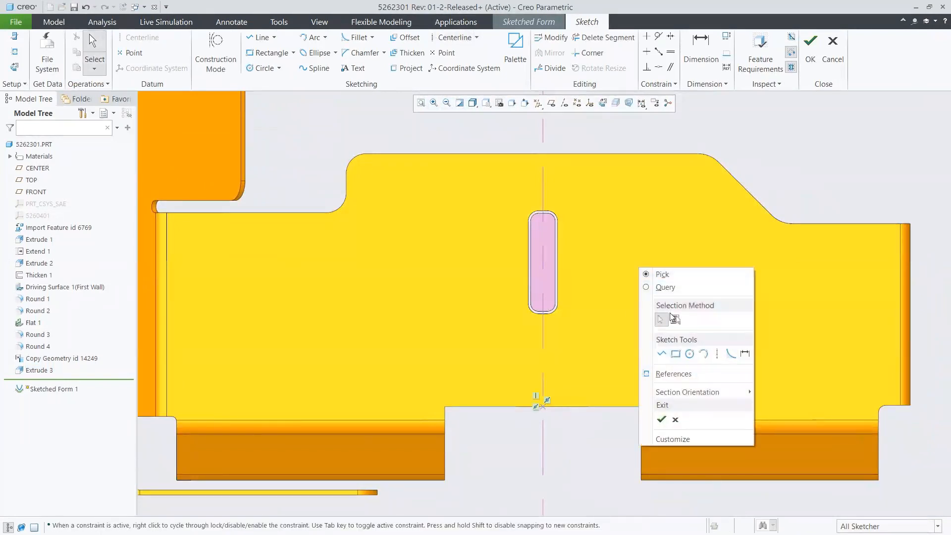
left_click(675, 373)
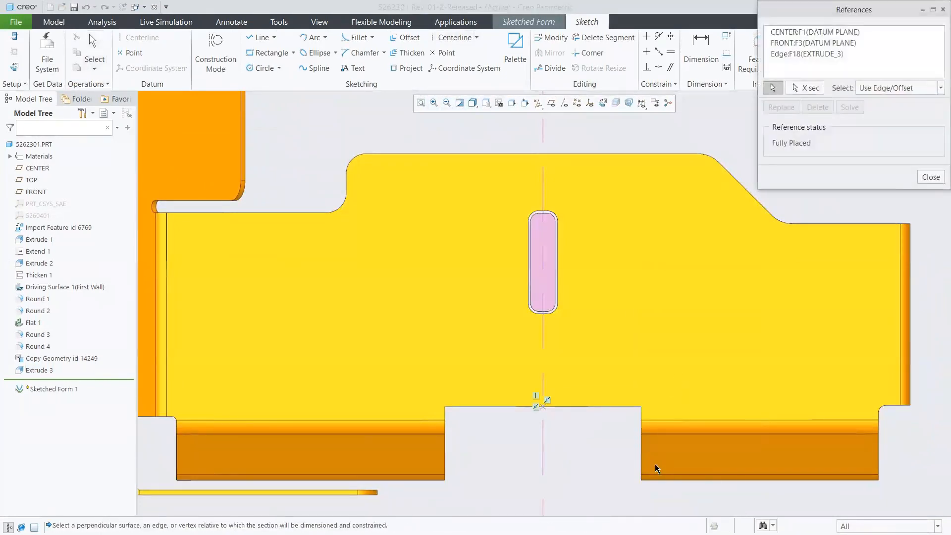
left_click(659, 480)
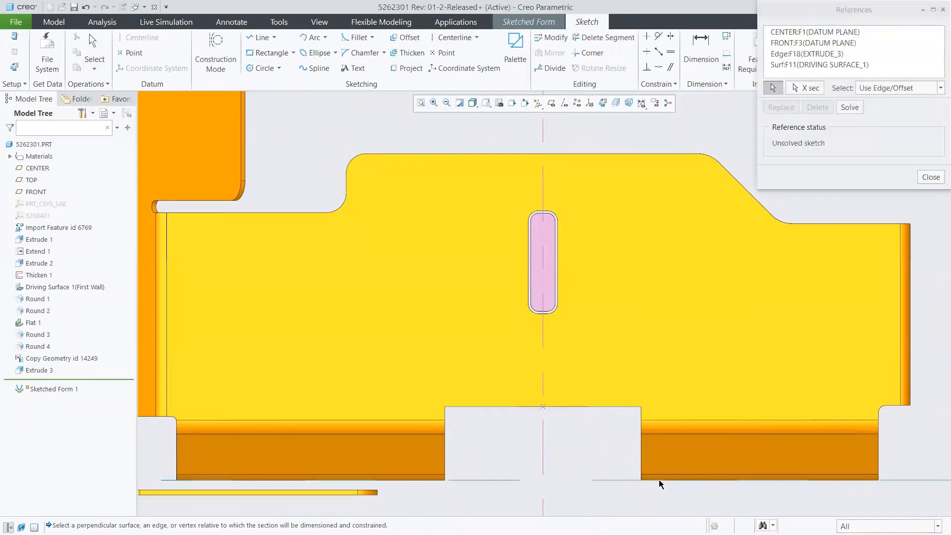
left_click(931, 177)
Step: Sketch a rectangle about 19 wide and 72 high around the slot, symmetric about the centerline, from the lower flange reference past the upper edge
right_click(698, 236)
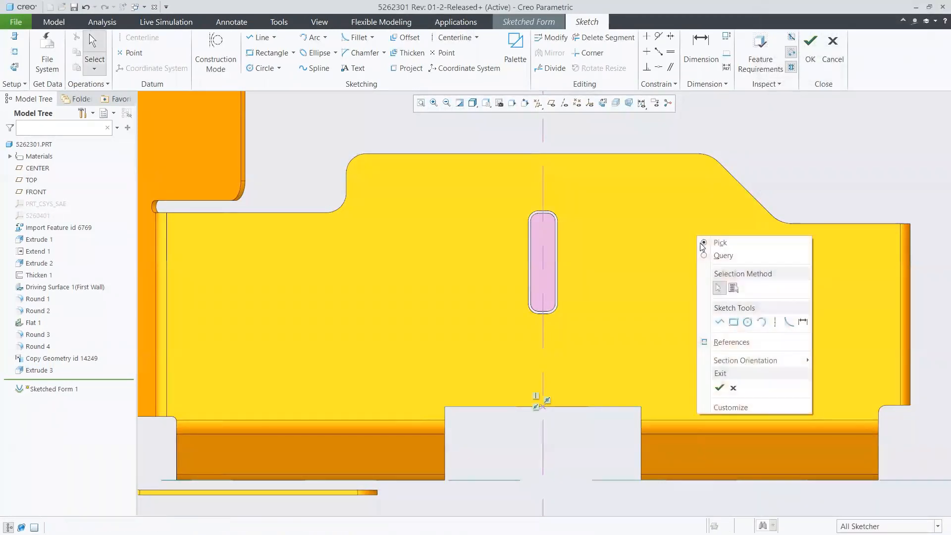
left_click(733, 322)
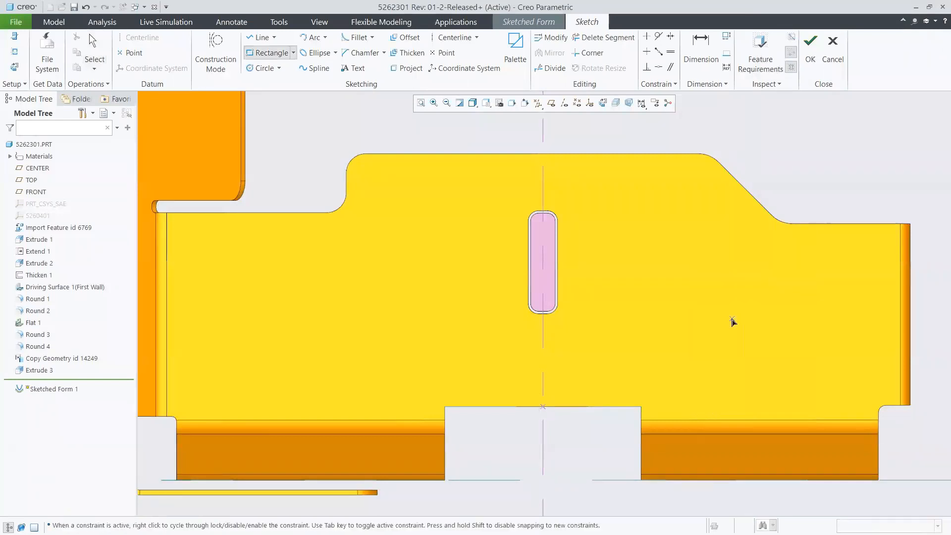
left_click(496, 479)
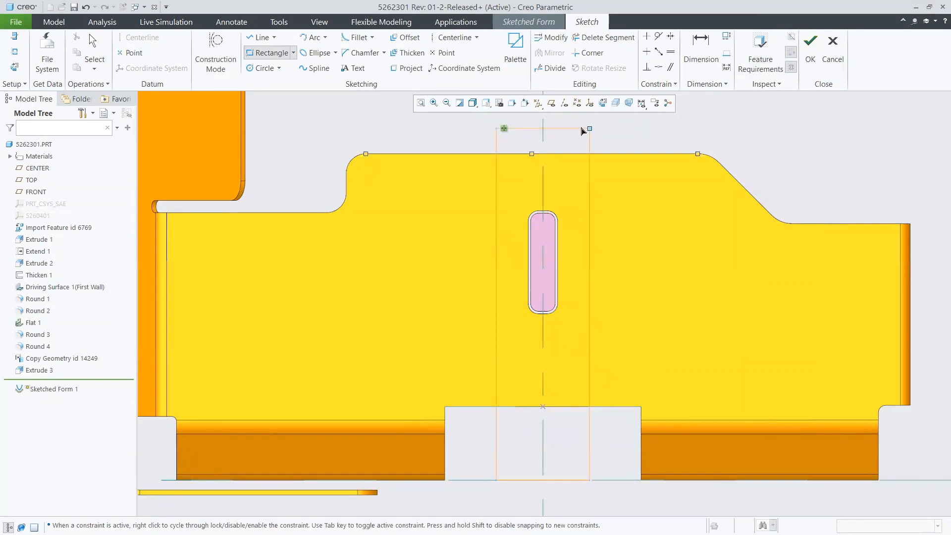
left_click(603, 134)
middle_click(619, 138)
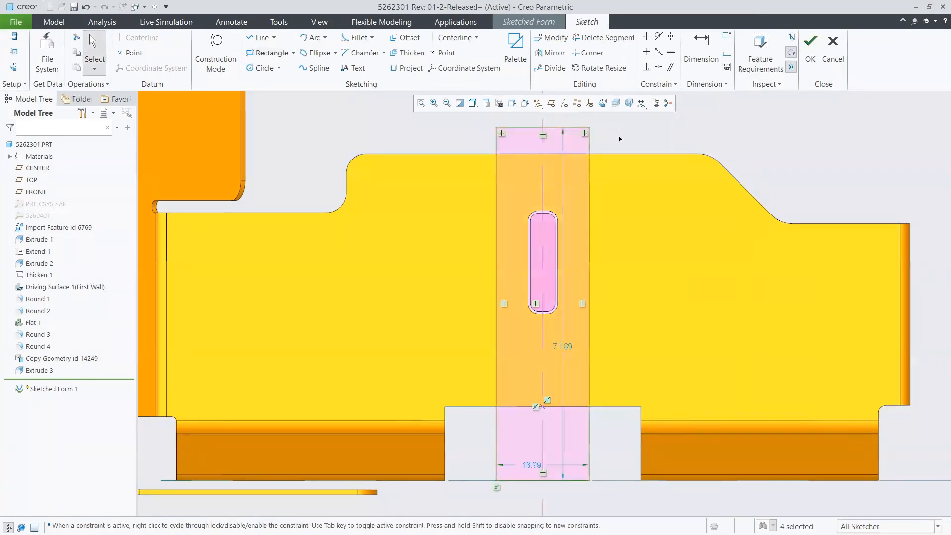
Step: Set the form rectangle's width to 28 and its height to 80
double_click(532, 466)
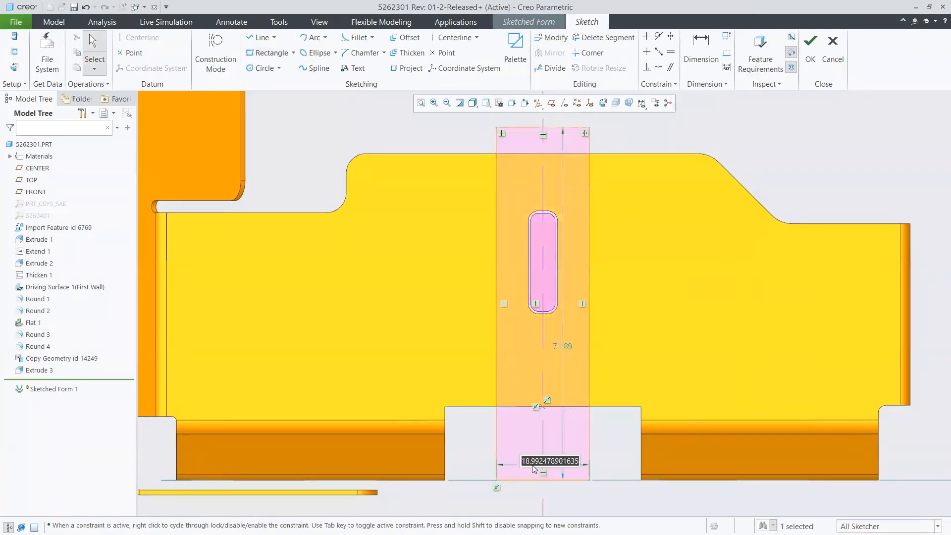
type("28")
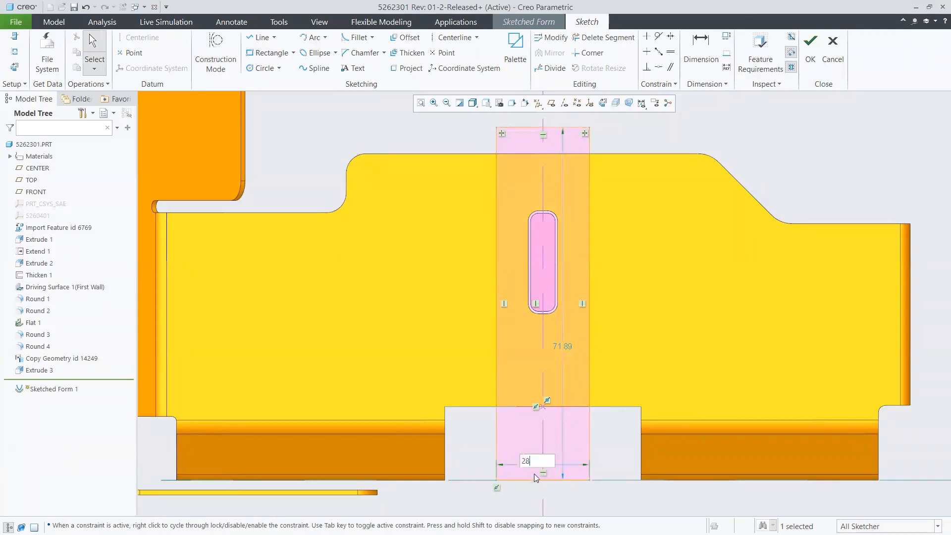
key("Return")
double_click(591, 347)
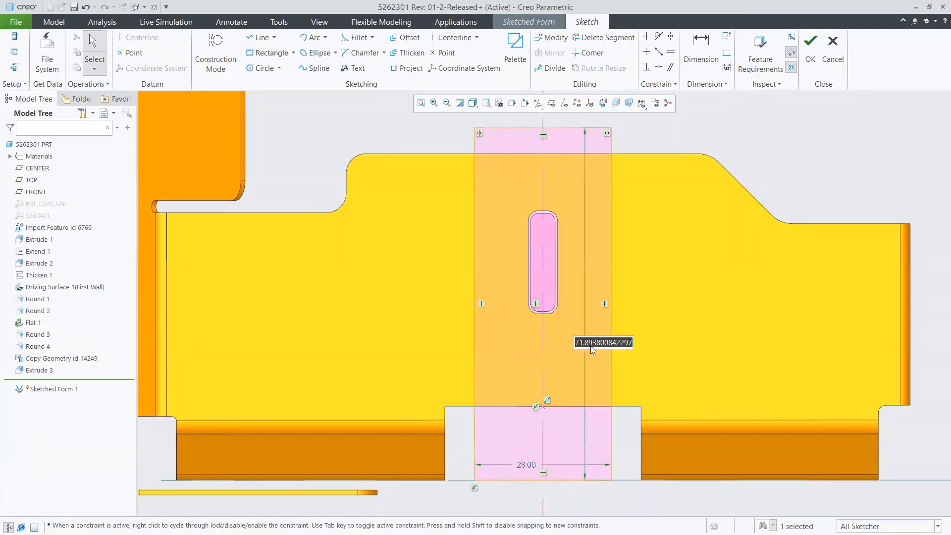
type("80")
key("Return")
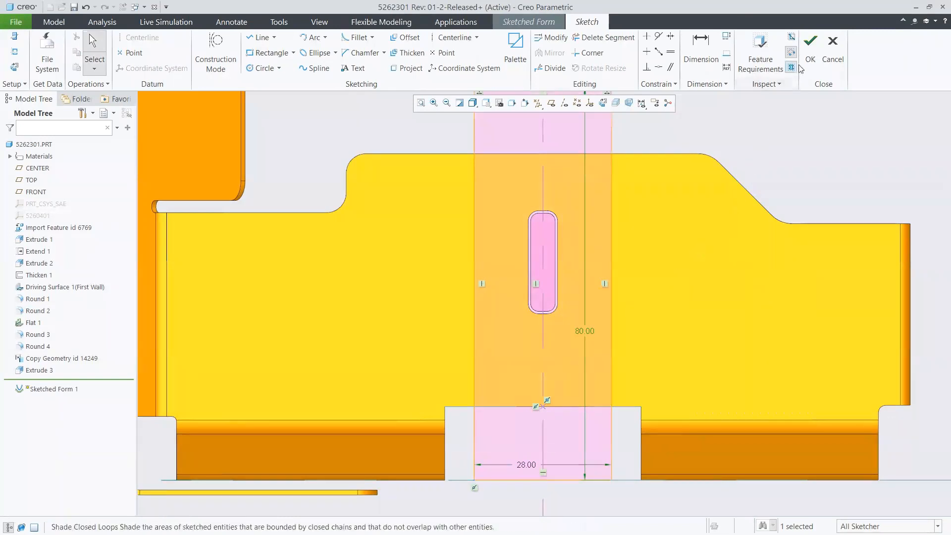
Step: Finish the form sketch and set the sketched form's depth to 5.50
left_click(809, 52)
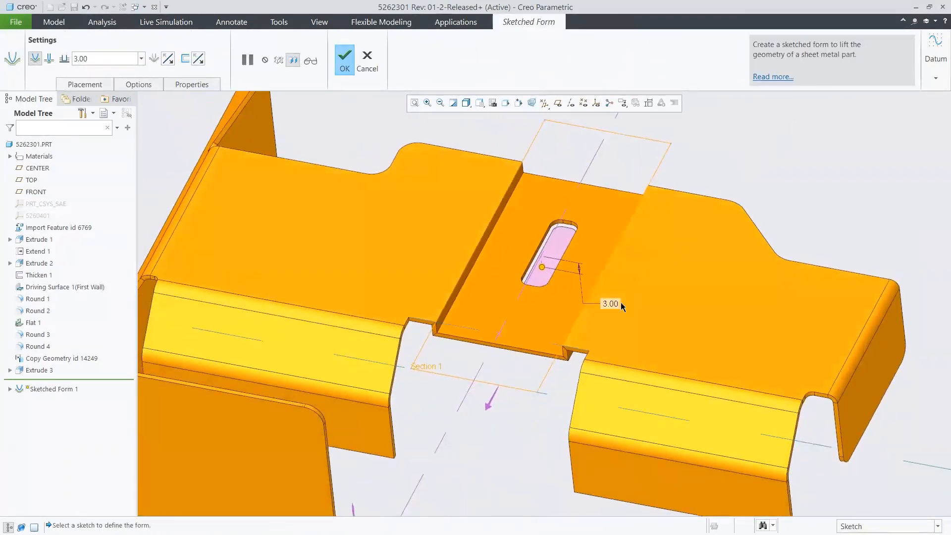
double_click(614, 304)
key("Return")
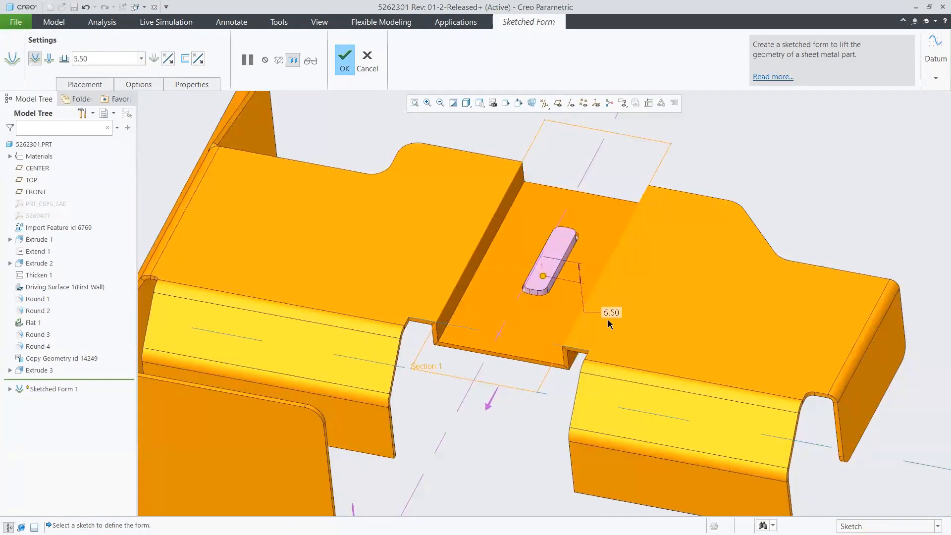
Step: Add a 30.0 degree taper to the side walls of the sketched form
left_click(129, 86)
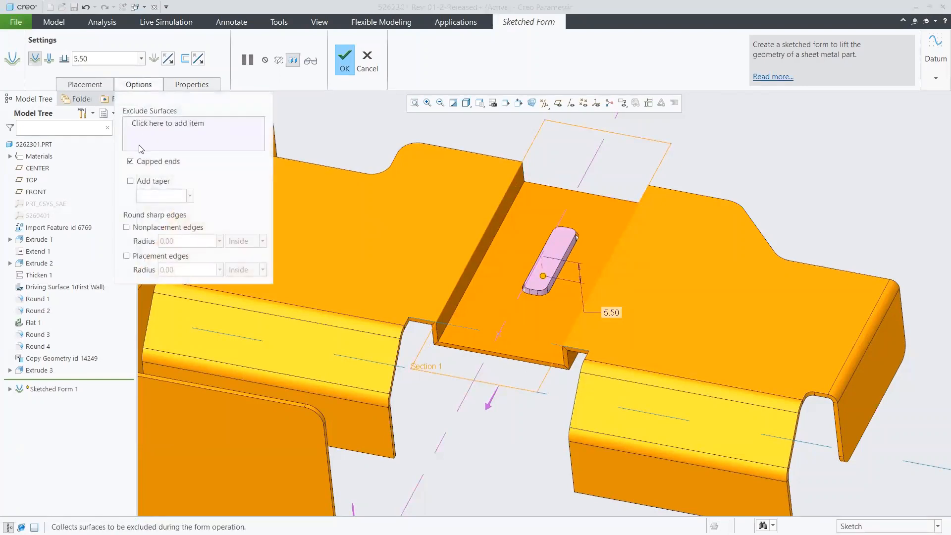
left_click(142, 182)
double_click(148, 195)
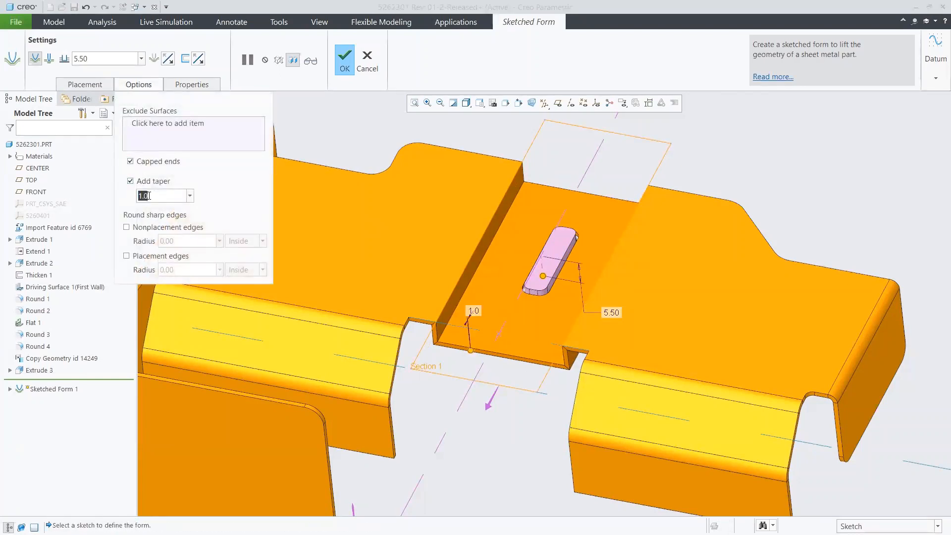
key("BackSpace")
type("30")
key("Return")
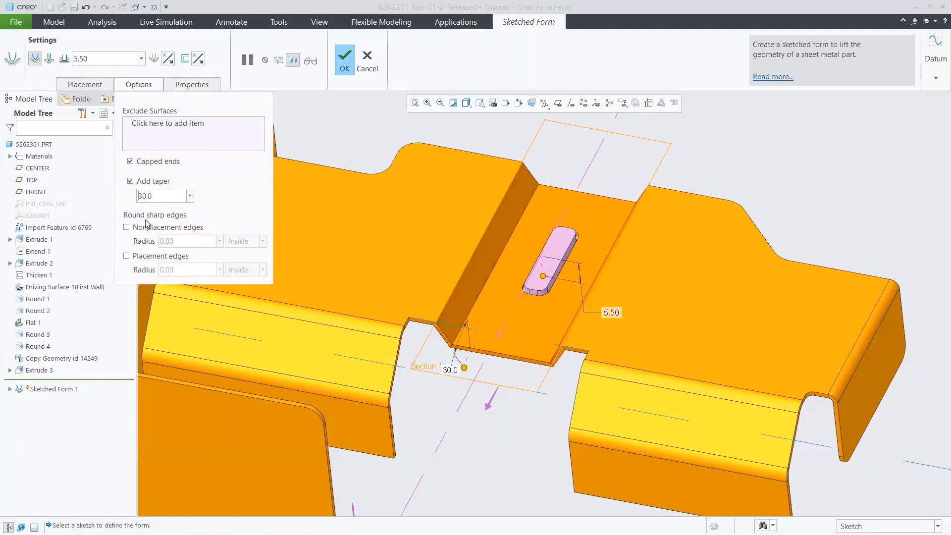
Step: Round the form's nonplacement edges with an inside radius of 2.00
left_click(146, 227)
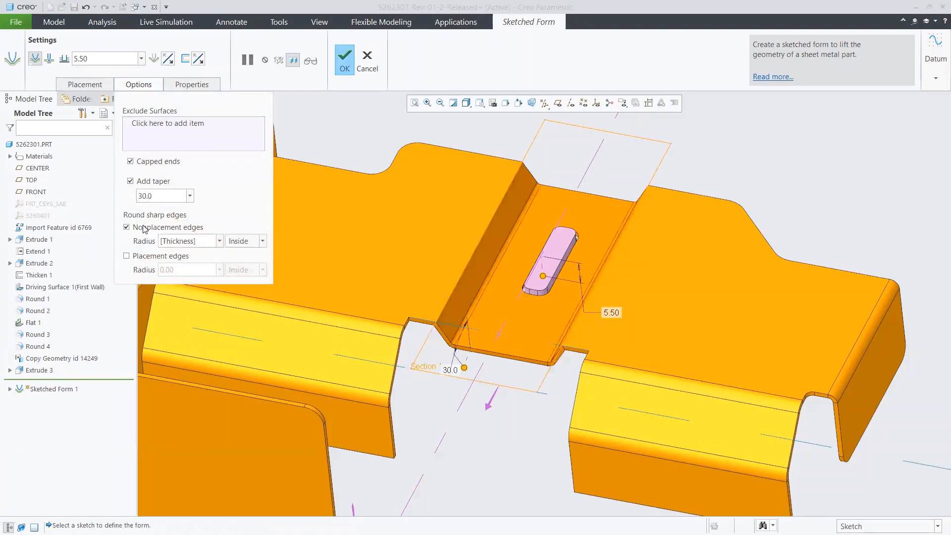
left_click(200, 243)
key("BackSpace")
type("2")
key("Return")
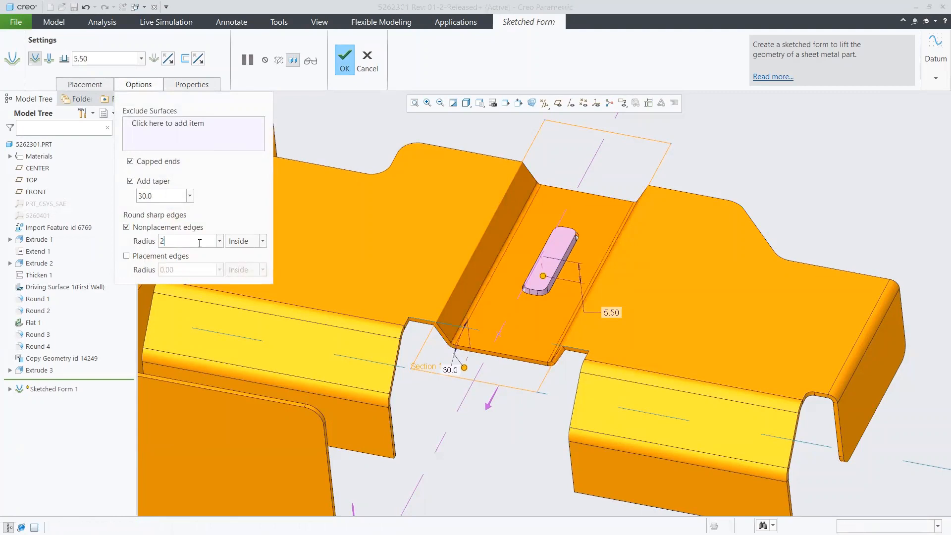
Step: Round the form's placement edges with an inside radius of 2.00 and complete the sketched form
left_click(154, 257)
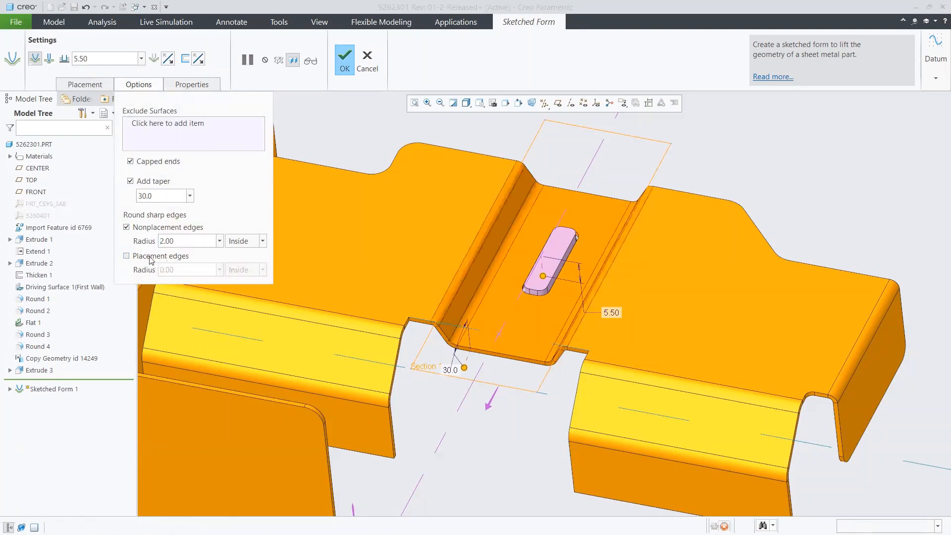
left_click(200, 269)
key("BackSpace")
type("2")
key("Return")
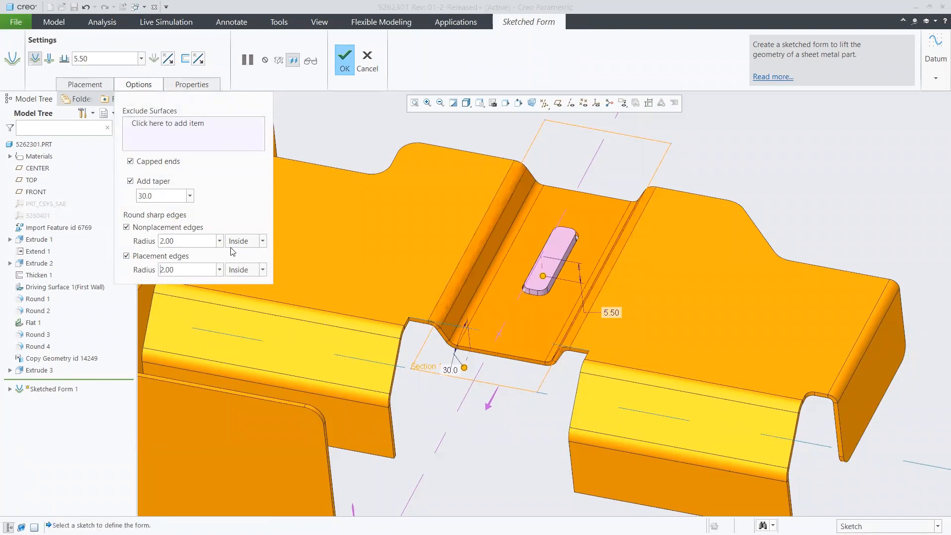
left_click(341, 59)
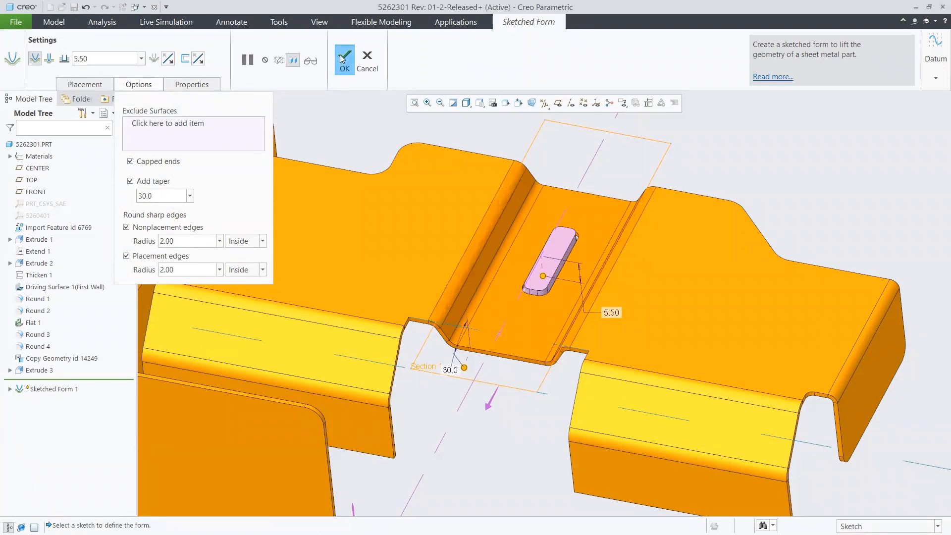
left_click(357, 135)
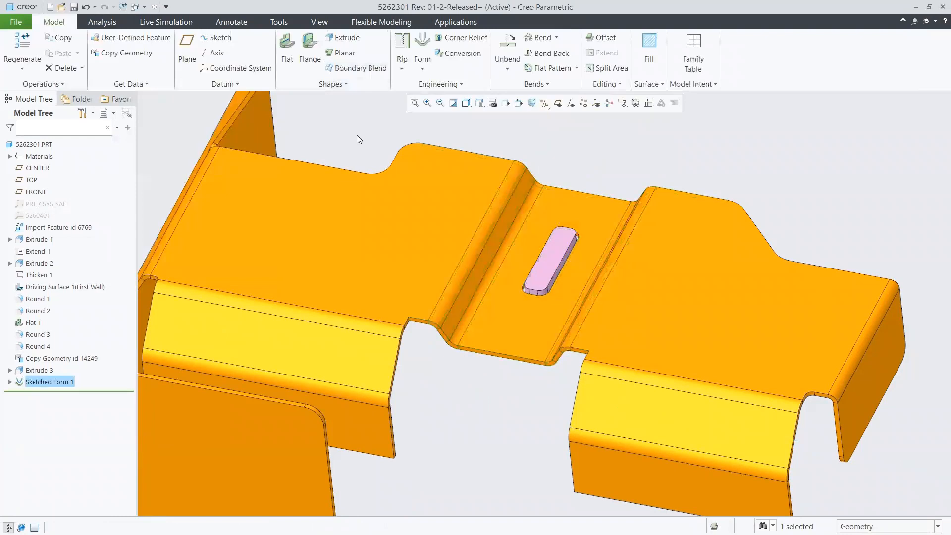
Step: Hide the cover's Copy Geometry feature, close the part and show the 0113324_POWER assembly in its default orientation
key("0")
key("0")
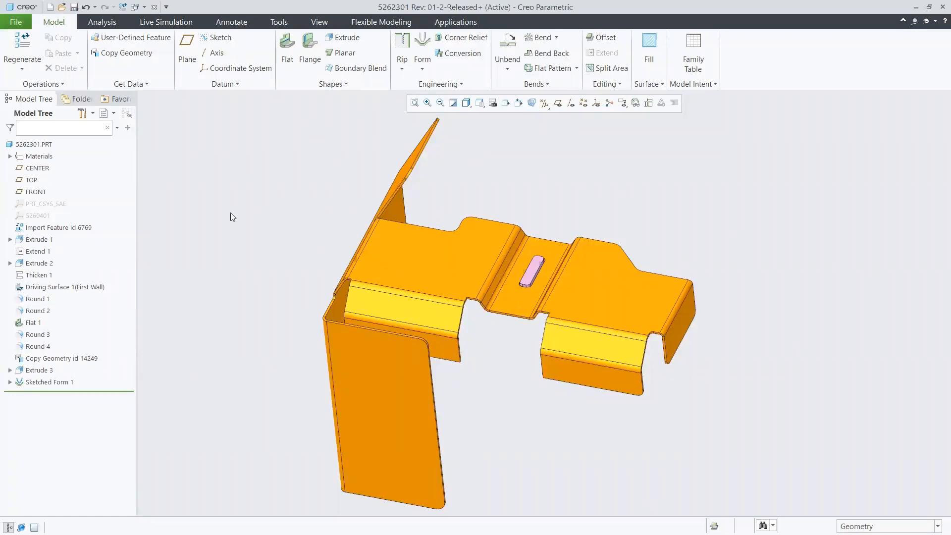
left_click(76, 359)
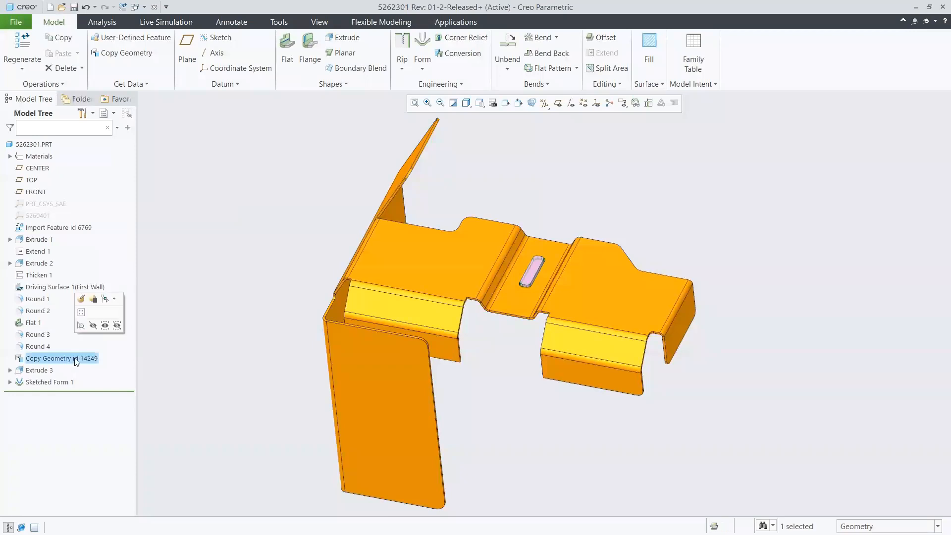
left_click(92, 326)
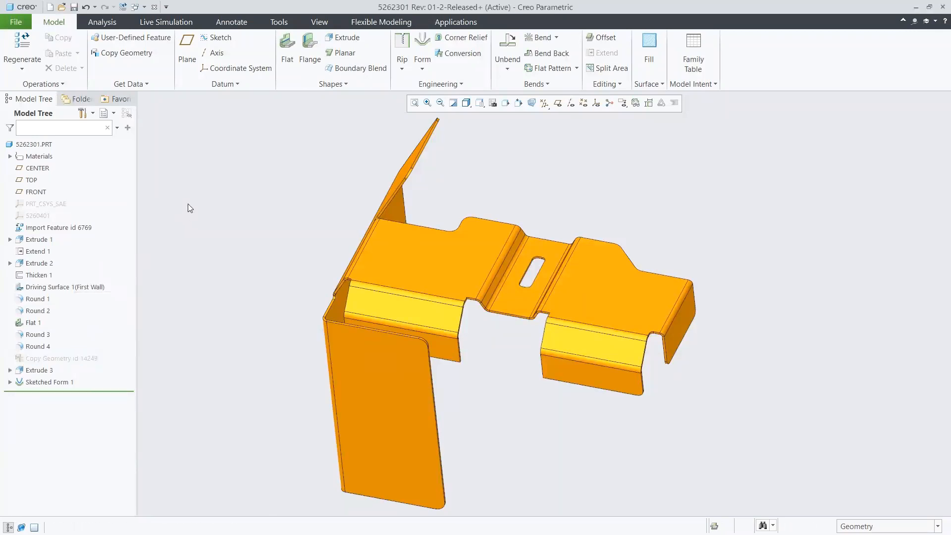
left_click(155, 7)
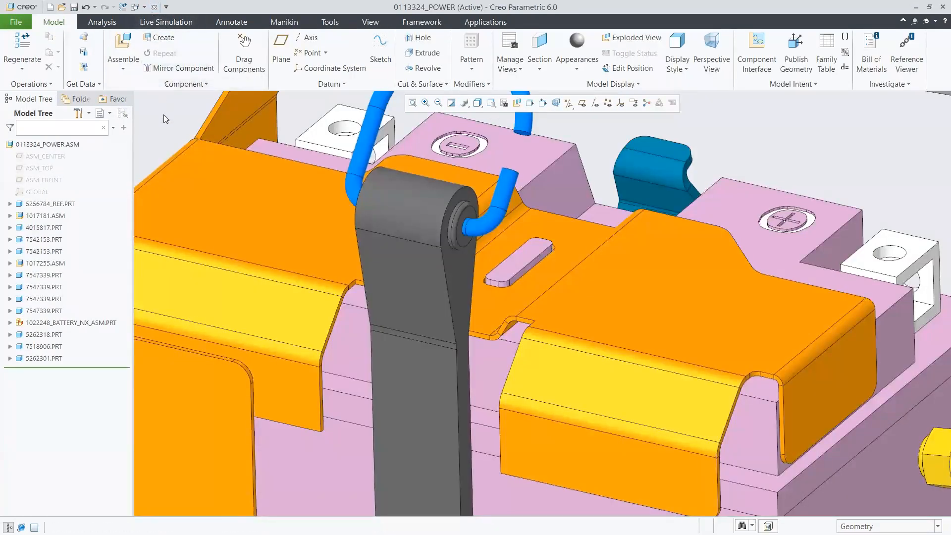
key("ctrl+d")
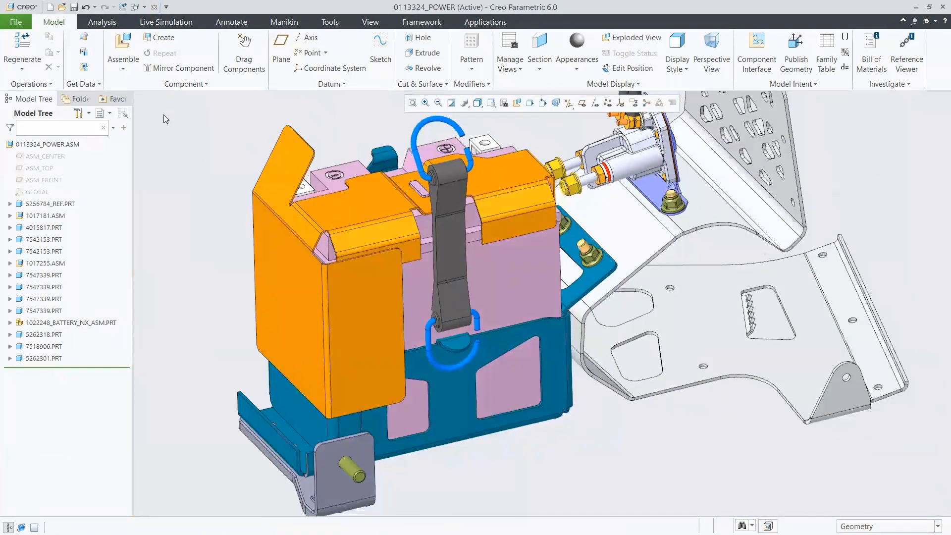
Step: Activate the bracket part 5262318.PRT beneath the battery tray for editing within the assembly
key("0")
key("4")
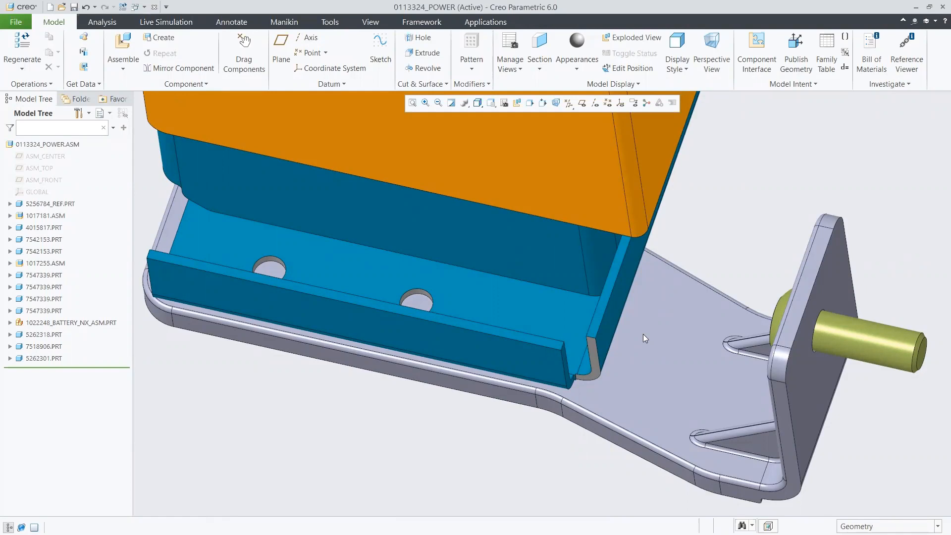
left_click(643, 334)
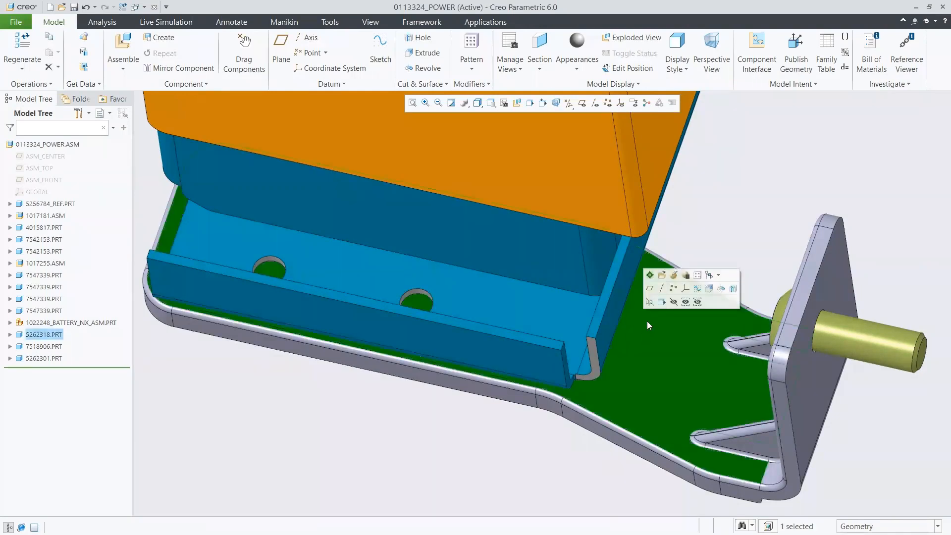
left_click(650, 276)
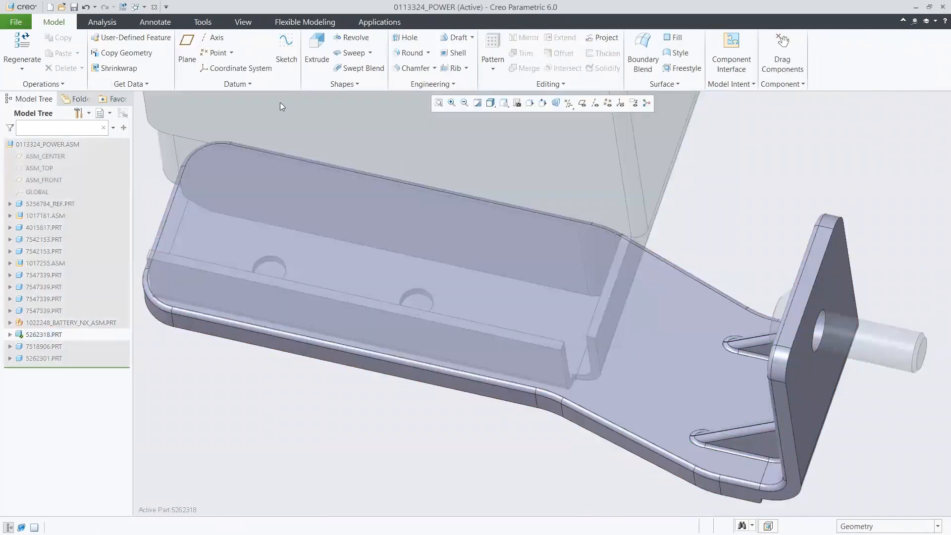
Step: Start a Copy Geometry feature in the bracket and select the cylindrical surfaces of the tray's two mounting holes
left_click(129, 53)
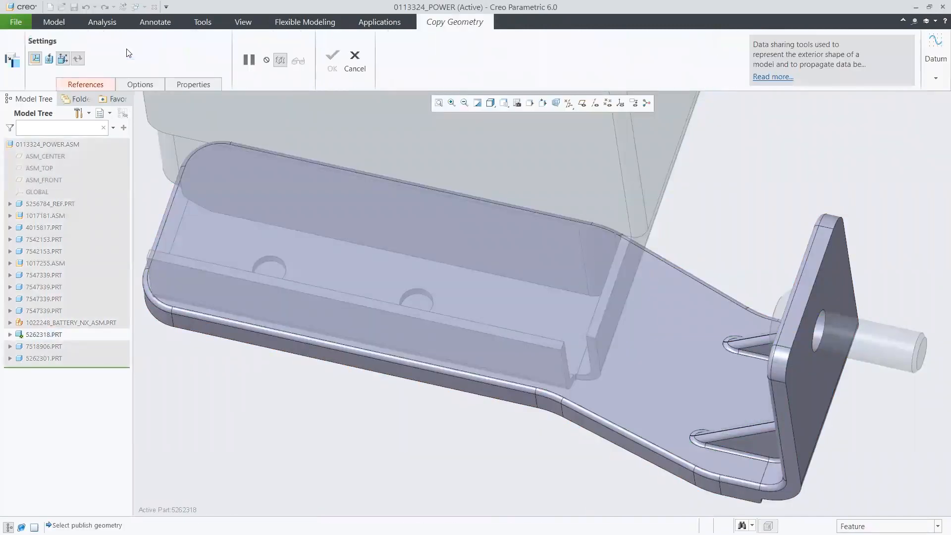
left_click(75, 84)
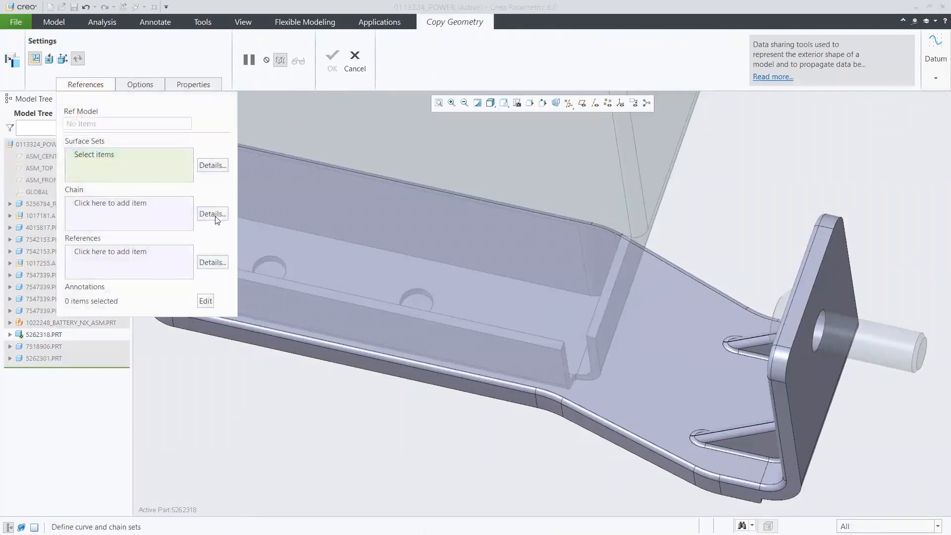
left_click(264, 264)
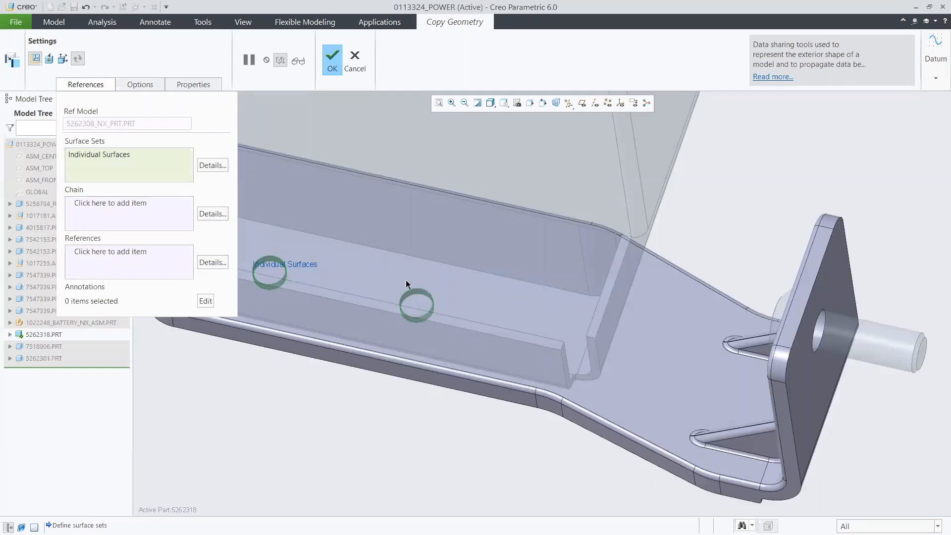
Step: Set the copied hole surfaces to Manual Update with Provide Notification and complete the Copy Geometry feature
left_click(144, 87)
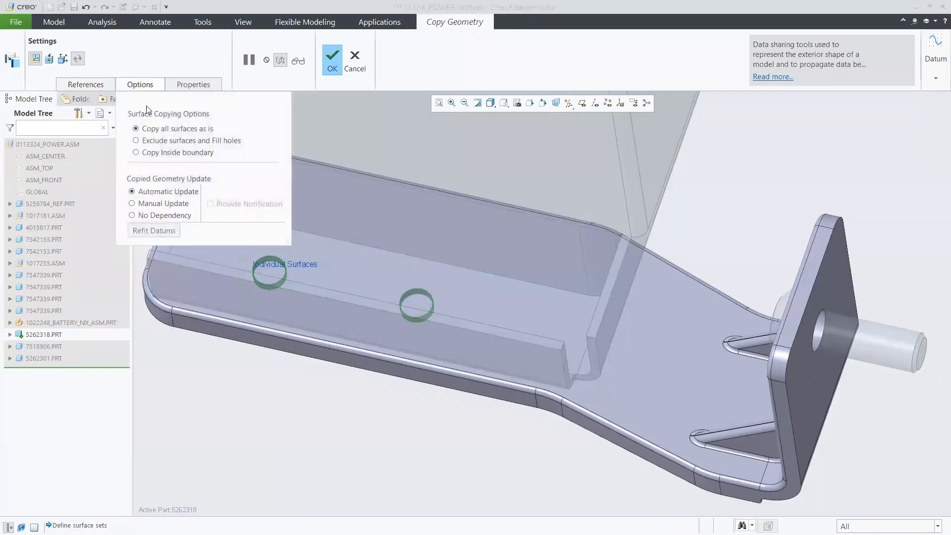
left_click(147, 203)
left_click(210, 204)
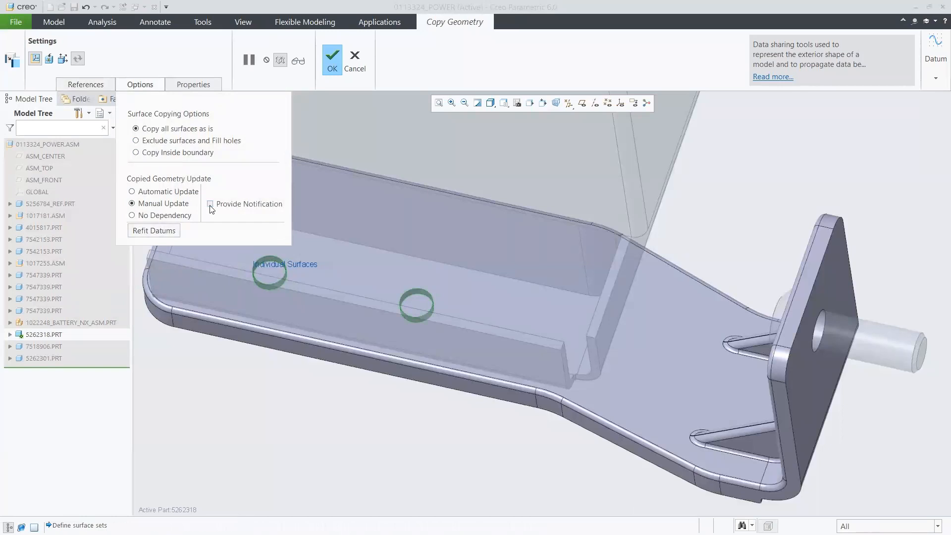
left_click(333, 59)
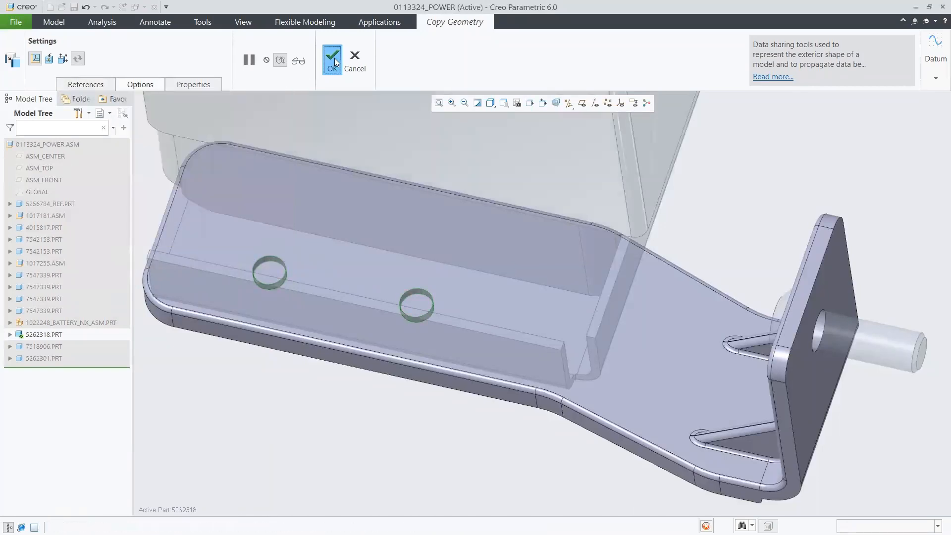
left_click(714, 184)
Step: Hide the battery component 1022248_BATTERY_NX_ASM.PRT to expose the bracket's base plate
middle_click_drag(714, 183, 714, 183)
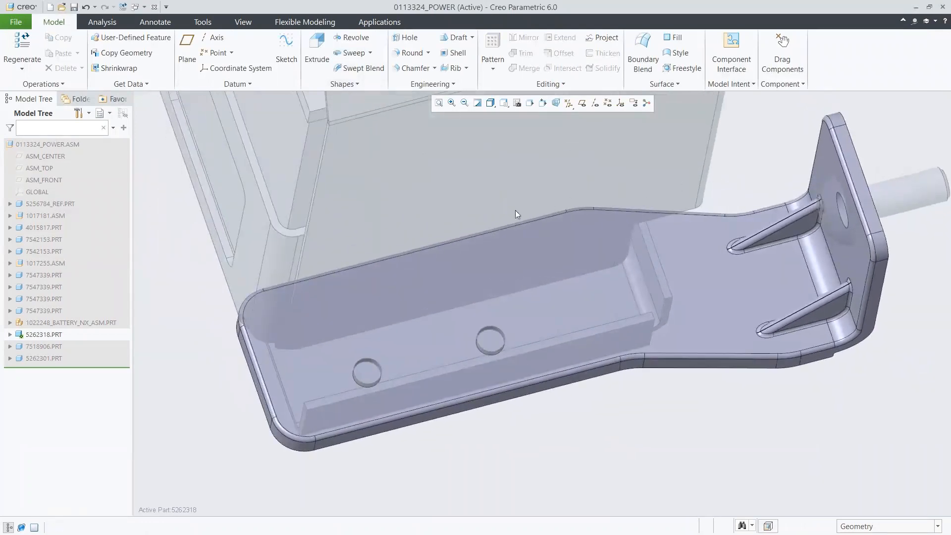
left_click(102, 321)
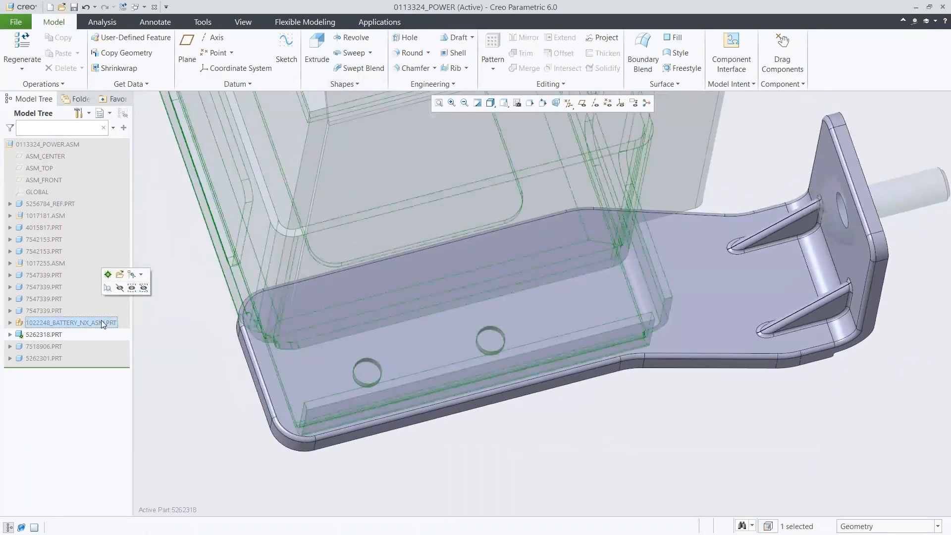
left_click(120, 288)
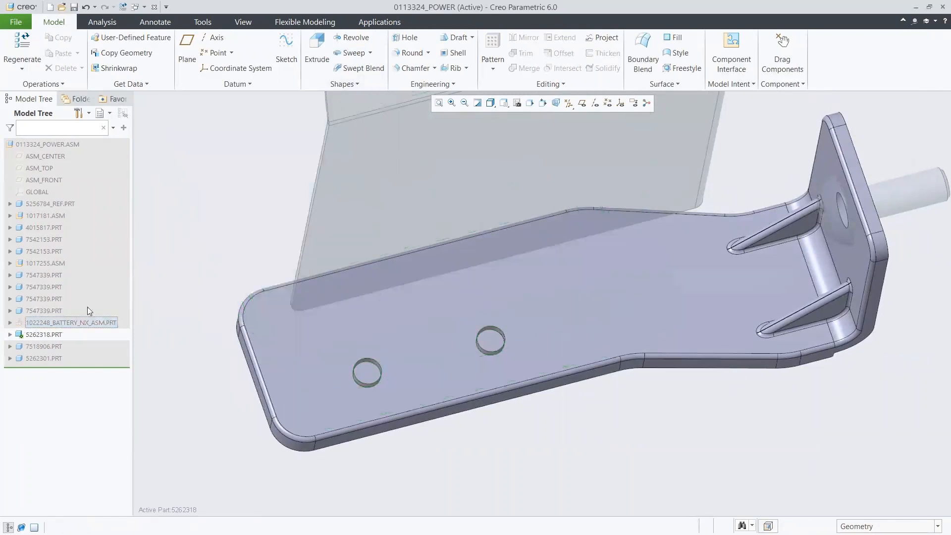
Step: Reorder the bracket's new Copy Geometry feature so that it comes directly before Sketch 1
left_click(9, 335)
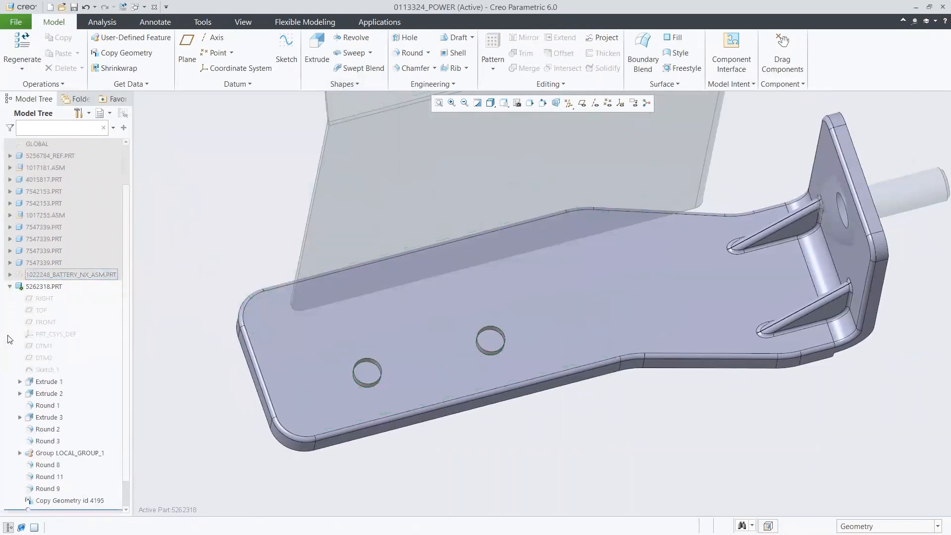
left_click(62, 501)
left_click_drag(62, 500, 48, 370)
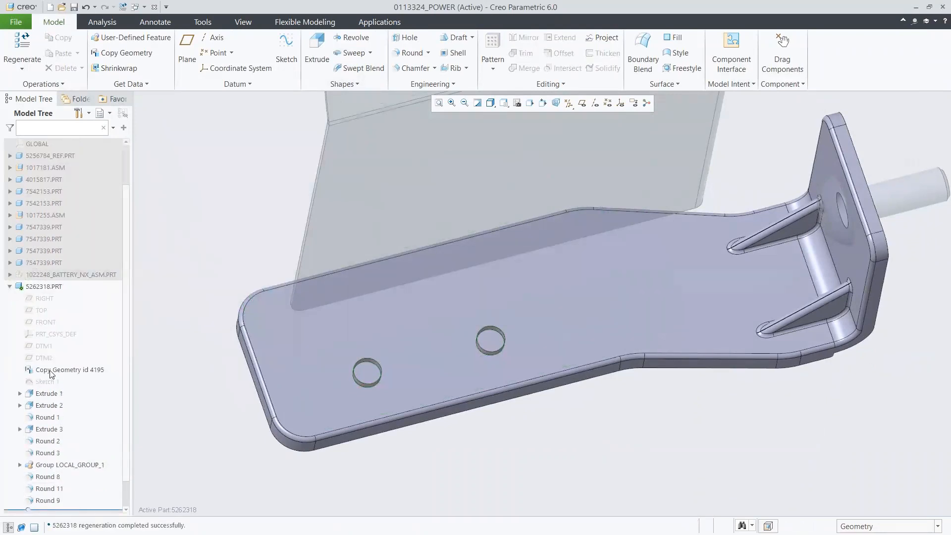
Step: Edit the bracket's Sketch 1 and project the edges of both copied holes into the base plate outline sketch
left_click(48, 382)
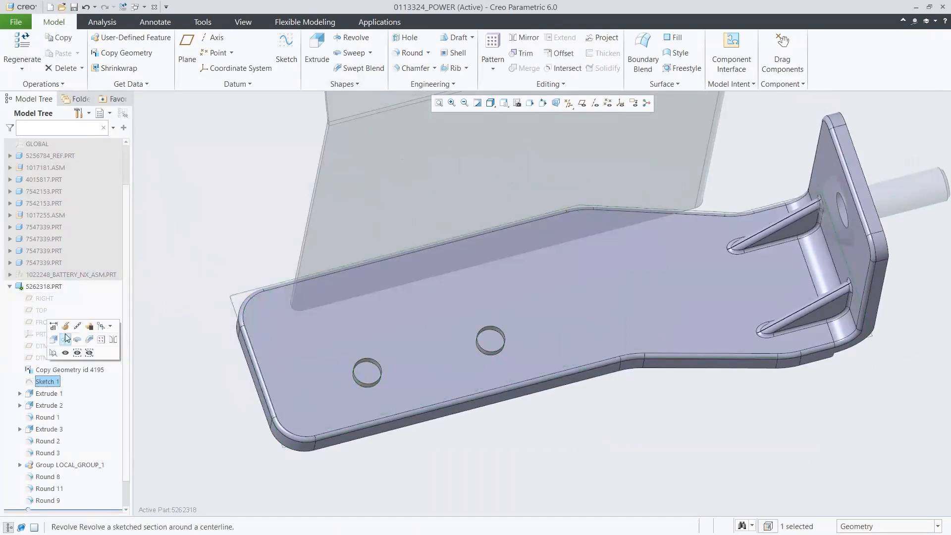
left_click(66, 339)
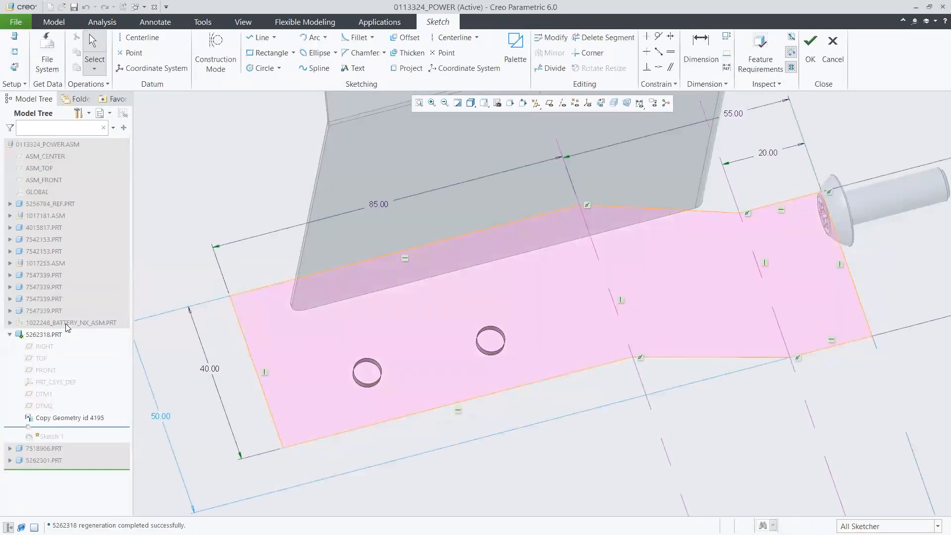
left_click(393, 74)
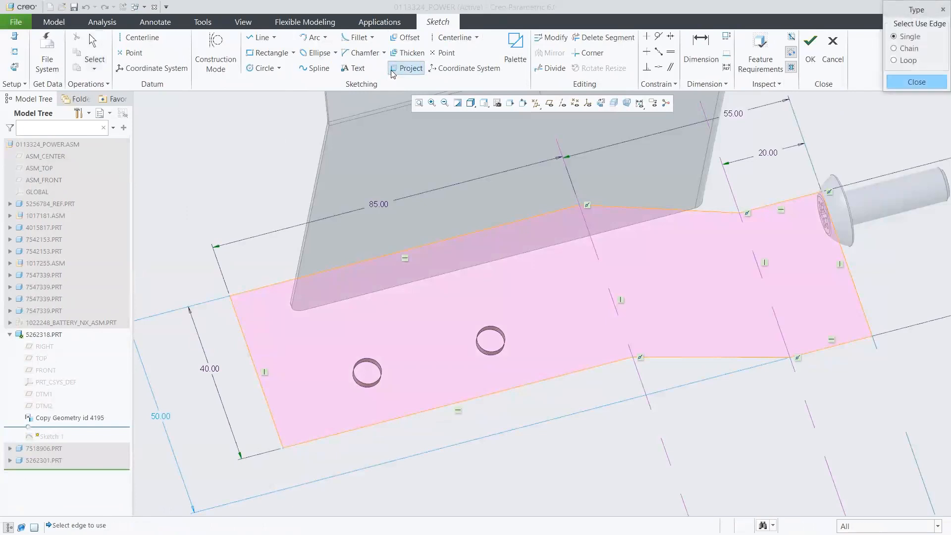
left_click(360, 366)
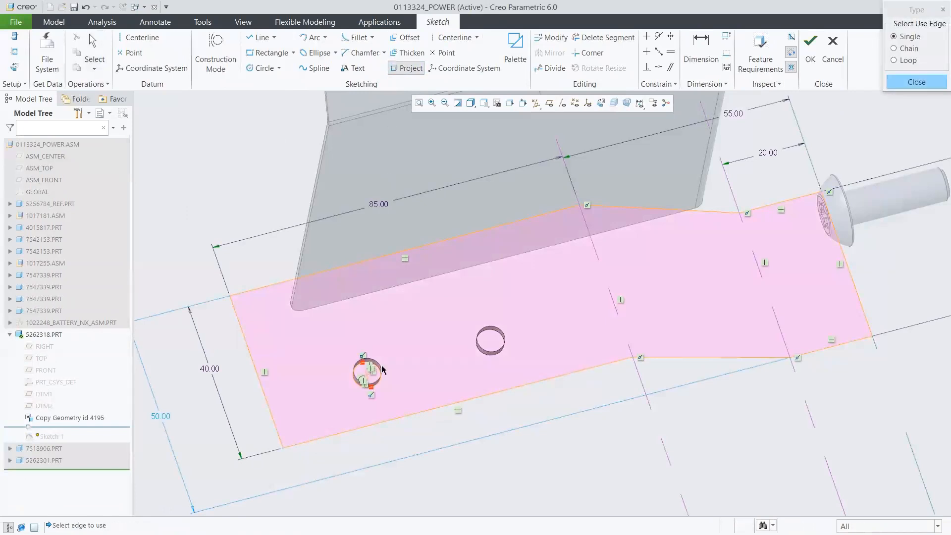
left_click(493, 340)
left_click(504, 336)
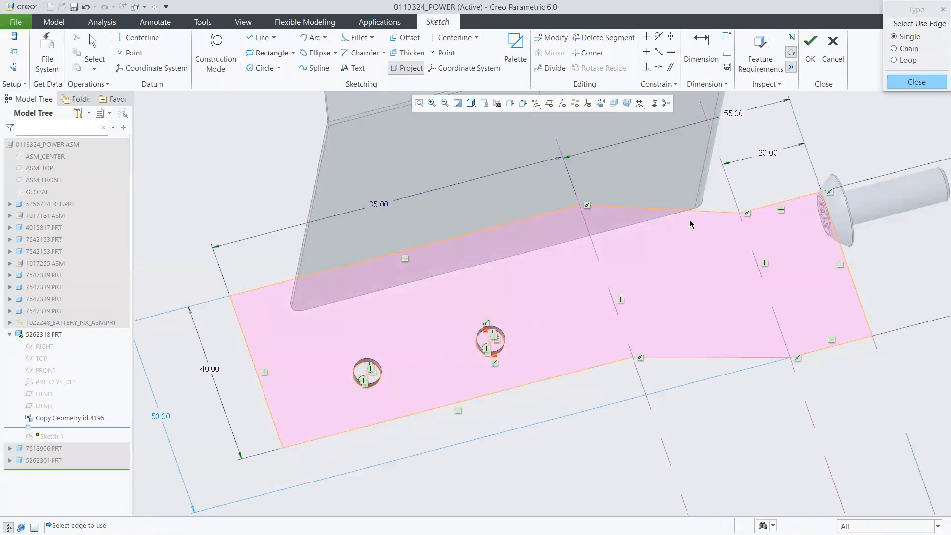
Step: Finish projecting the hole edges and hide the bracket's Copy Geometry feature while staying in the sketch
left_click(912, 82)
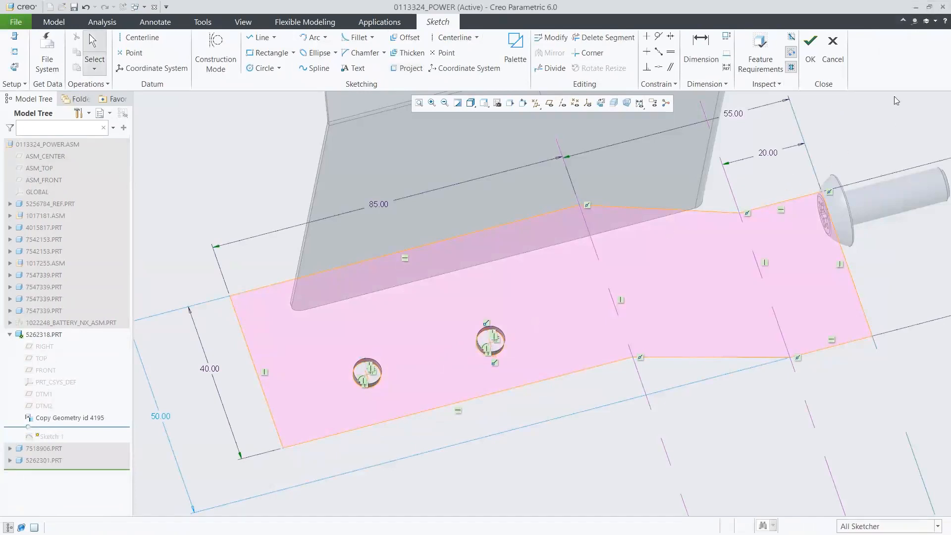
left_click(94, 418)
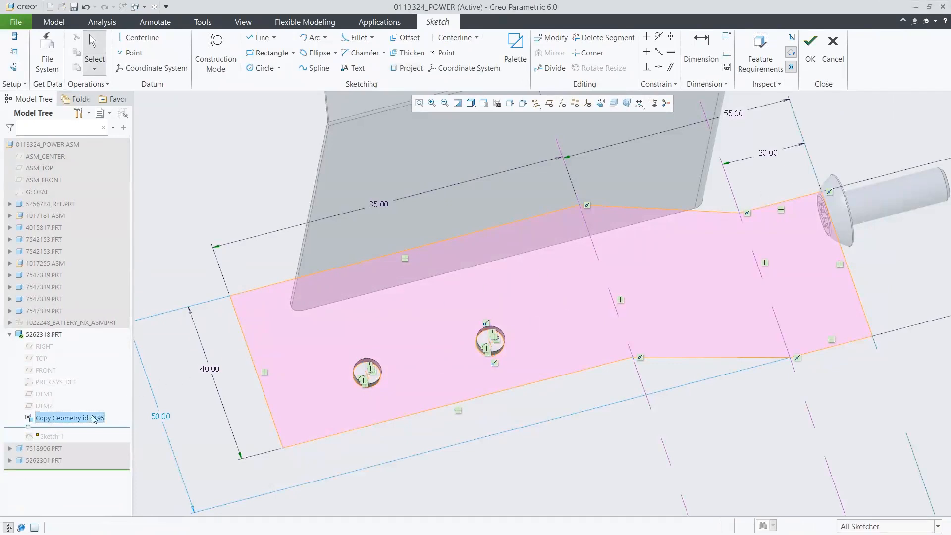
right_click(94, 419)
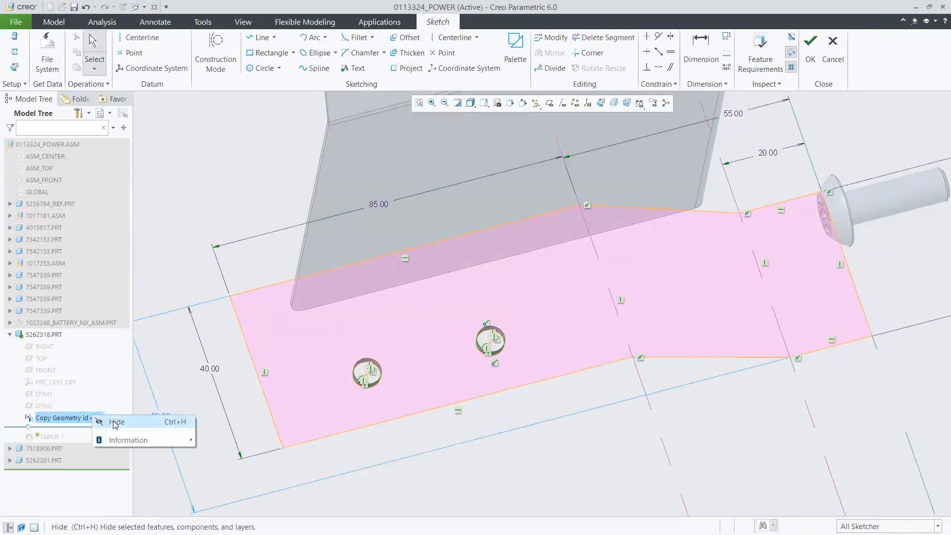
left_click(116, 422)
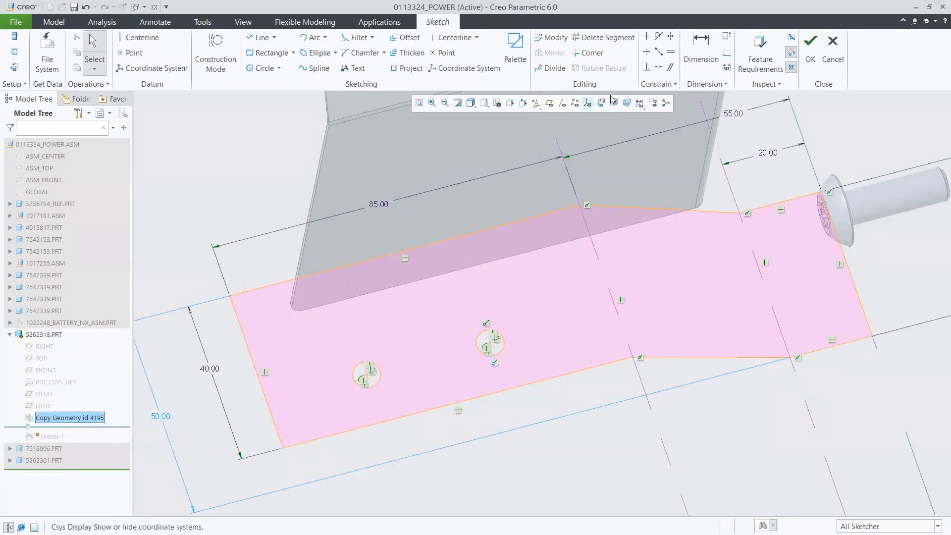
Step: Dimension the first hole's centre 12.5 from the base plate outline's nearby long edge and complete Sketch 1
left_click(695, 59)
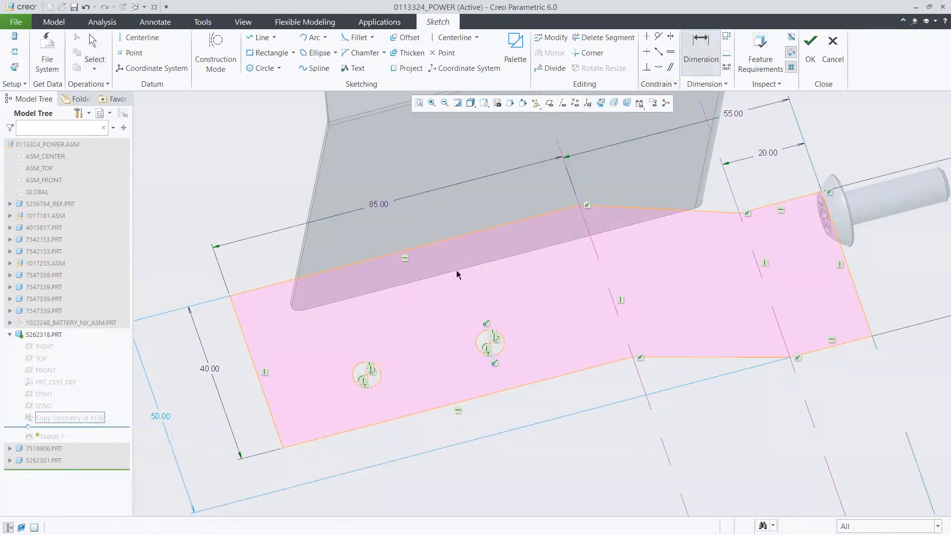
left_click(379, 425)
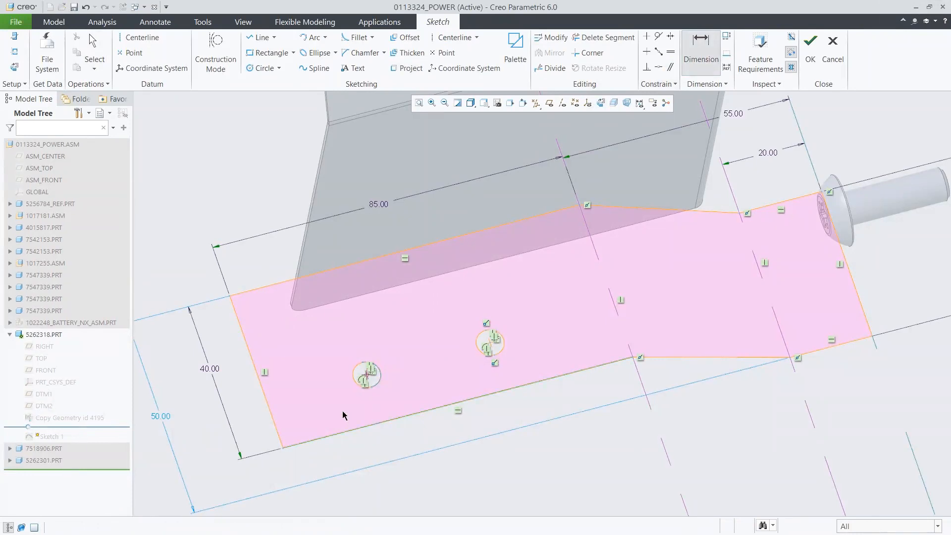
middle_click(343, 412)
type("12.5")
key("Return")
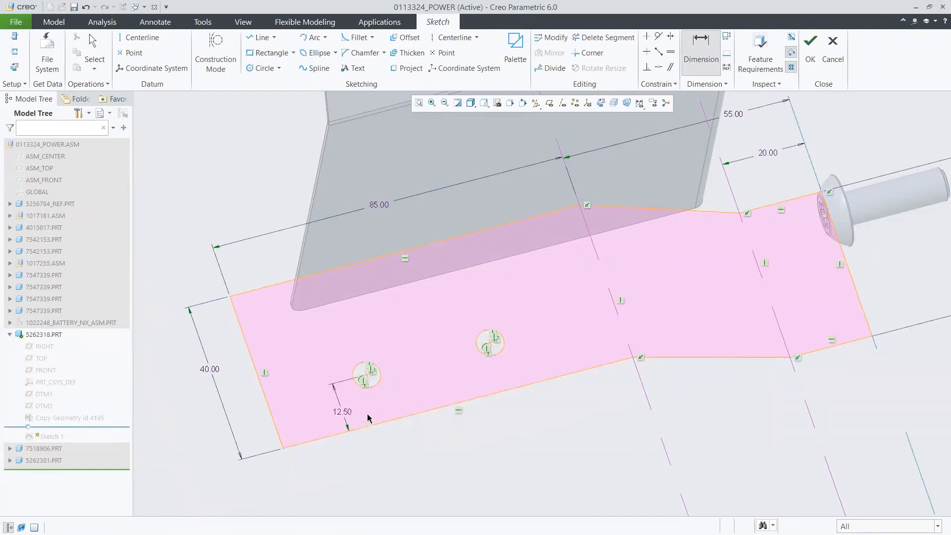
left_click(809, 45)
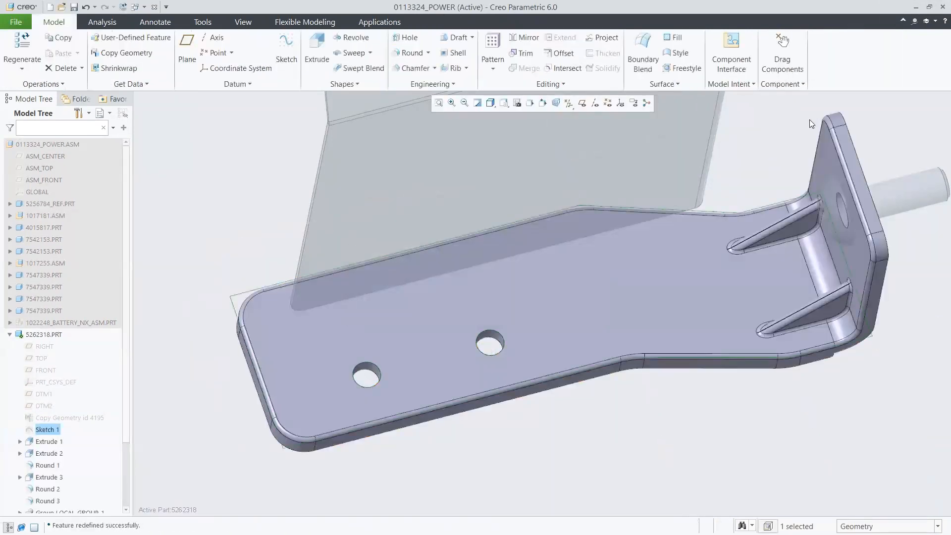
left_click(810, 124)
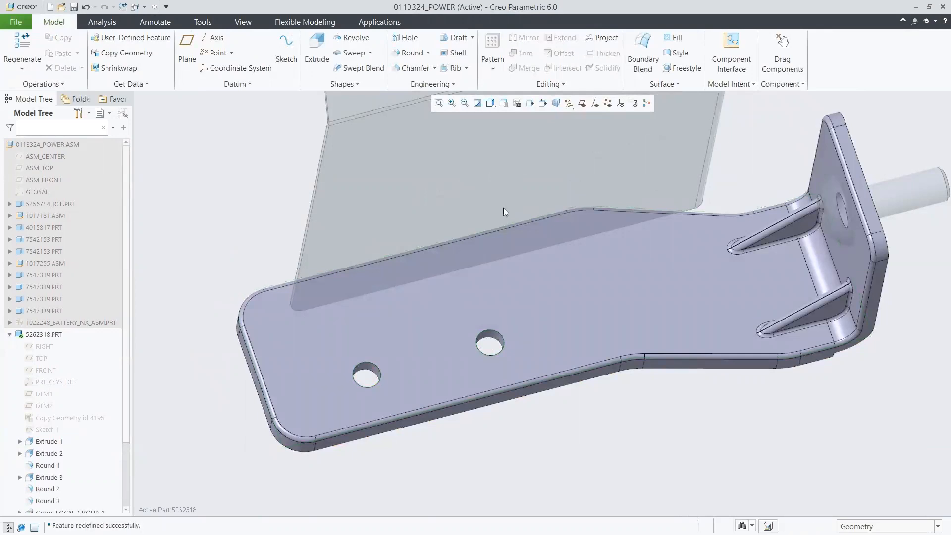
Step: Show the battery component 1022248_BATTERY_NX_ASM.PRT again and reactivate the top-level assembly 0113324_POWER.ASM
left_click(11, 335)
left_click(65, 323)
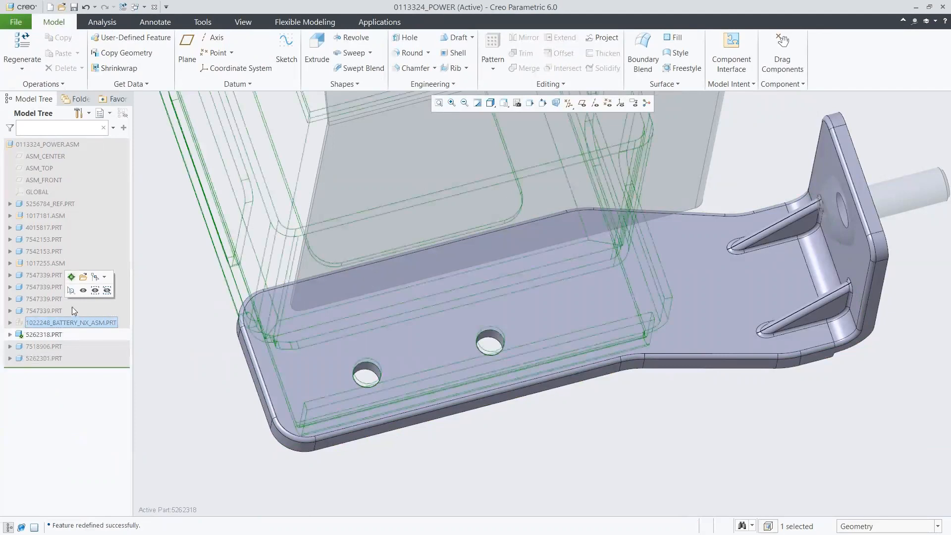
left_click(171, 258)
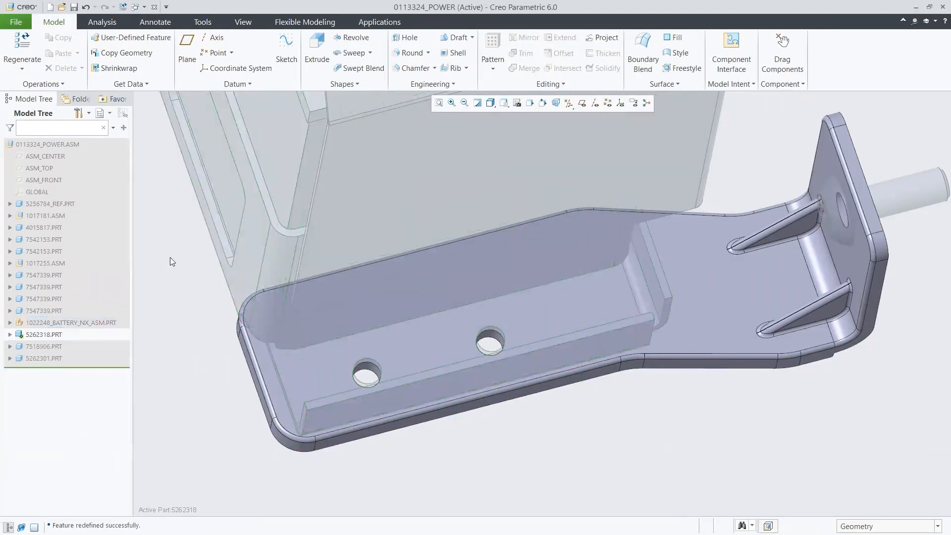
key("ctrl+a")
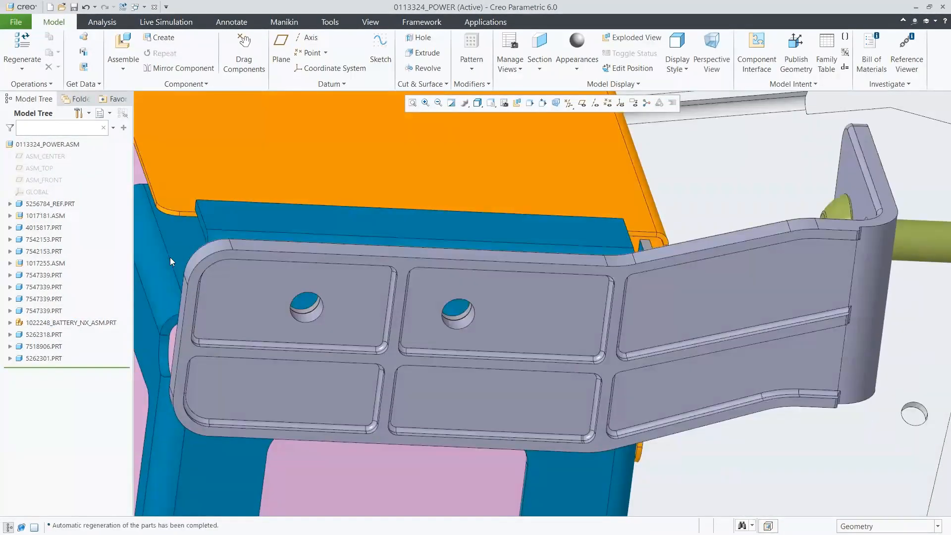
Step: Assemble screw 7518656.prt into the bracket's outer mounting hole, seated against the recessed underside face
left_click(123, 48)
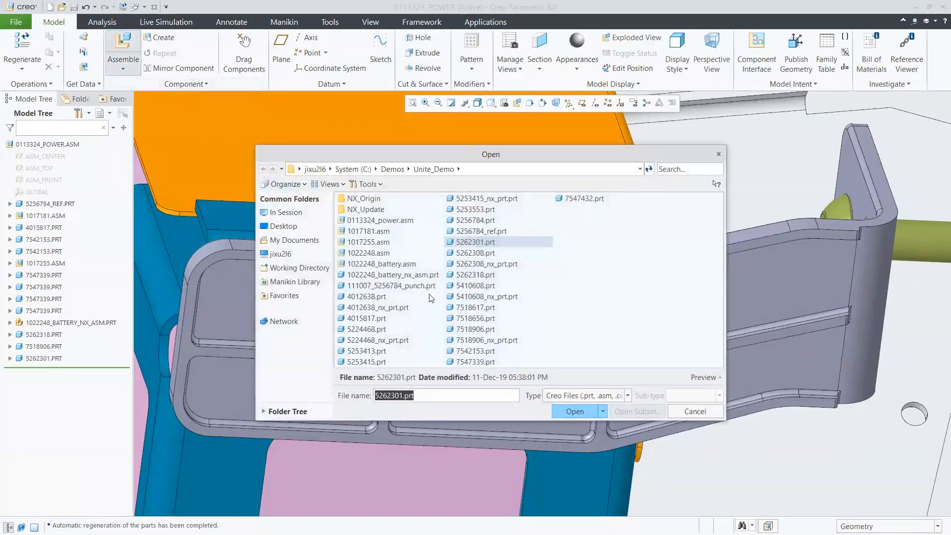
left_click(461, 319)
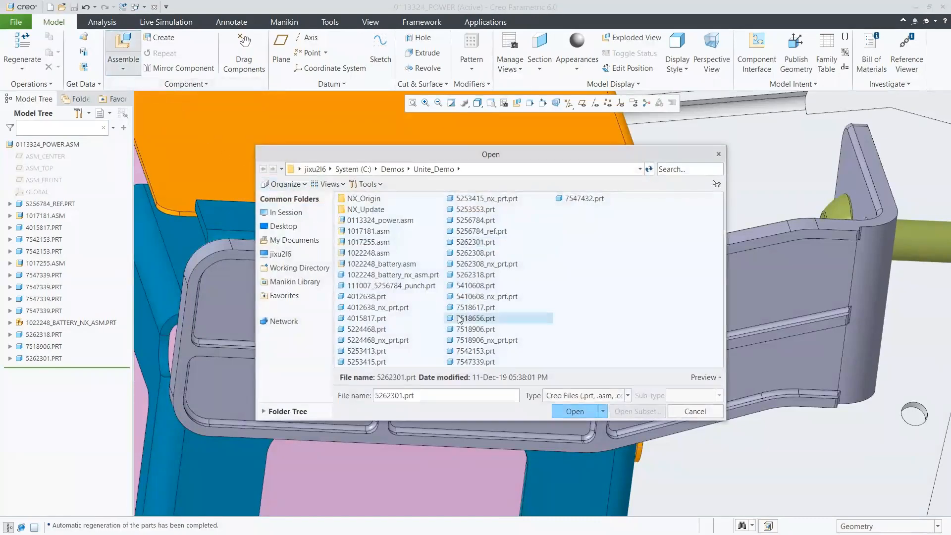
left_click(572, 411)
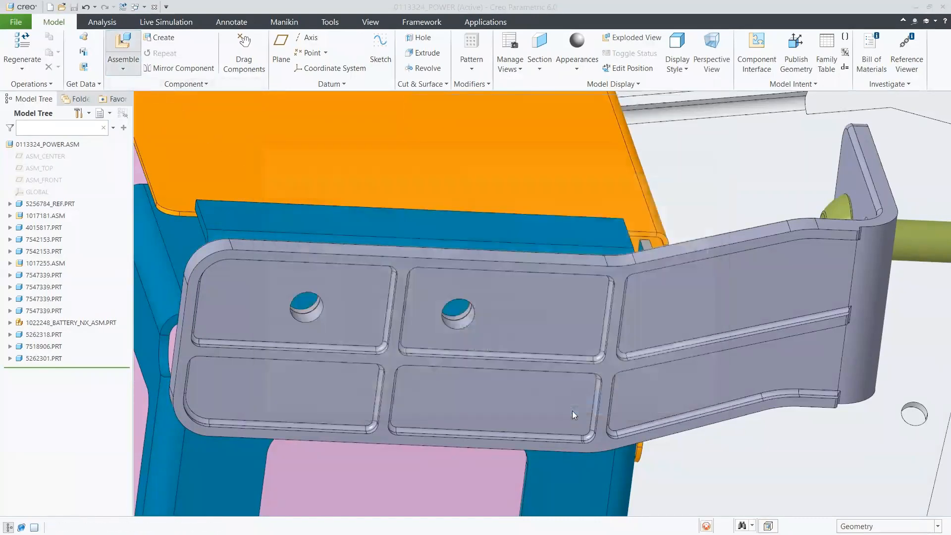
left_click(306, 319)
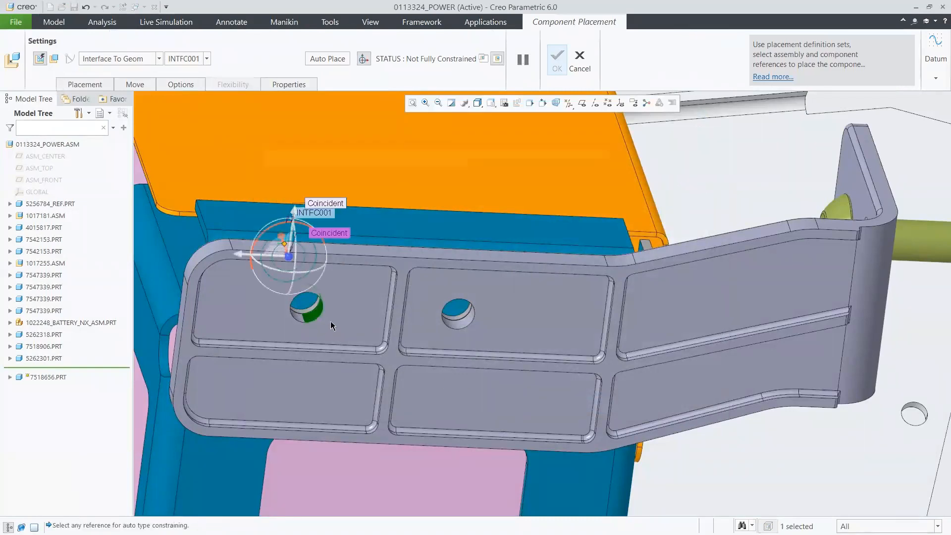
left_click(331, 322)
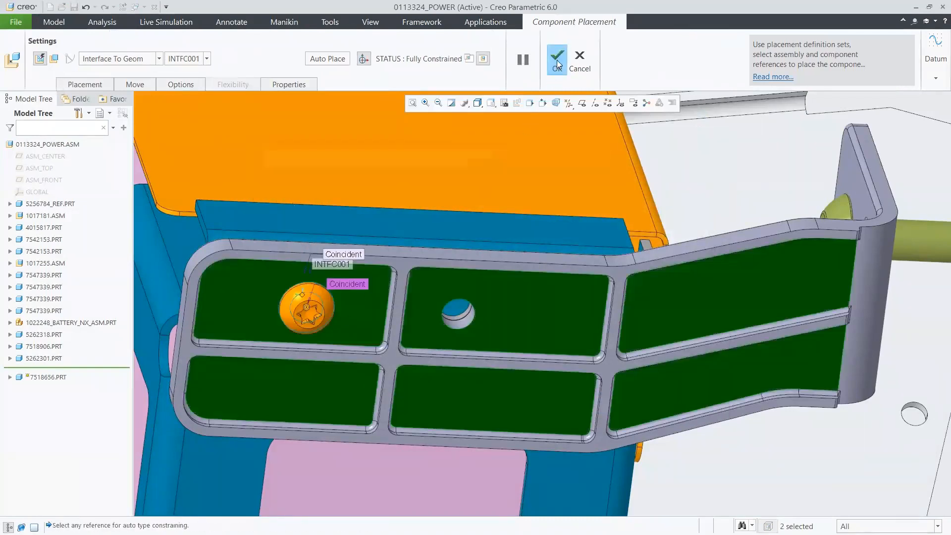
left_click(558, 62)
Step: Assemble a second 7518656.prt screw into the bracket's other mounting hole, seated against the recessed underside face
left_click(123, 42)
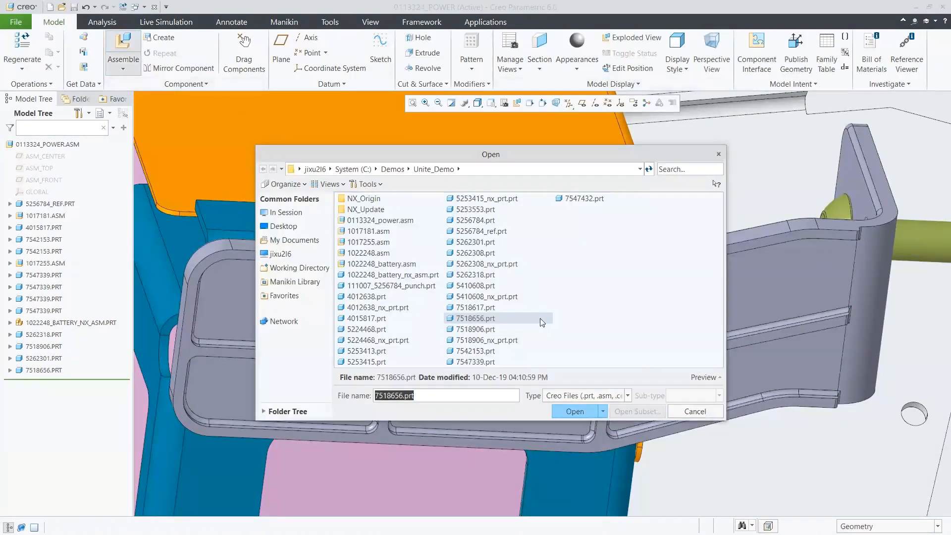
left_click(570, 410)
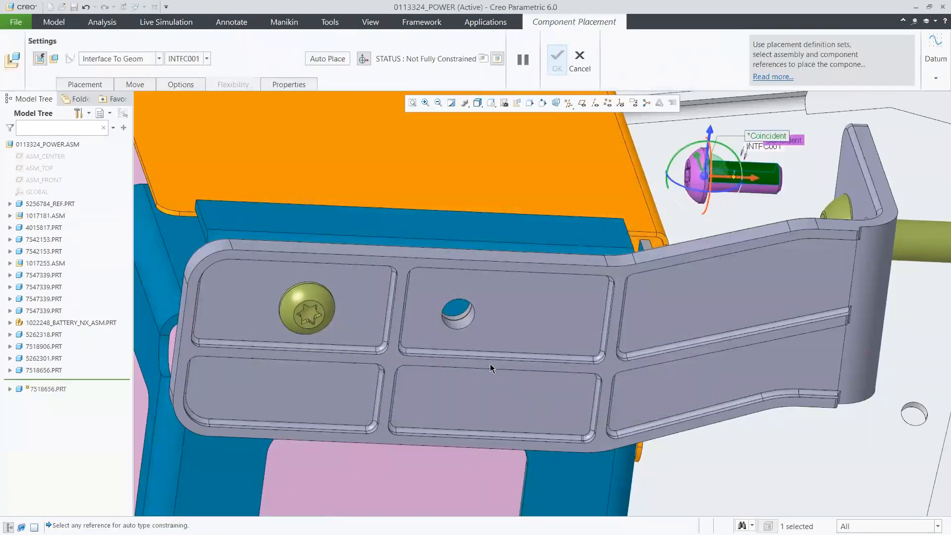
left_click(459, 323)
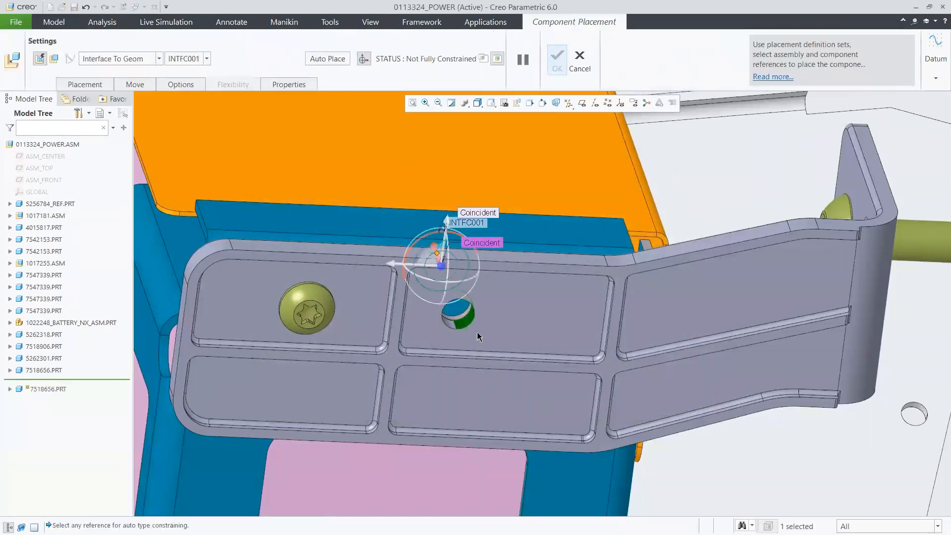
left_click(478, 333)
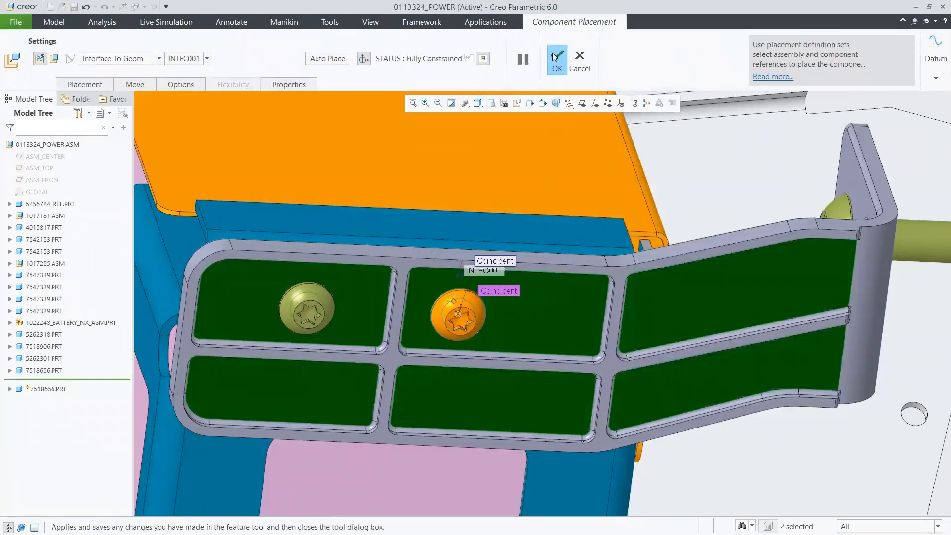
left_click(556, 59)
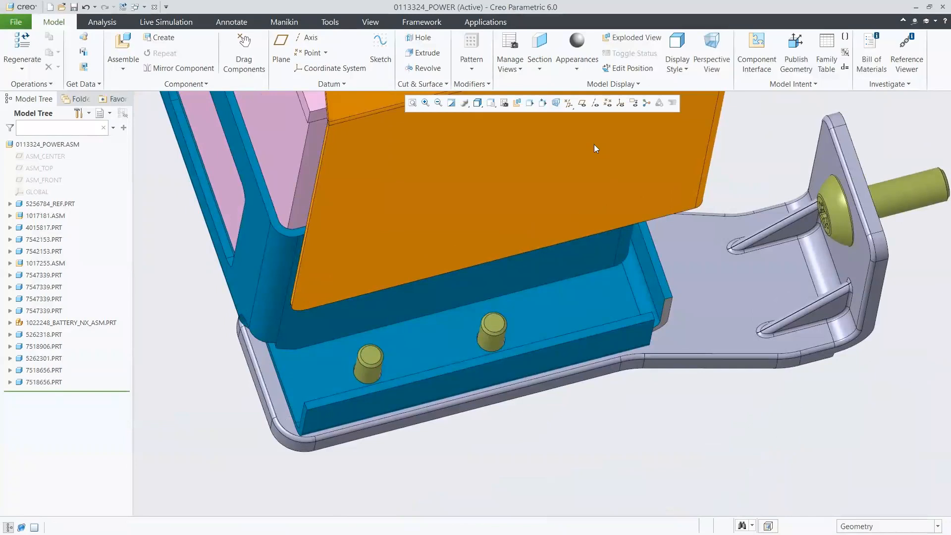
Step: Assemble flange nut 7547339.prt onto the outer screw's shank, seated on the blue battery tray's floor
left_click(129, 41)
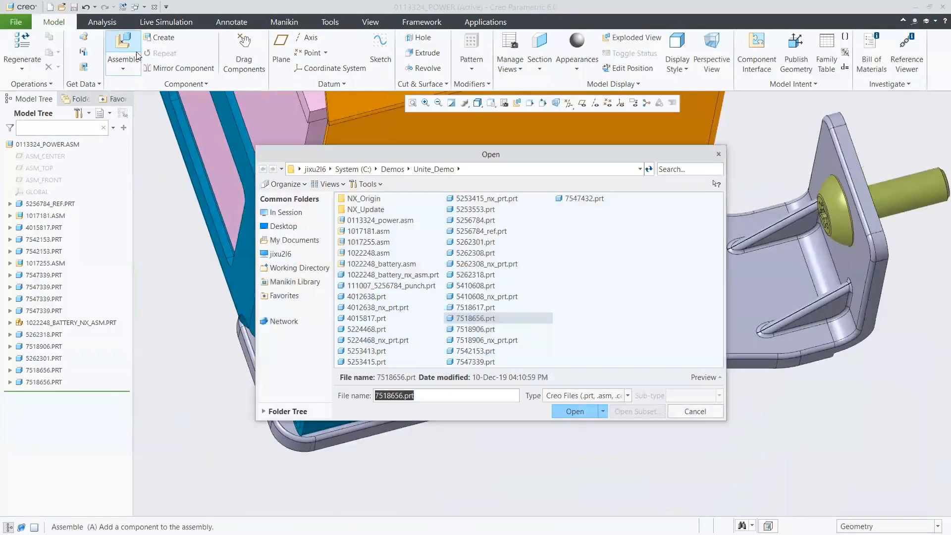
left_click(456, 363)
left_click(569, 414)
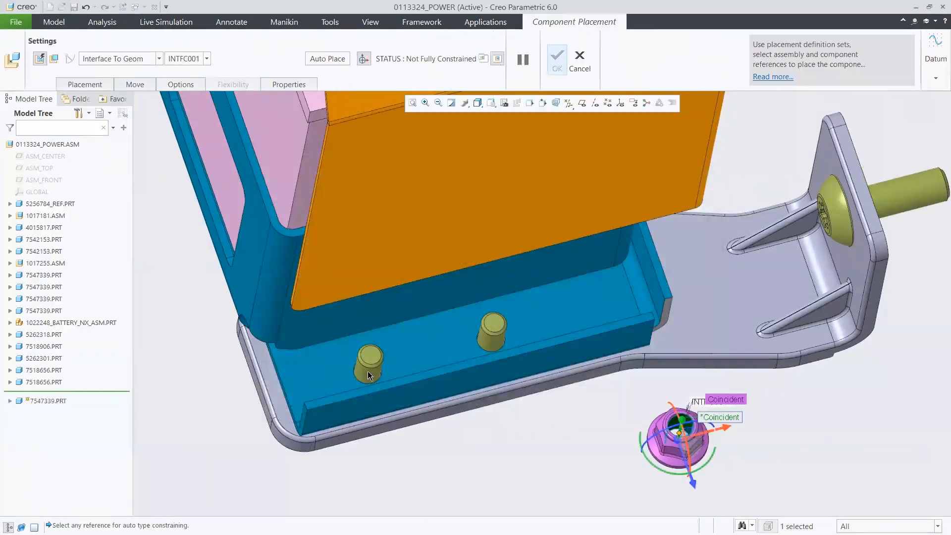
left_click(368, 371)
left_click(341, 384)
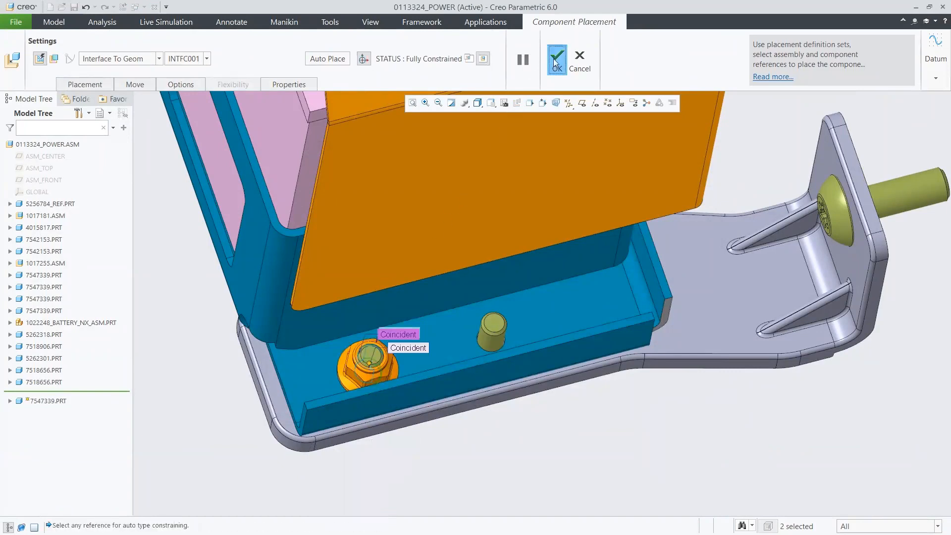
left_click(554, 59)
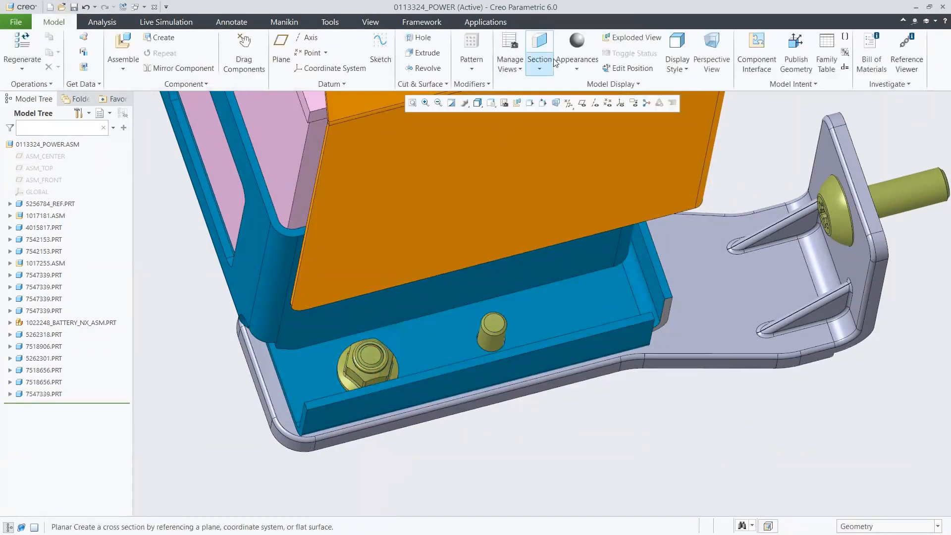
Step: Assemble a second 7547339.prt flange nut onto the remaining screw, seated on the blue battery tray's floor
left_click(127, 47)
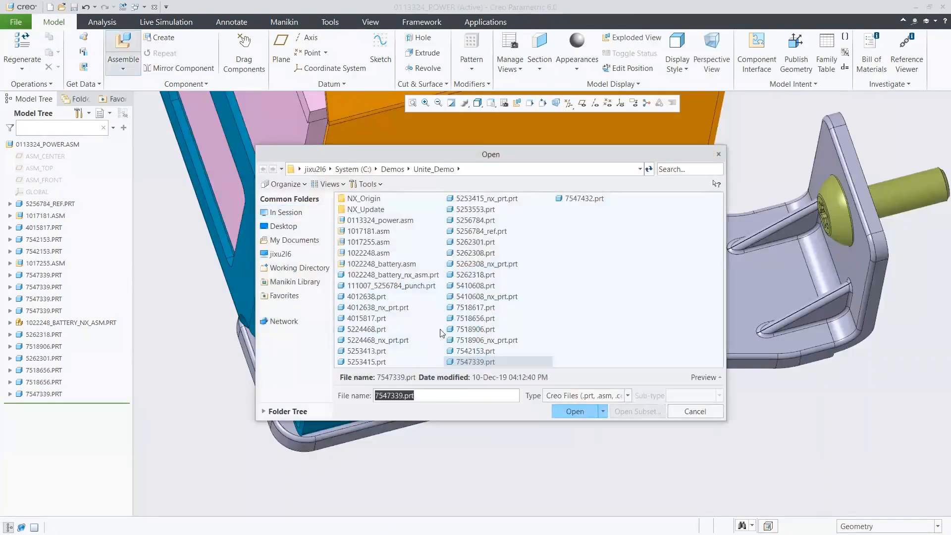
left_click(560, 410)
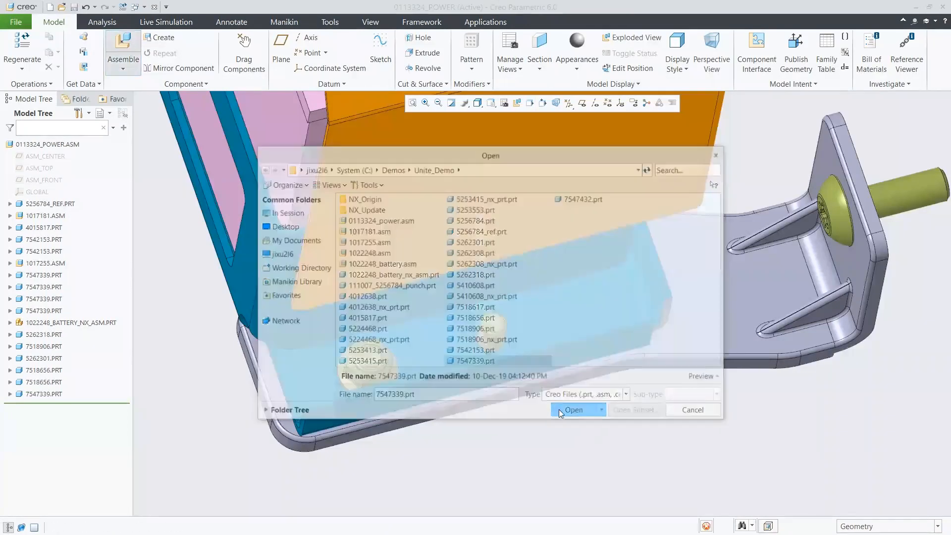
left_click(491, 342)
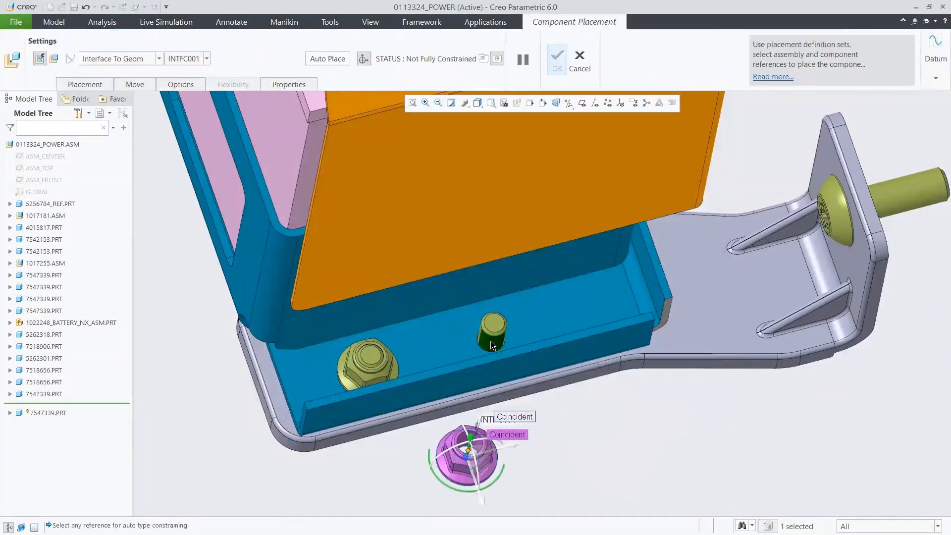
left_click(460, 347)
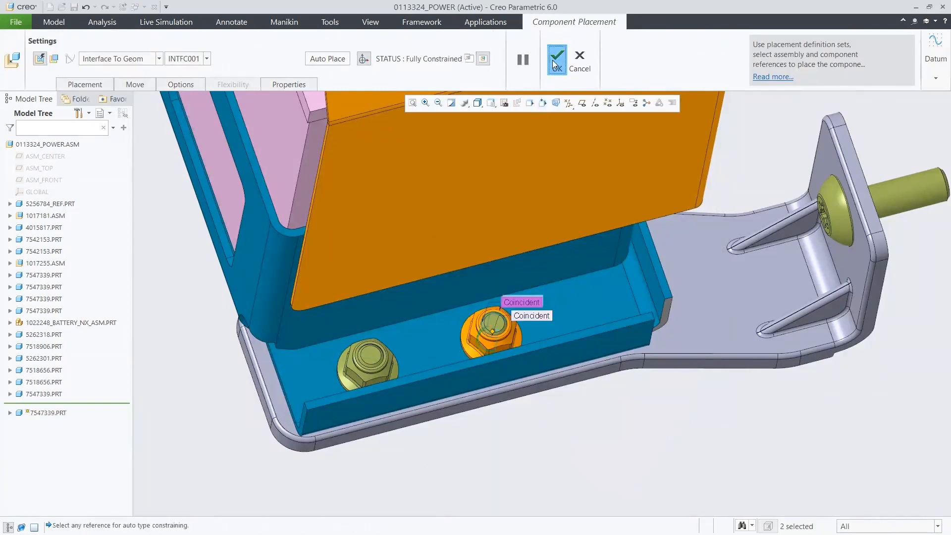
left_click(555, 59)
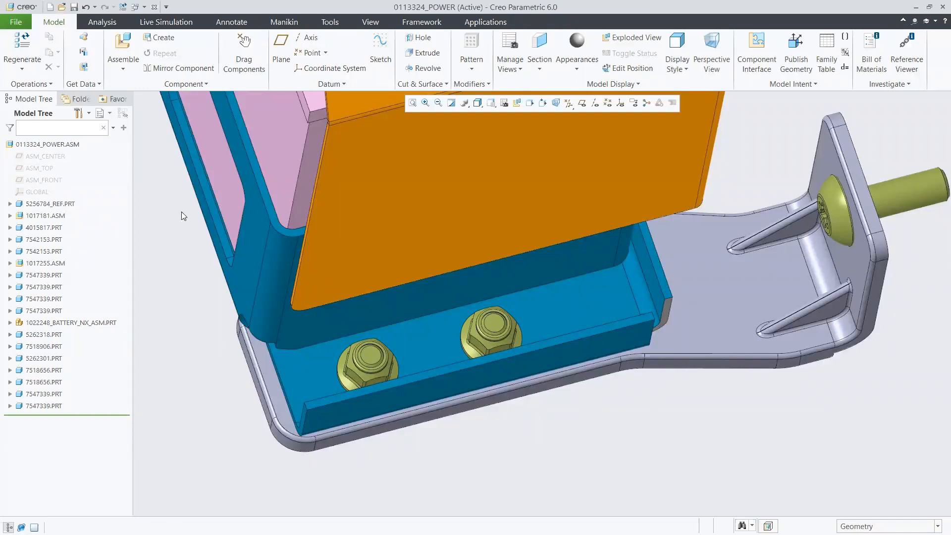
Step: Return the assembly to its default orientation and save the layer status from the layer tree
key("ctrl+d")
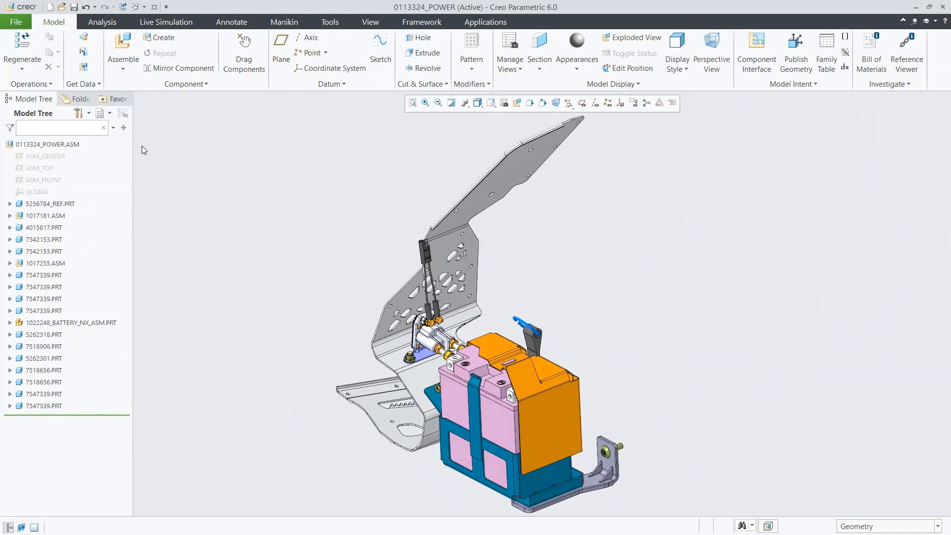
left_click(110, 113)
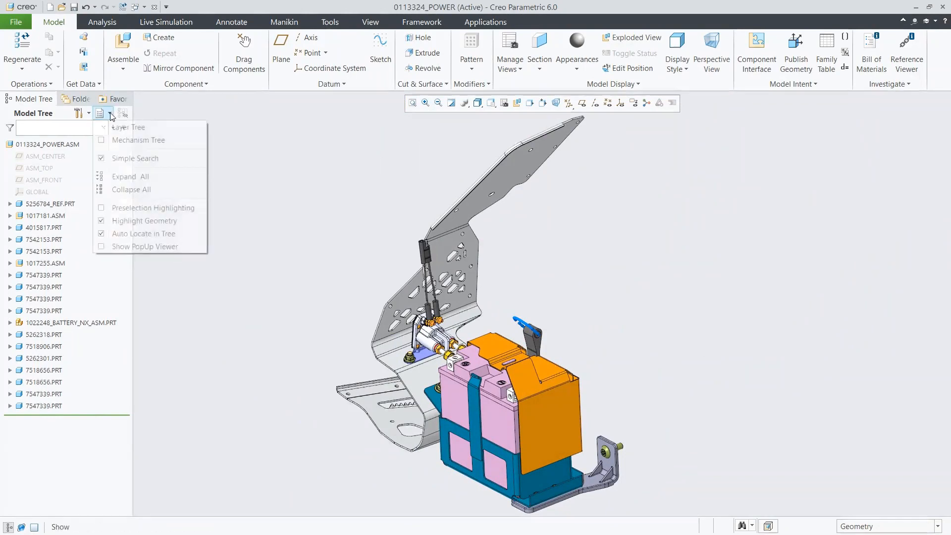
left_click(124, 127)
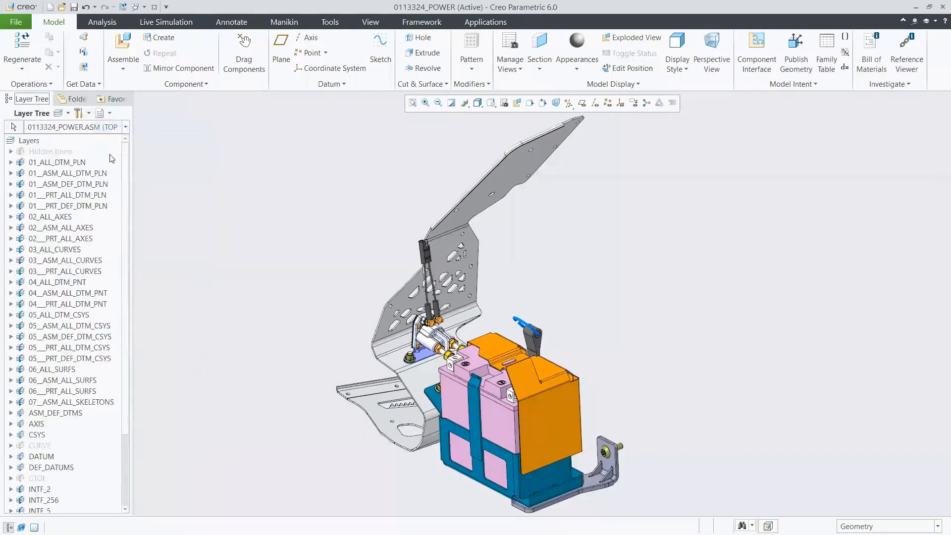
right_click(112, 159)
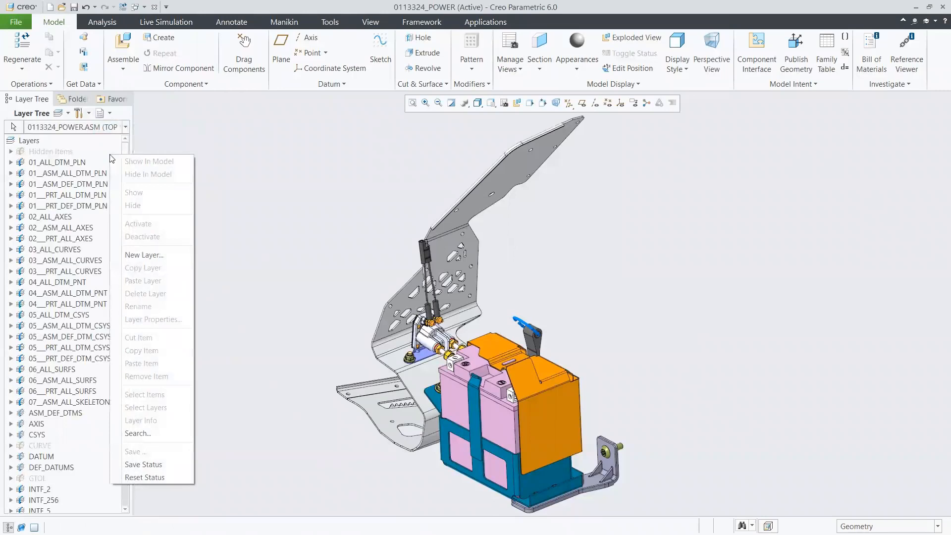
left_click(139, 465)
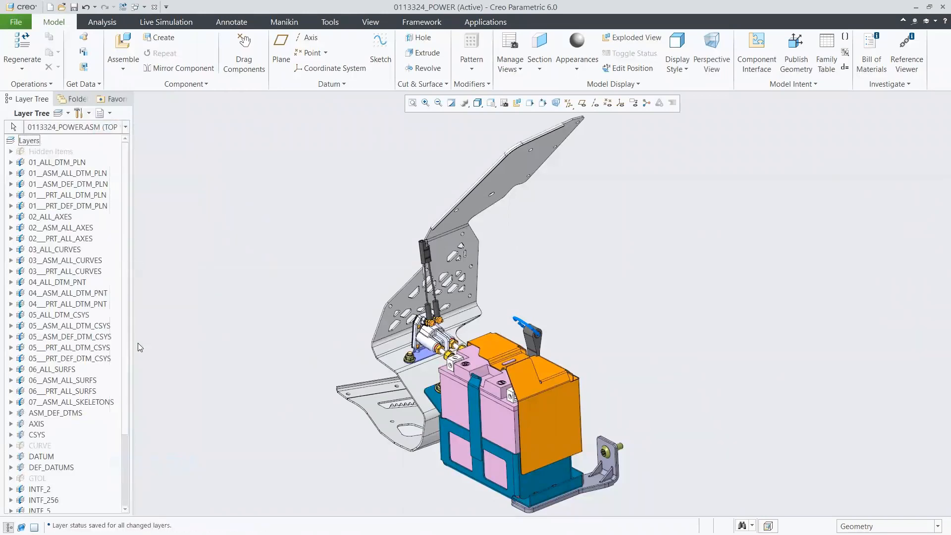
left_click(107, 115)
left_click(115, 126)
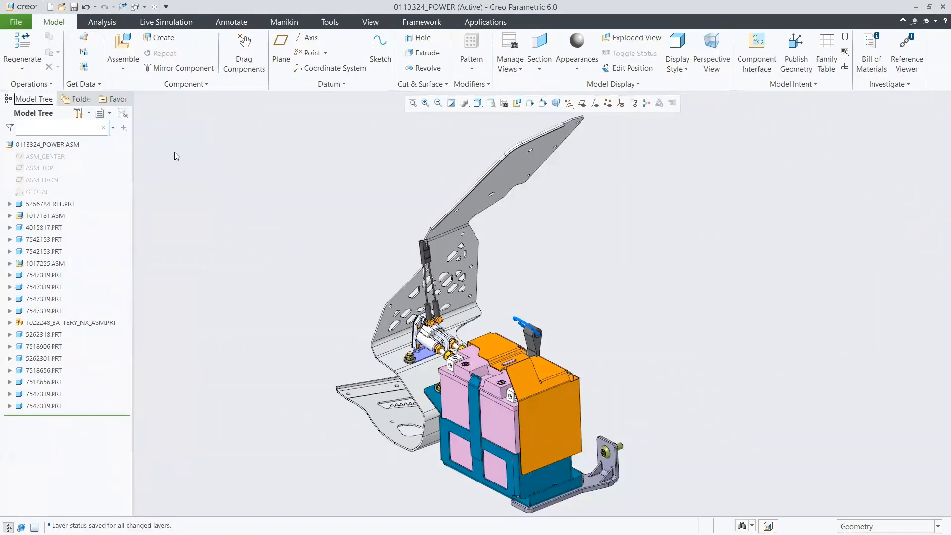
Step: Save and close the 0113324_POWER assembly, and erase all objects not displayed from the session
left_click(75, 7)
left_click(155, 8)
left_click(151, 55)
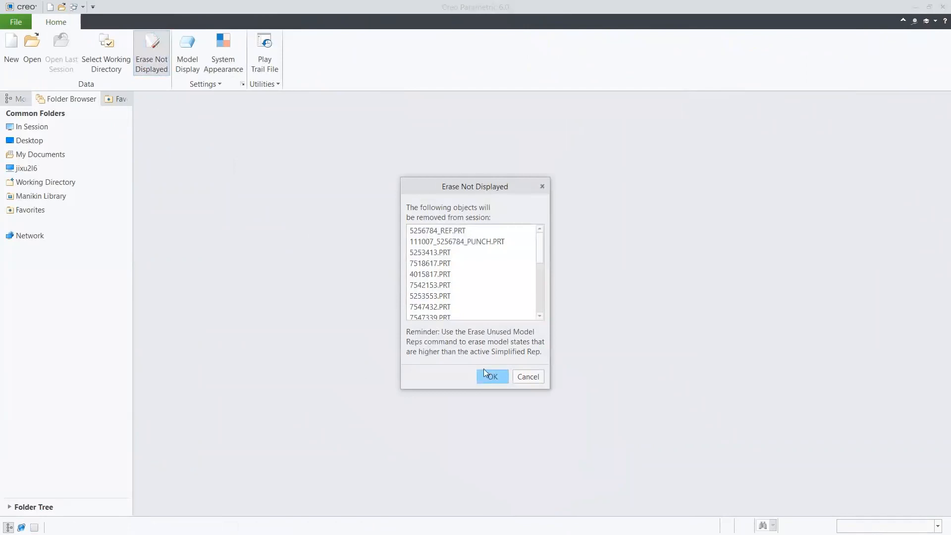
left_click(491, 378)
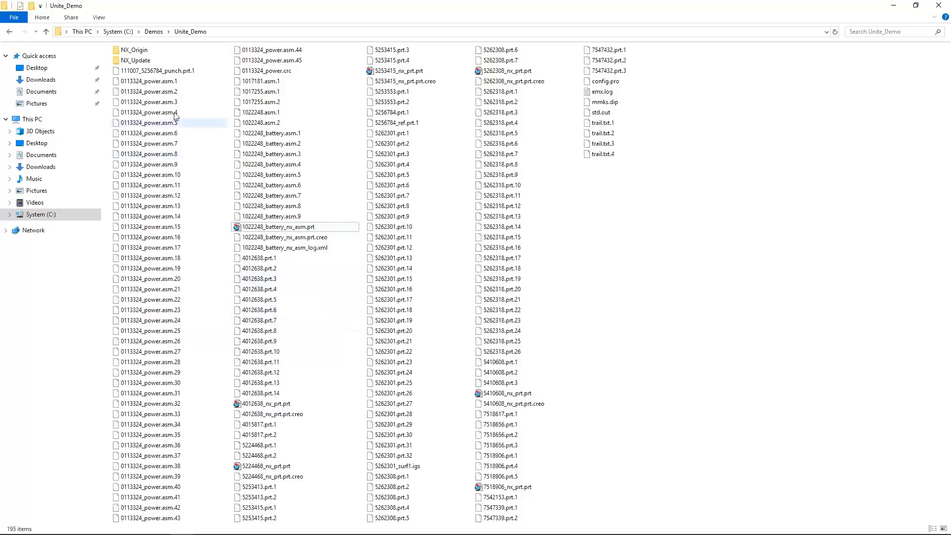
Step: Switch to File Explorer and copy all NX part files from NX_Update into Unite_Demo, replacing the existing files
double_click(143, 61)
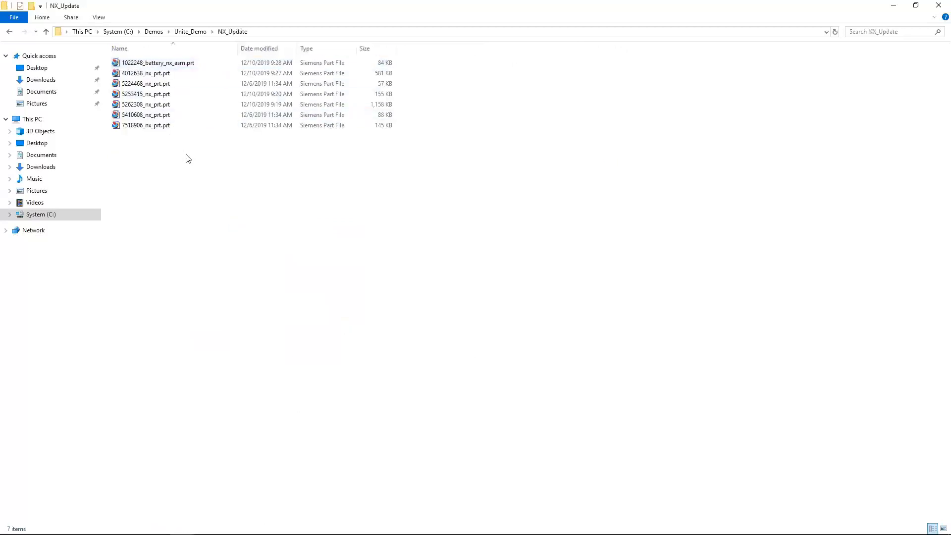
left_click_drag(169, 141, 124, 55)
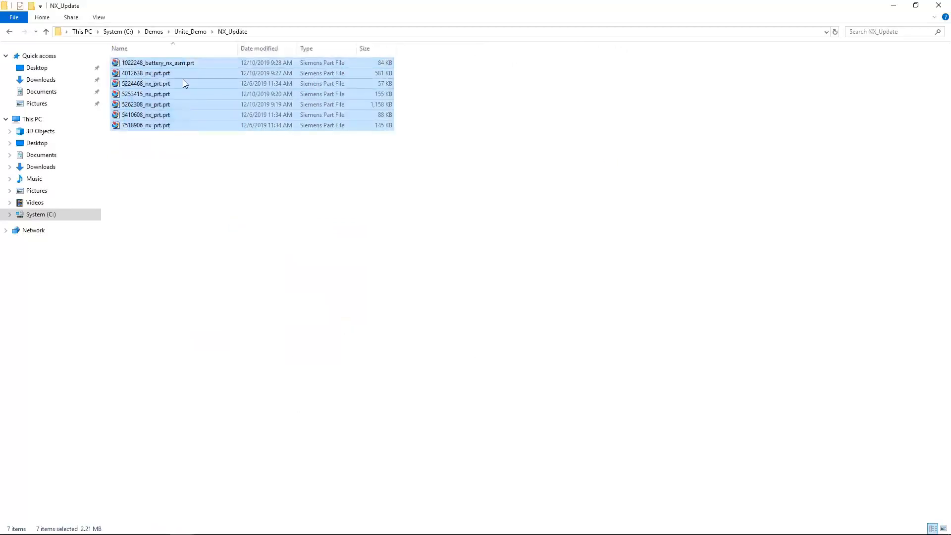
right_click(183, 84)
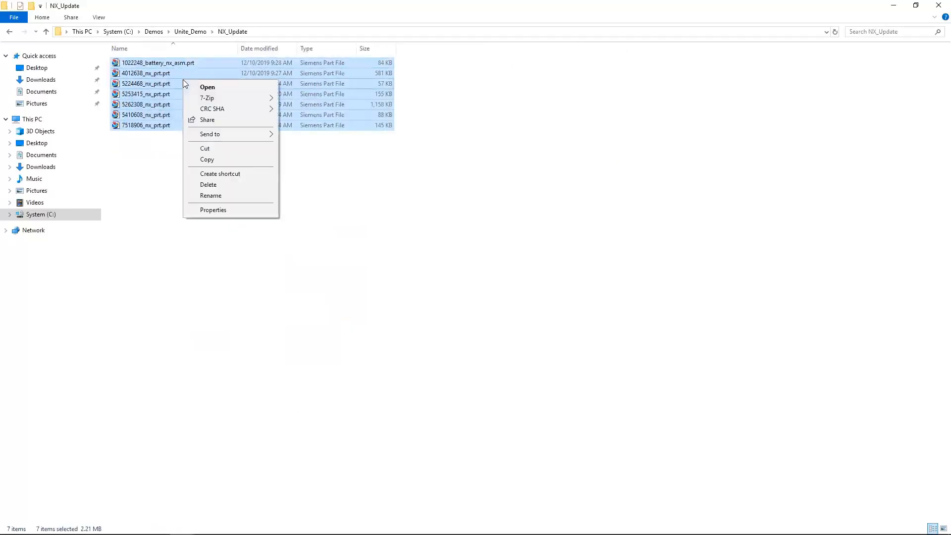
left_click(219, 159)
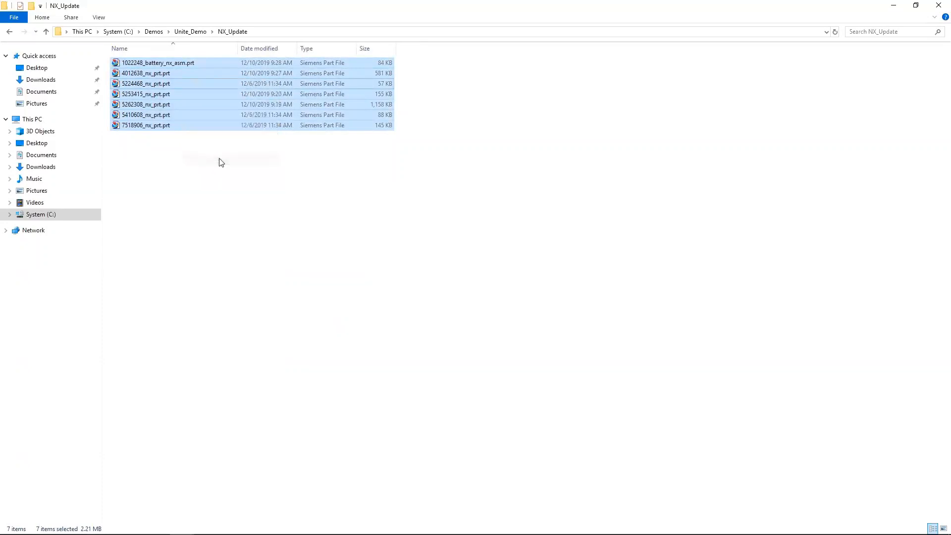
left_click(197, 33)
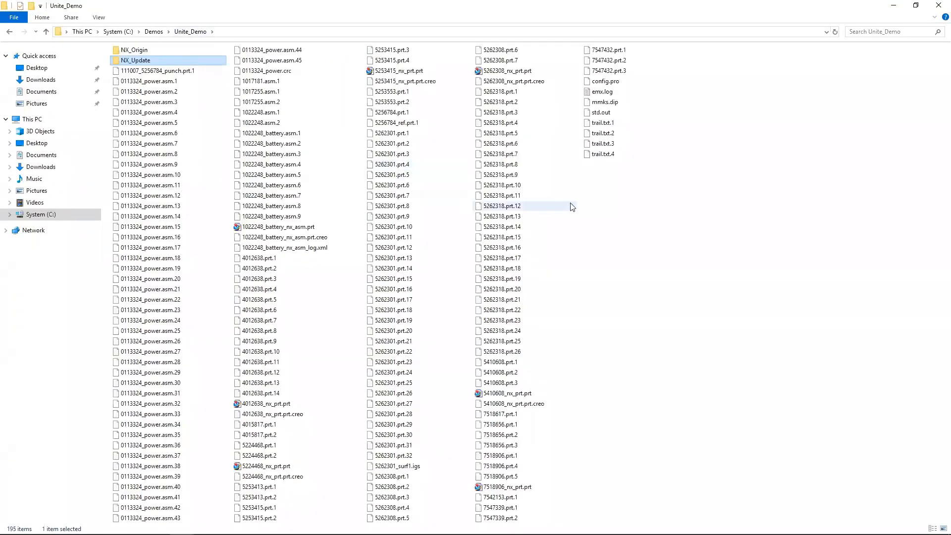
right_click(594, 188)
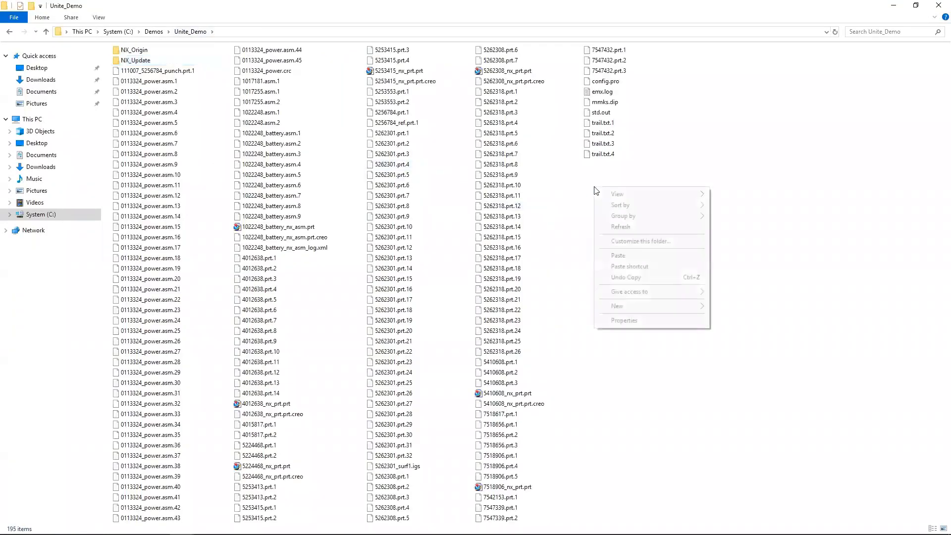
left_click(625, 257)
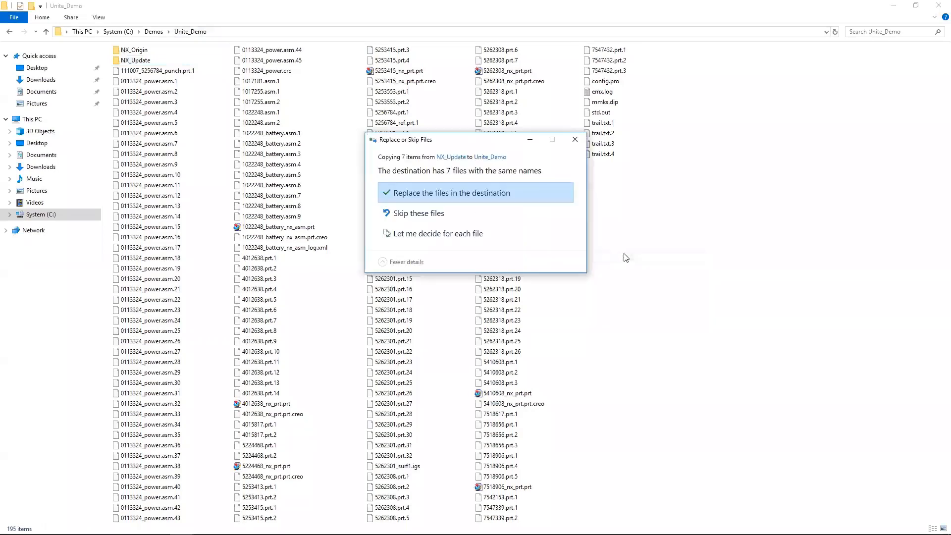
left_click(498, 193)
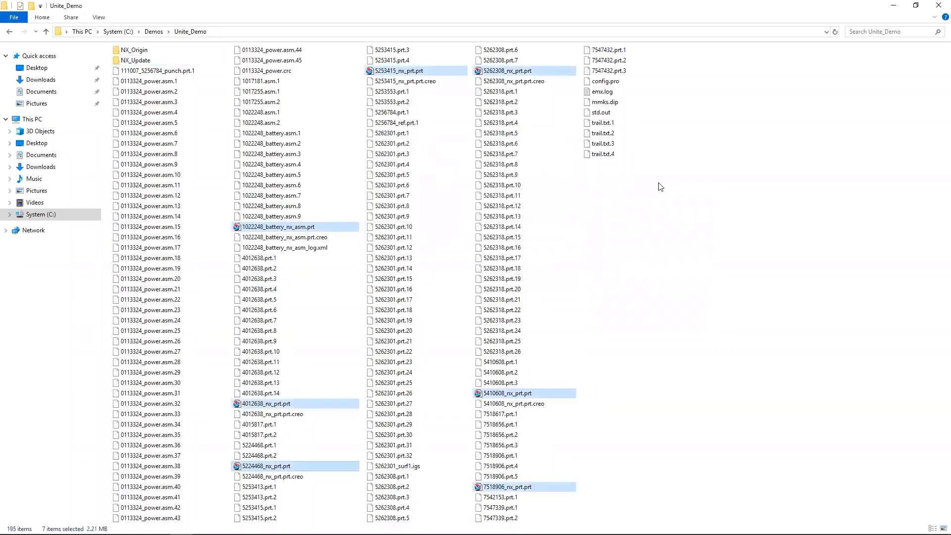
left_click(672, 187)
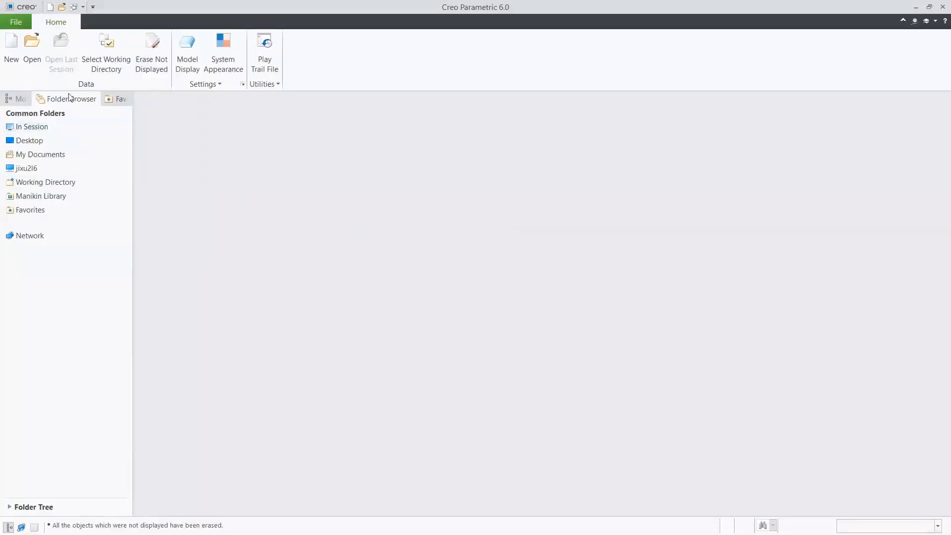
Step: Switch back to Creo Parametric and open 0113324_power.asm from the Unite_Demo folder
left_click(34, 44)
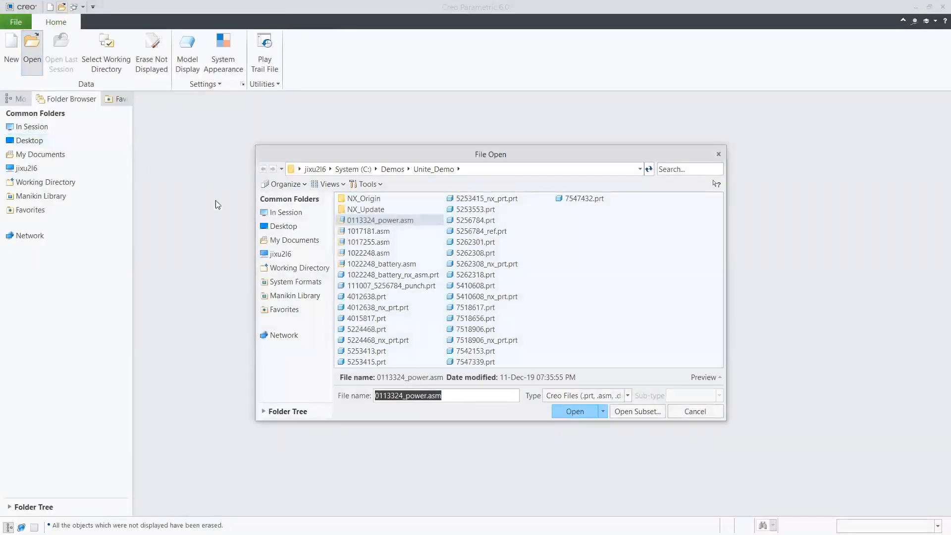
left_click(364, 222)
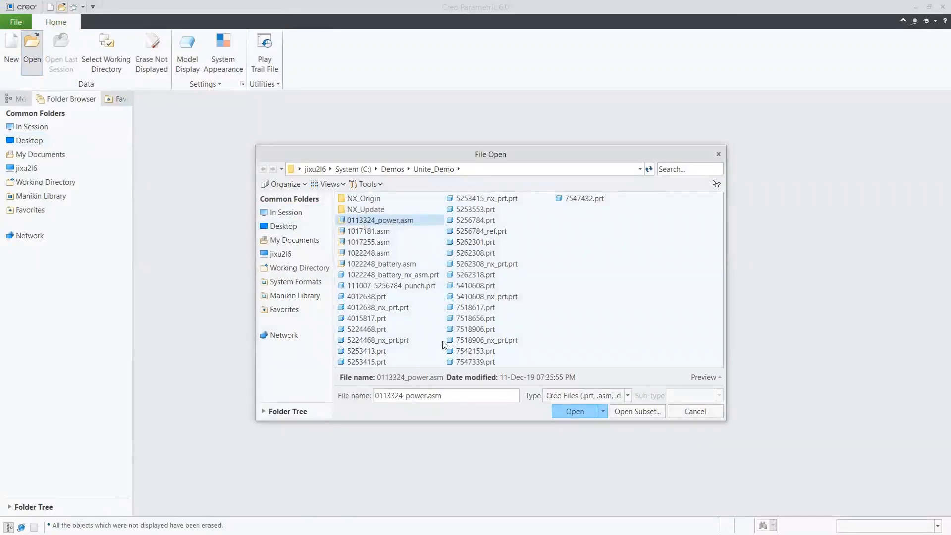
left_click(564, 414)
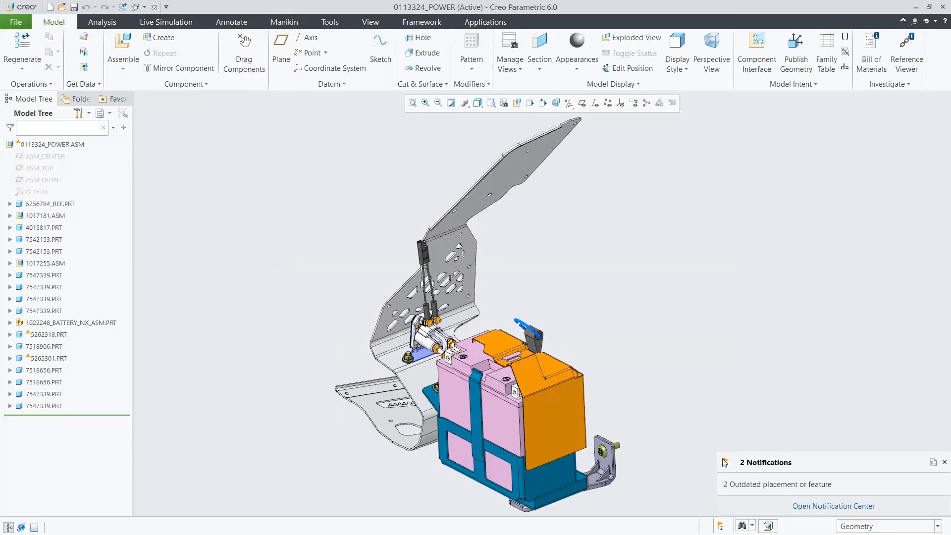
Step: Locate the outdated Copy Geometry features of 5262318.PRT and 5262301.PRT in the model tree through the Notification Center
left_click(762, 484)
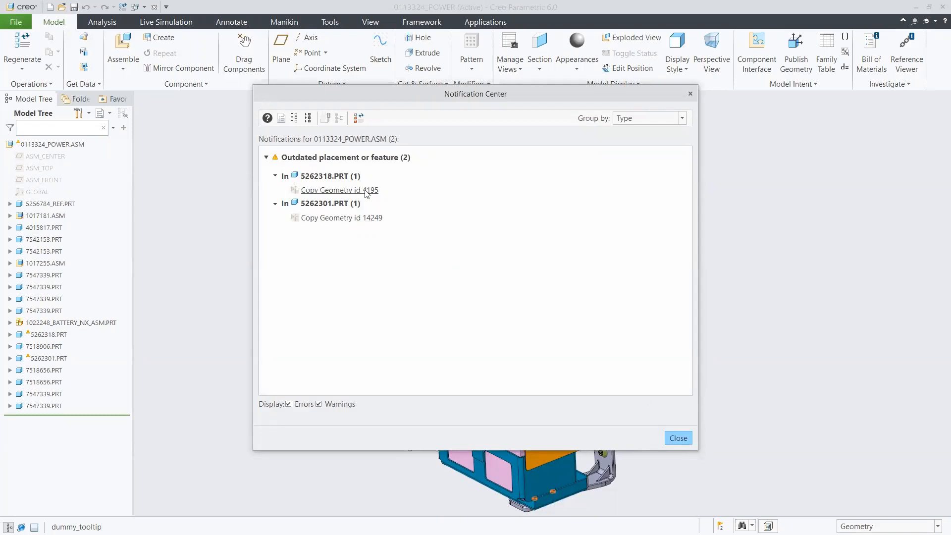
left_click(367, 192)
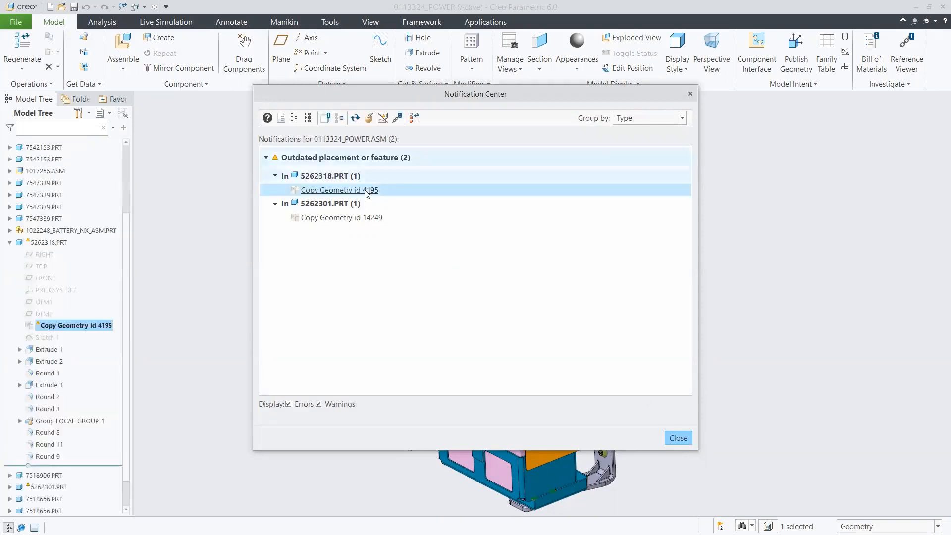
left_click(361, 219, "ctrl")
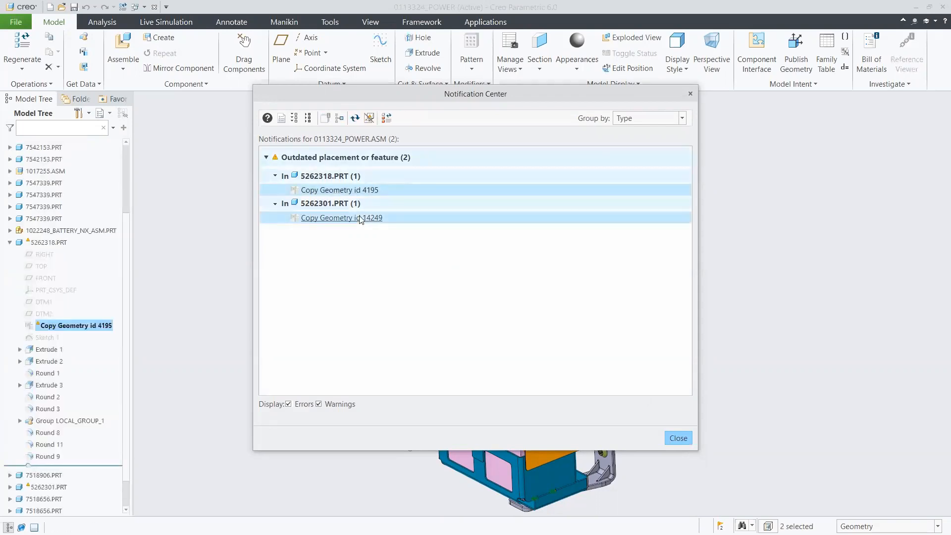
left_click(345, 117)
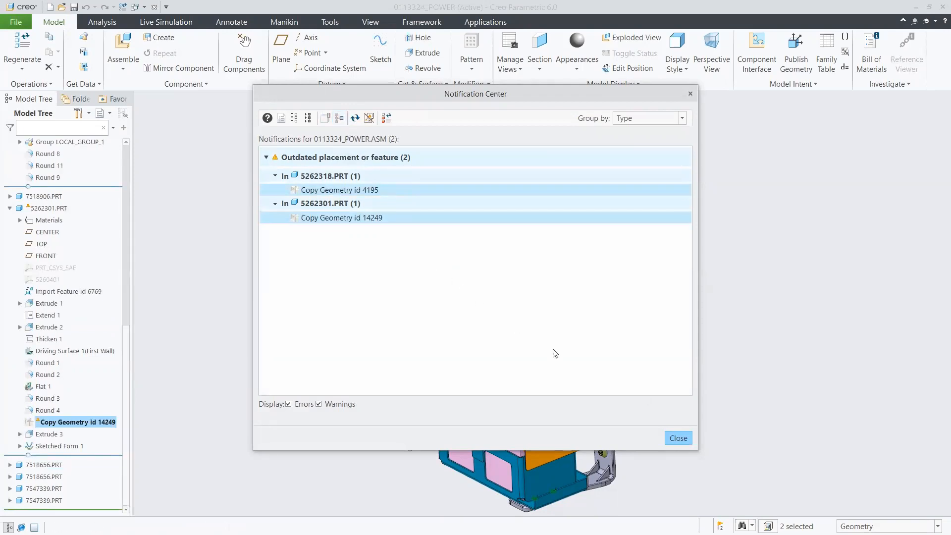
left_click(679, 438)
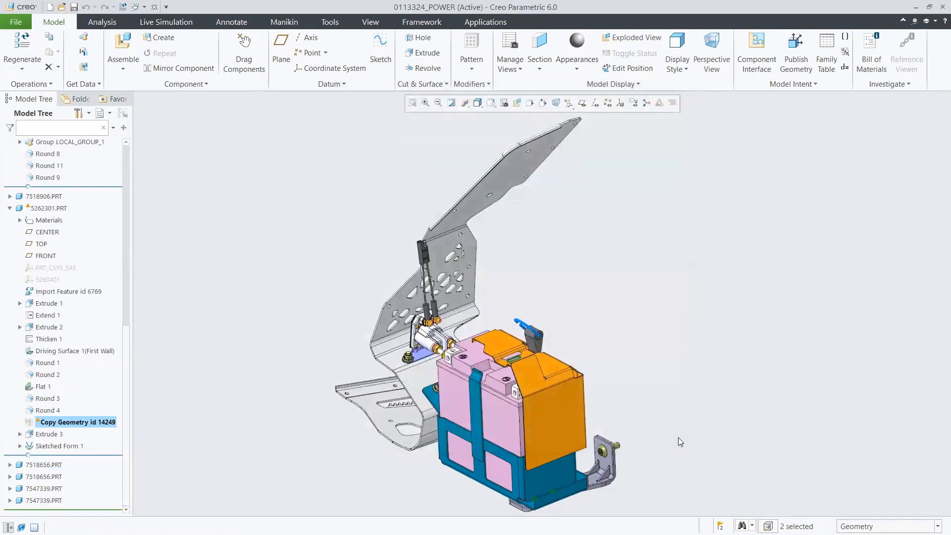
Step: Show the differences for the outdated Copy Geometry id 4195 of 5262318.PRT, viewed at the battery tray's mounting holes
left_click(189, 290)
scroll(127, 337, "up", 1)
left_click_drag(127, 337, 140, 231)
key("F6")
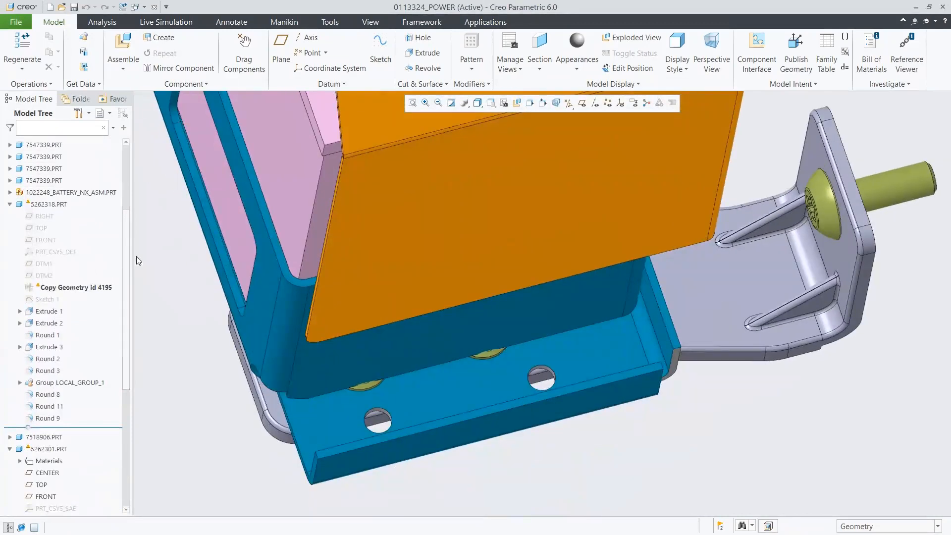
left_click(91, 287)
right_click(92, 290)
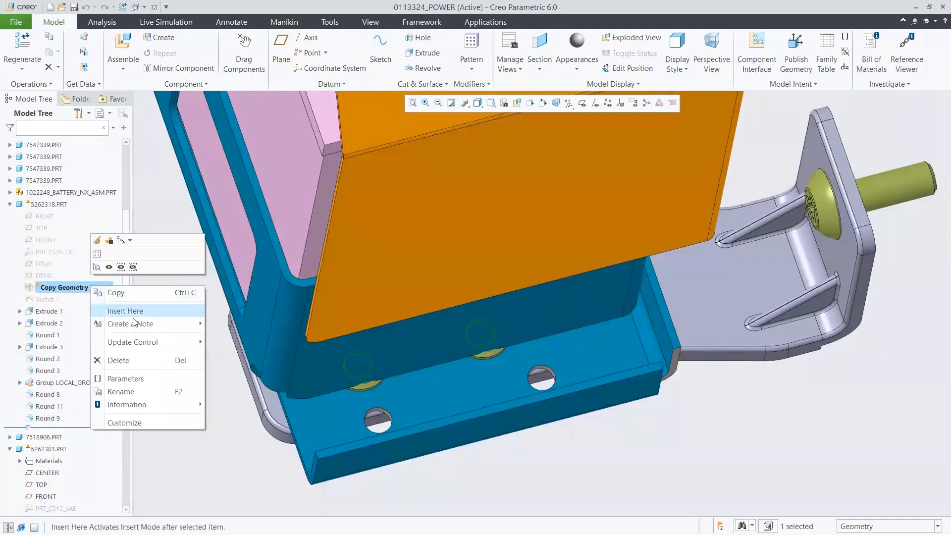
mouse_move(148, 342)
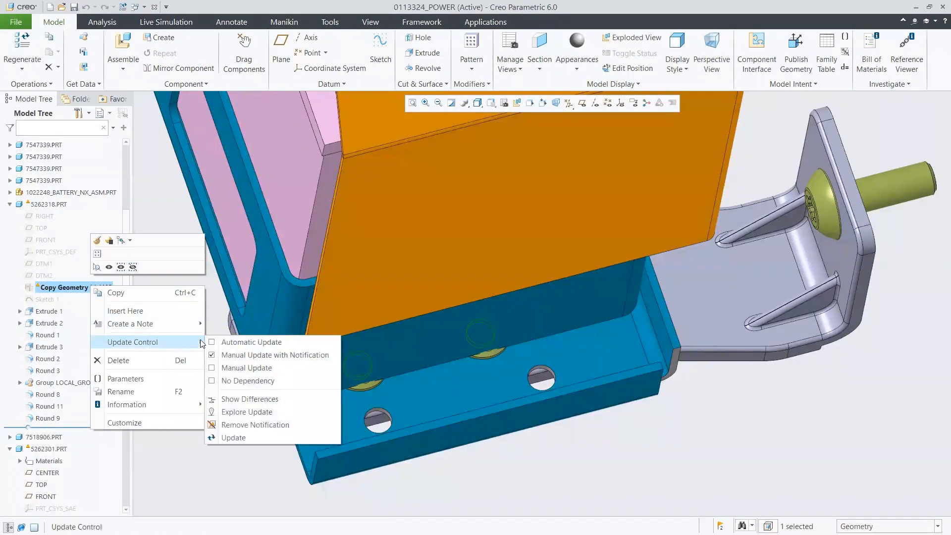
left_click(238, 399)
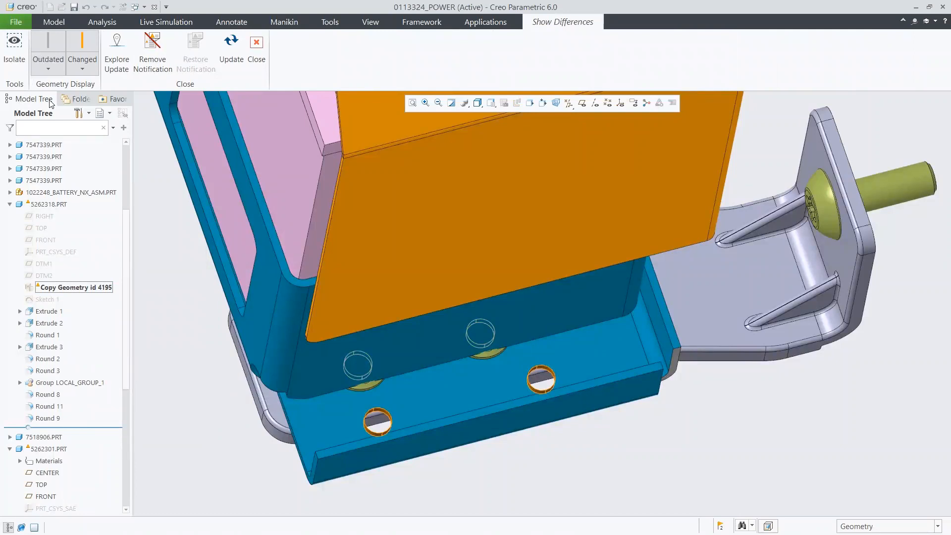
Step: Isolate the copied hole geometry, compare the outdated and changed versions separately, and restore the full model with only the changed geometry shown
left_click(14, 40)
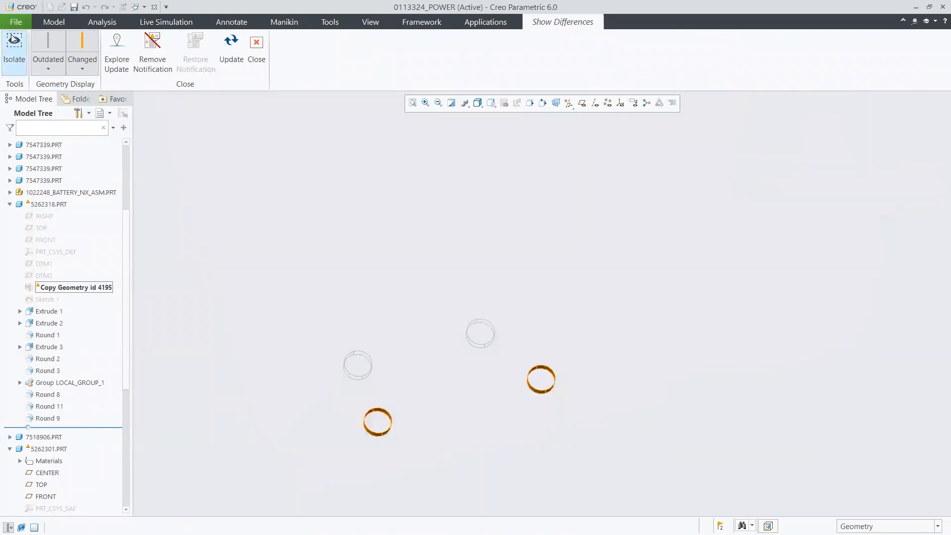
left_click(85, 47)
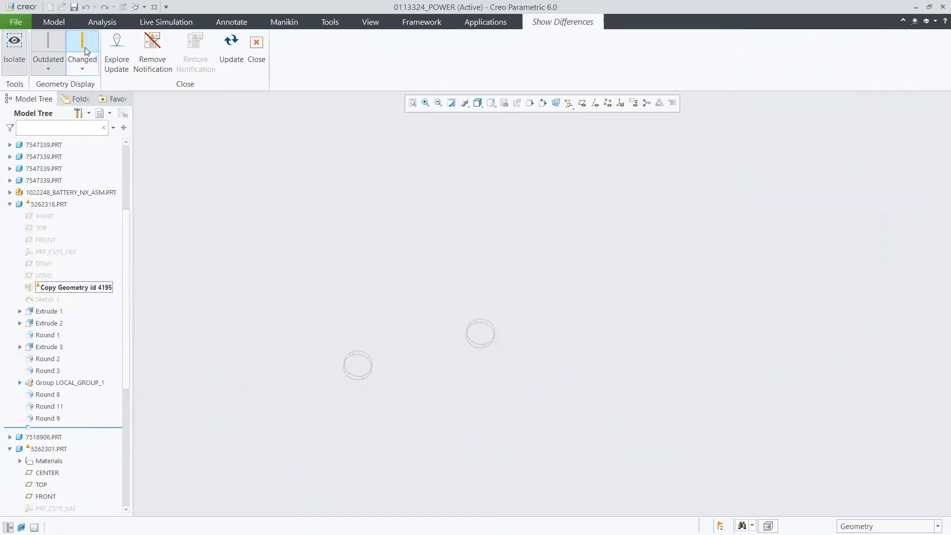
left_click(52, 44)
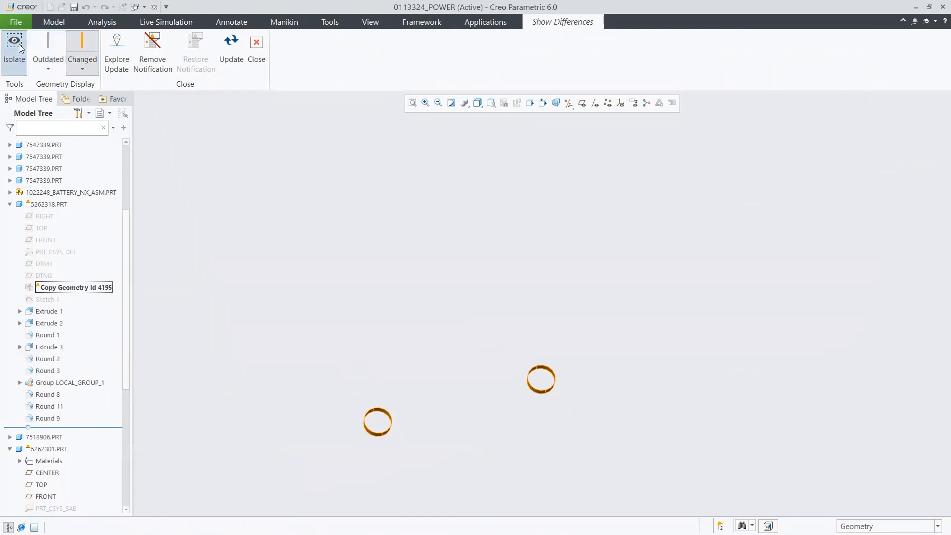
left_click(19, 46)
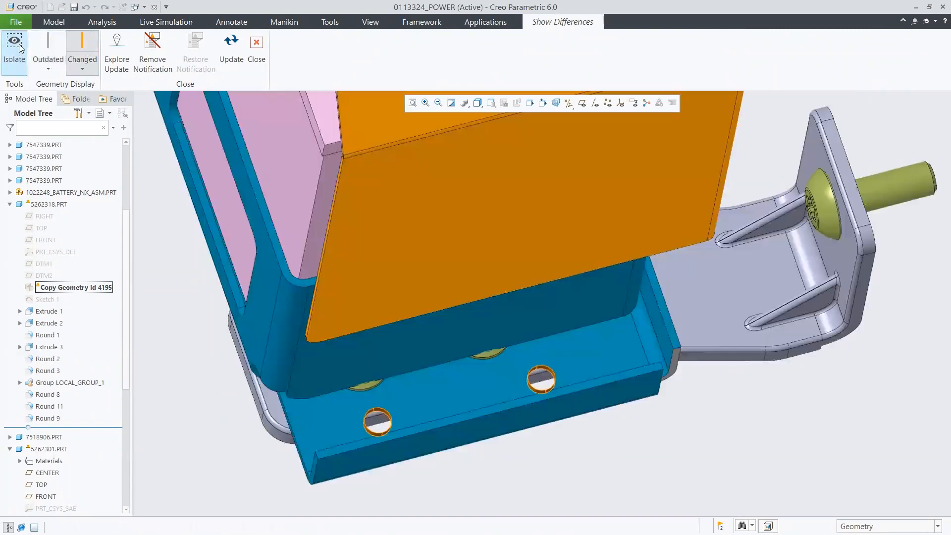
Step: Hide 1022248_BATTERY_NX_ASM.PRT and cover 5262301.PRT, and update the outdated Copy Geometry id 4195 of bracket 5262318.PRT
left_click(89, 192)
left_click(105, 163)
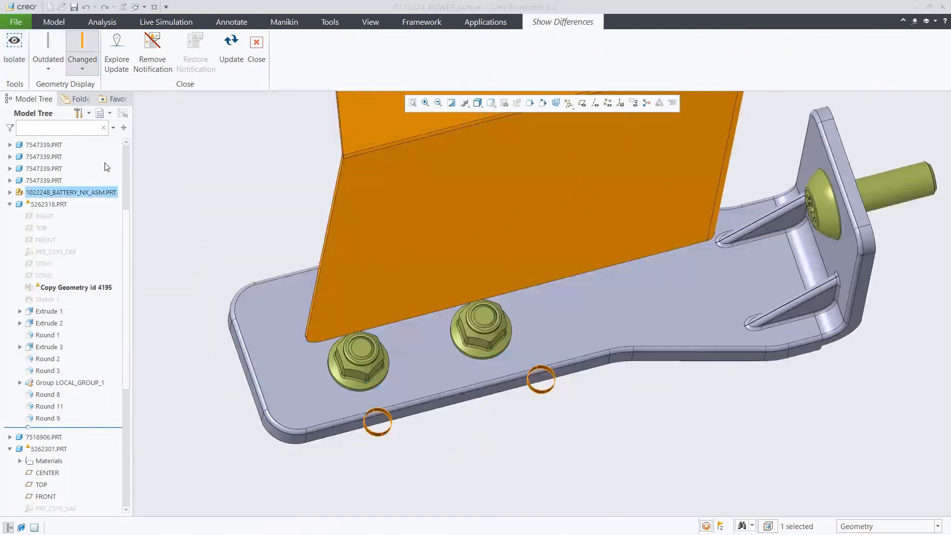
left_click(65, 450)
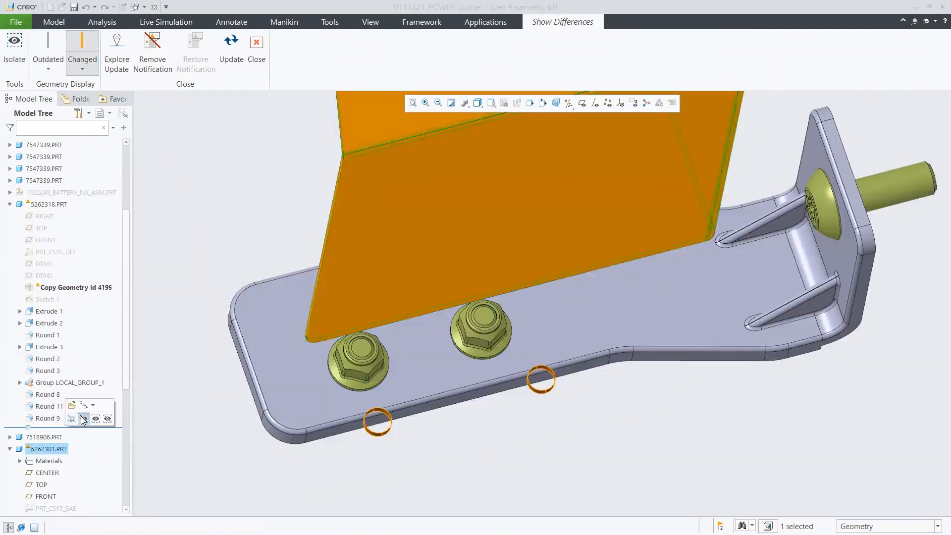
left_click(83, 419)
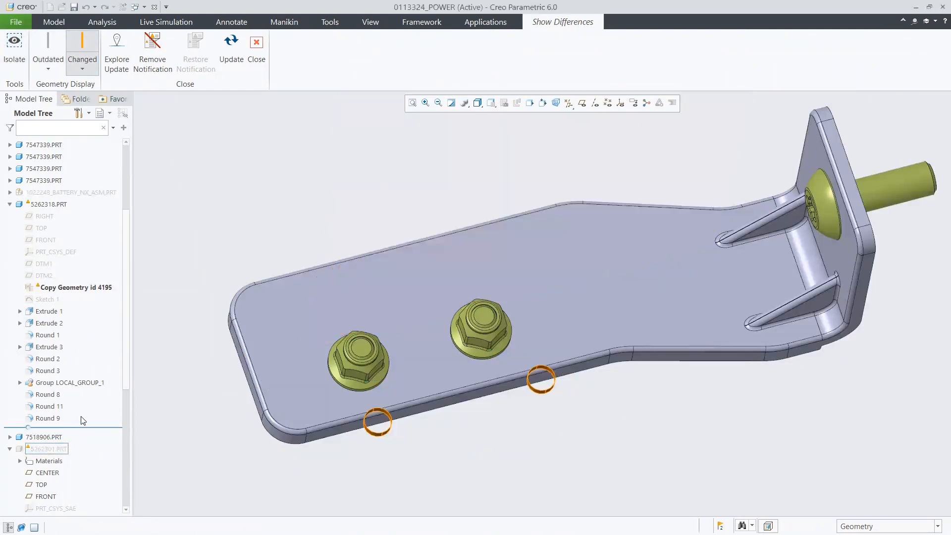
left_click(231, 49)
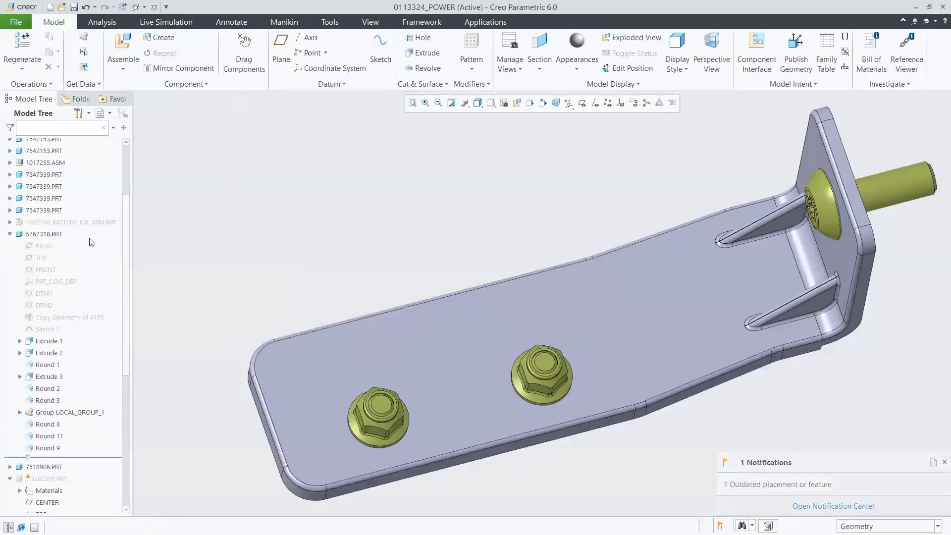
left_click(10, 235)
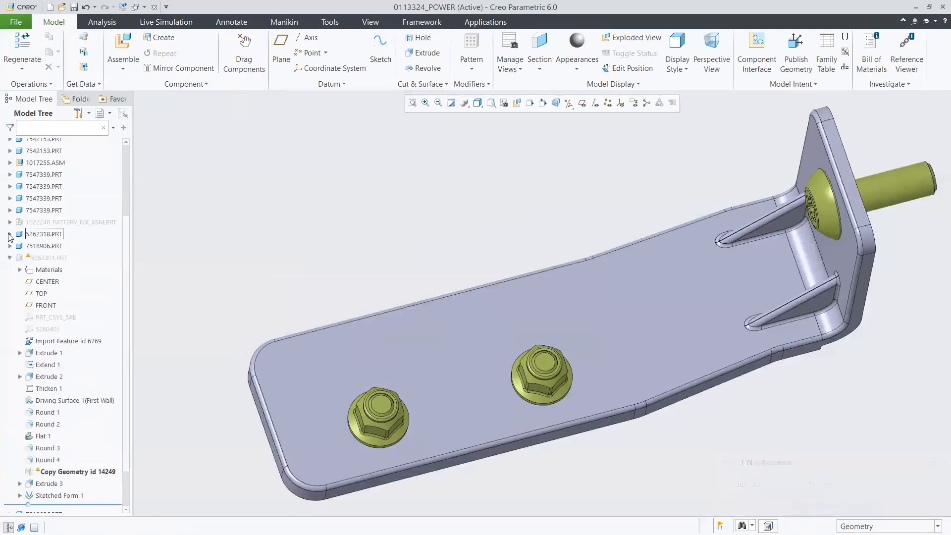
Step: Show the hidden battery 1022248_BATTERY_NX_ASM.PRT and cover 5262301.PRT again in the assembly
left_click(89, 222)
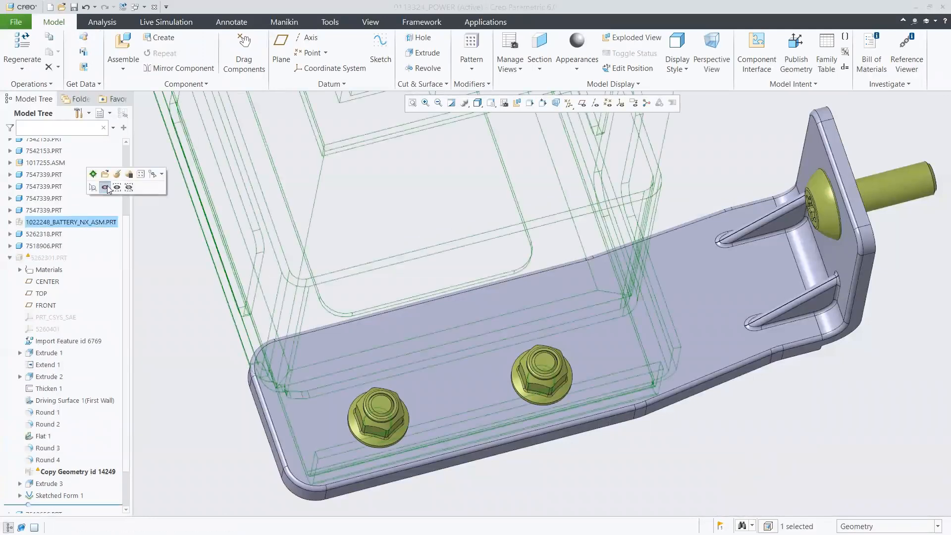
left_click(105, 187)
left_click(56, 259)
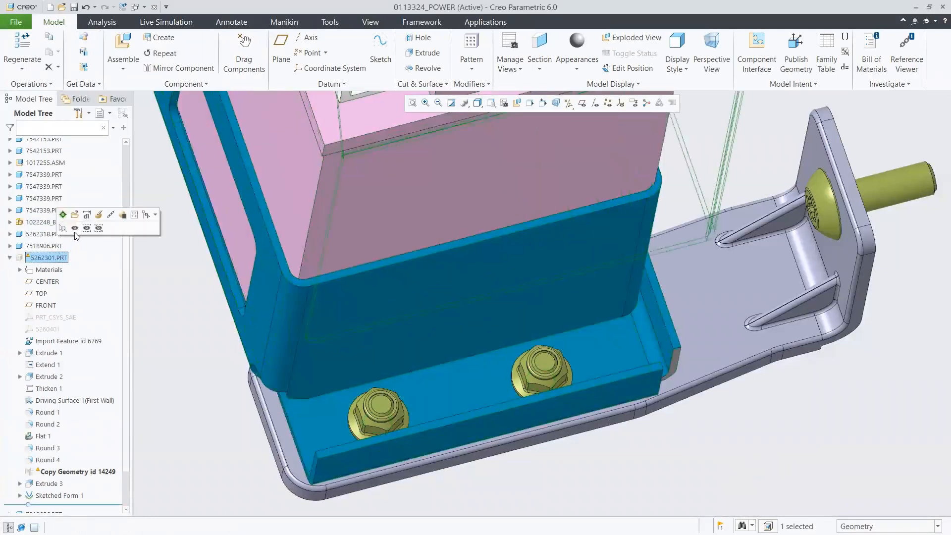
left_click(75, 225)
left_click(160, 249)
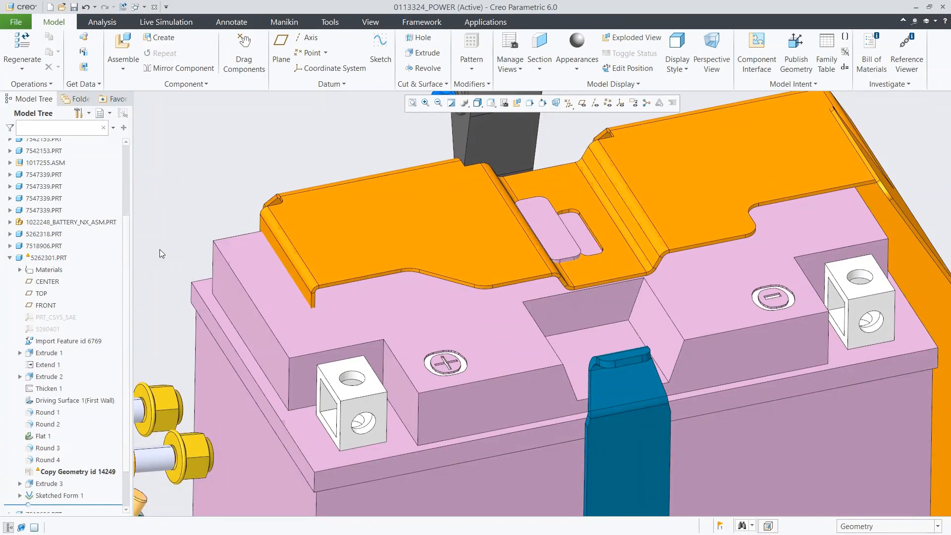
Step: Show the differences for the outdated Copy Geometry id 14249 of cover 5262301.PRT, viewed at the slot above the battery
left_click(81, 472)
right_click(81, 472)
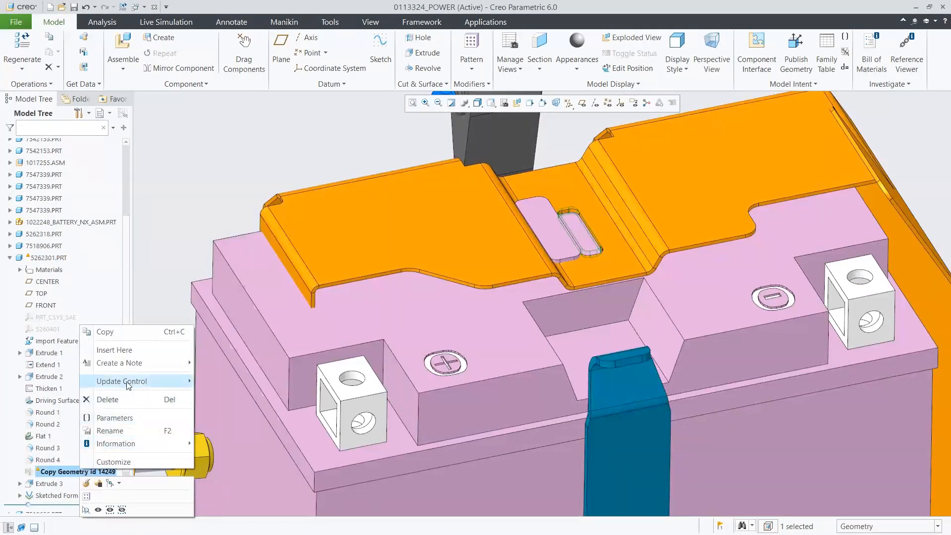
mouse_move(181, 380)
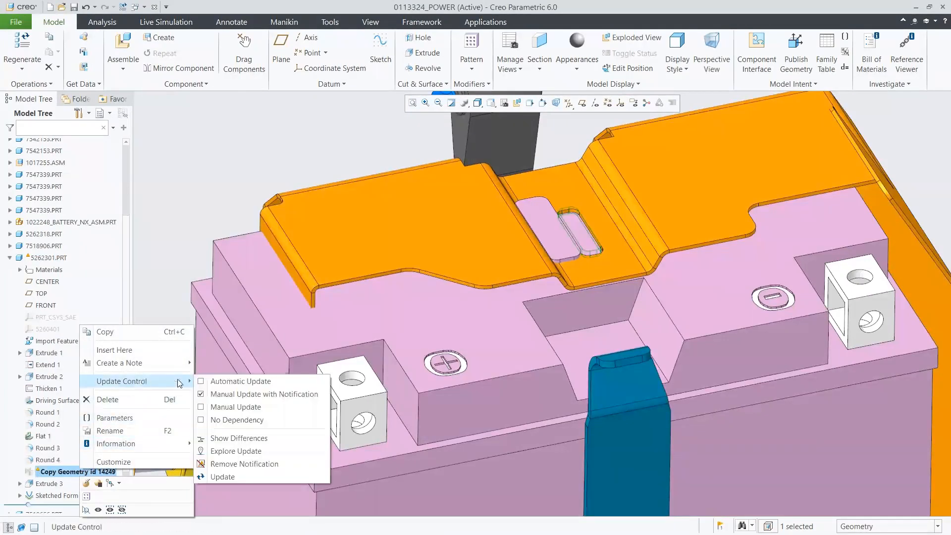
left_click(234, 439)
Step: Isolate the copied slot geometry, compare its outdated and changed versions, and restore the full model with only the changed geometry shown
left_click(14, 44)
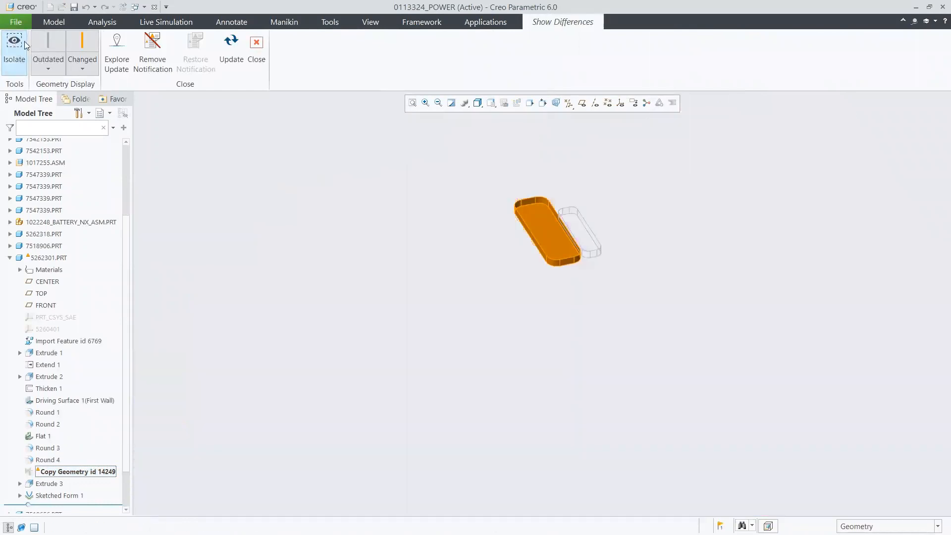
left_click(80, 46)
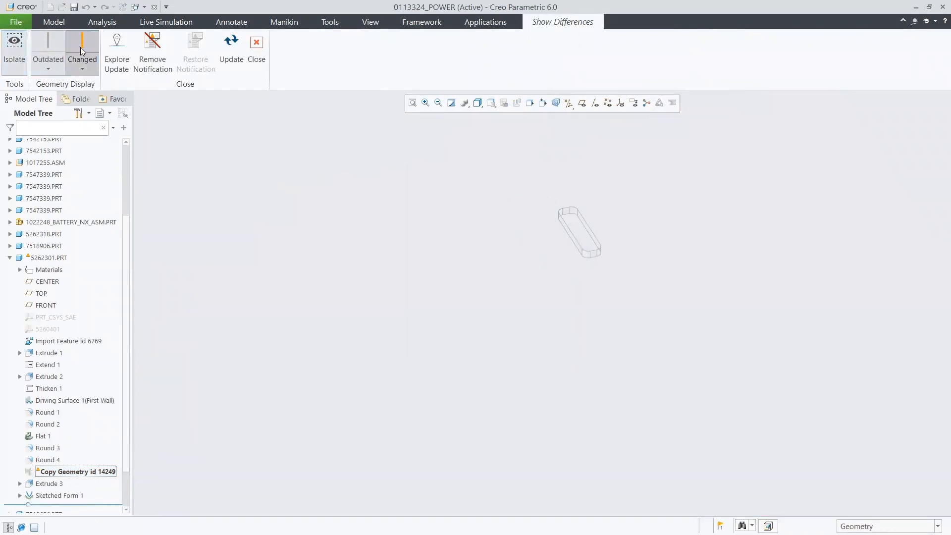
left_click(80, 46)
left_click(54, 49)
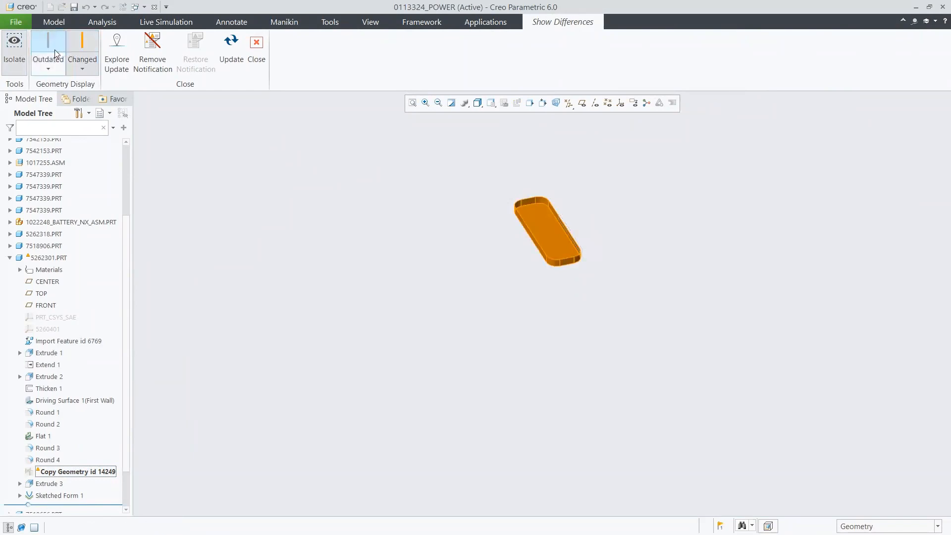
left_click(14, 44)
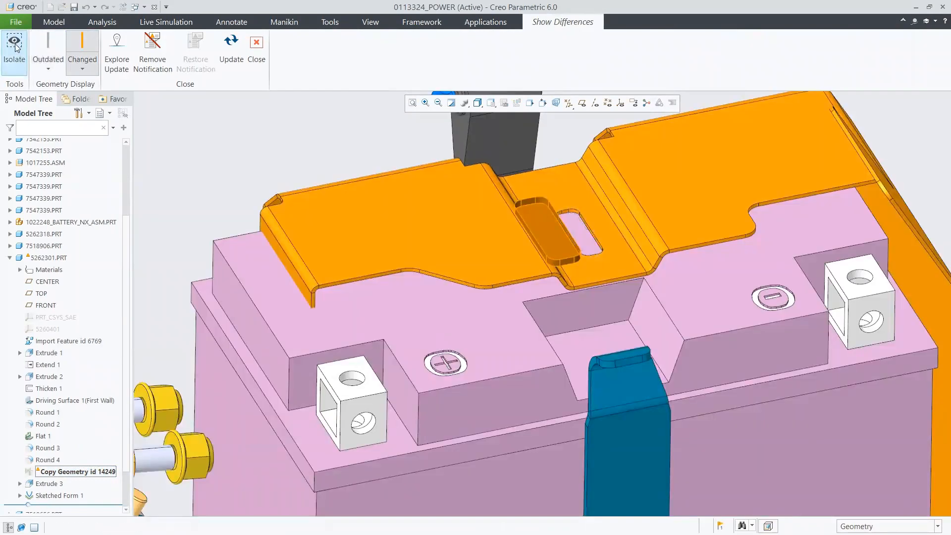
Step: Update Copy Geometry id 14249 of cover 5262301.PRT, and return the whole assembly to its default orientation
left_click(233, 49)
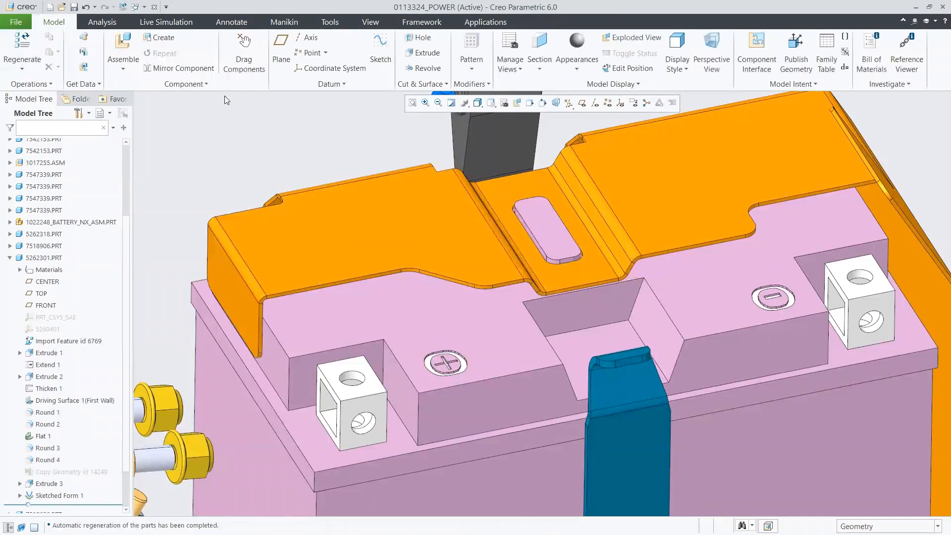
left_click(10, 258)
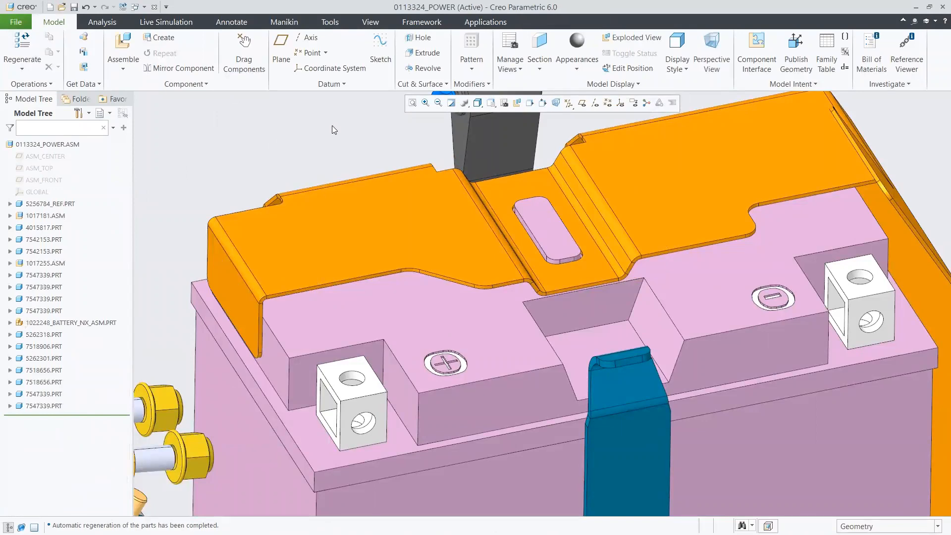
key("ctrl+d")
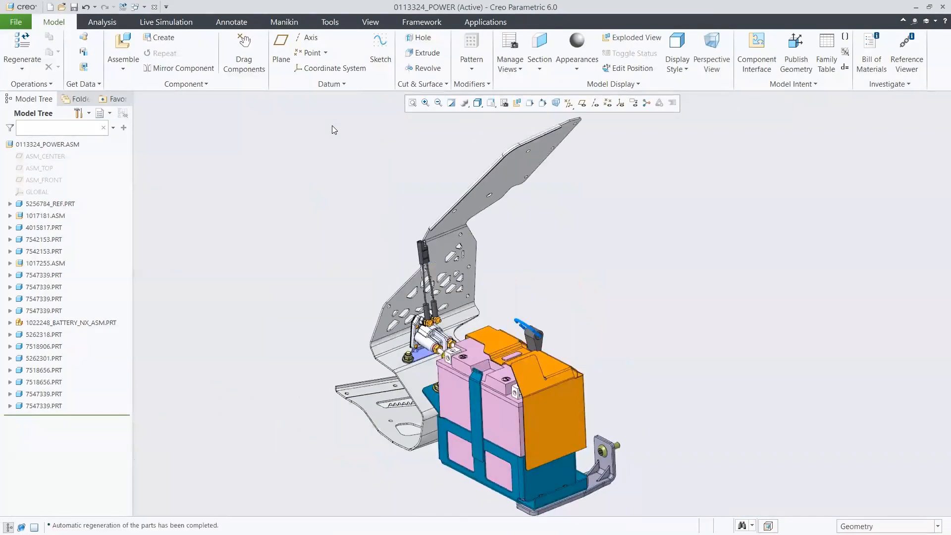